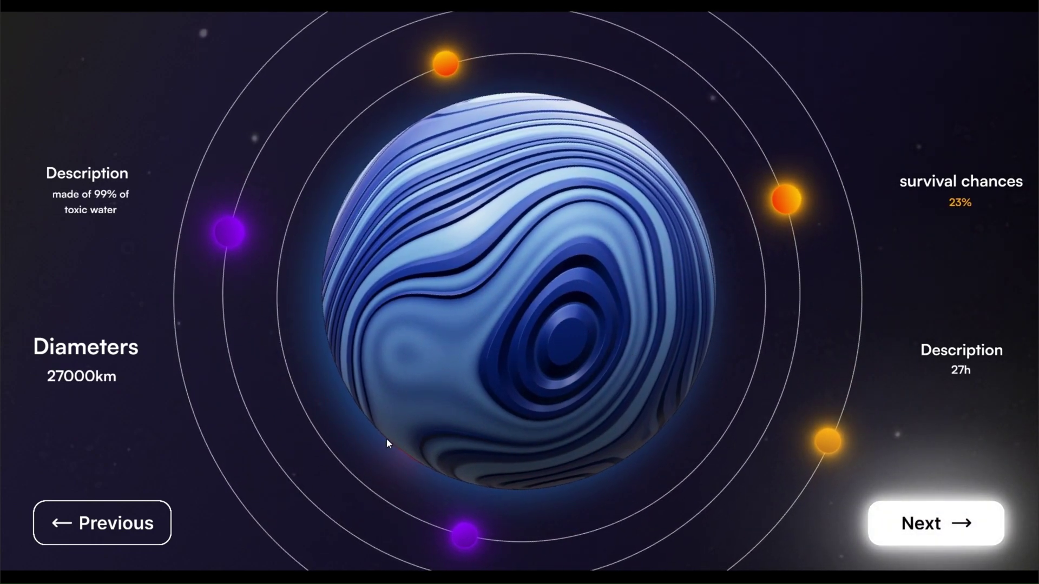
# Step: Preview the finished planet prototype by moving back and forth between its planet screens
pyautogui.click(152, 522)
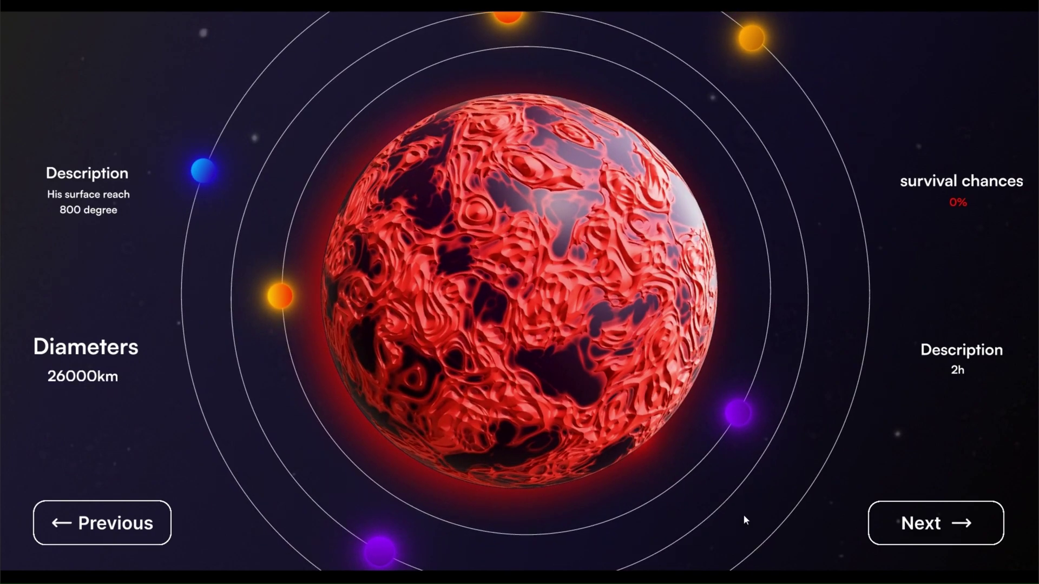
pyautogui.click(894, 523)
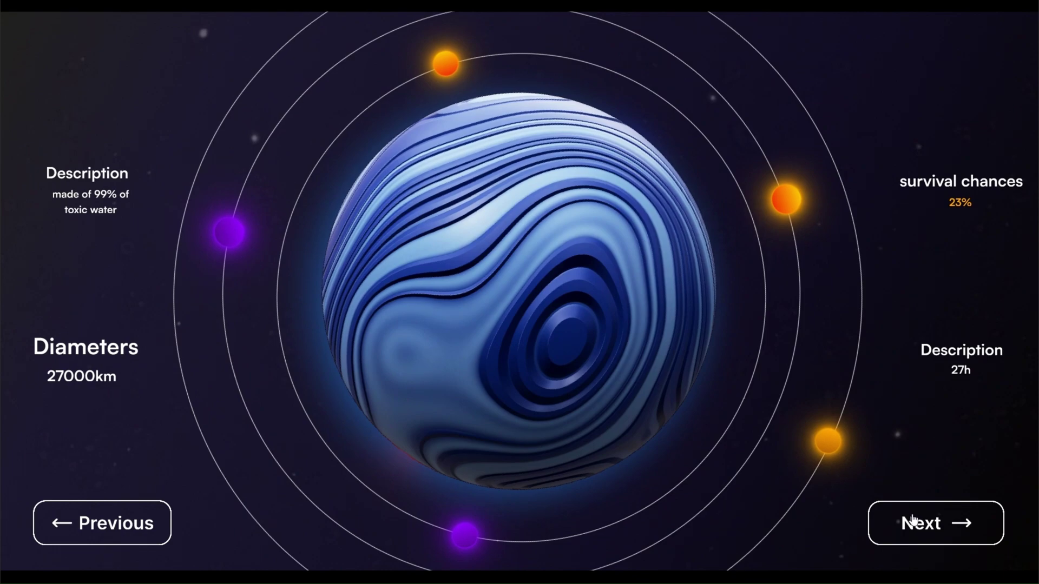
pyautogui.click(913, 521)
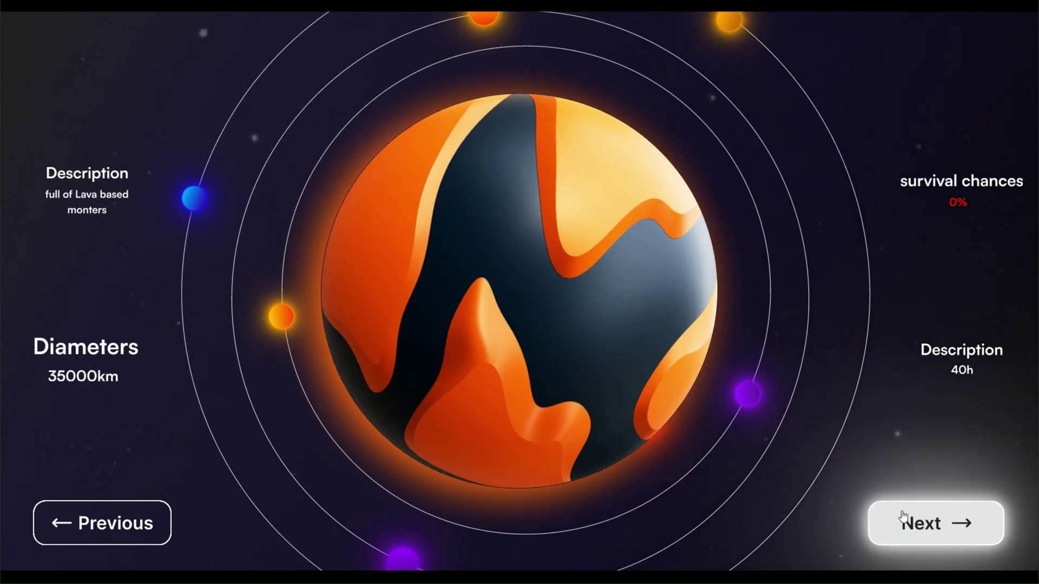
pyautogui.click(903, 516)
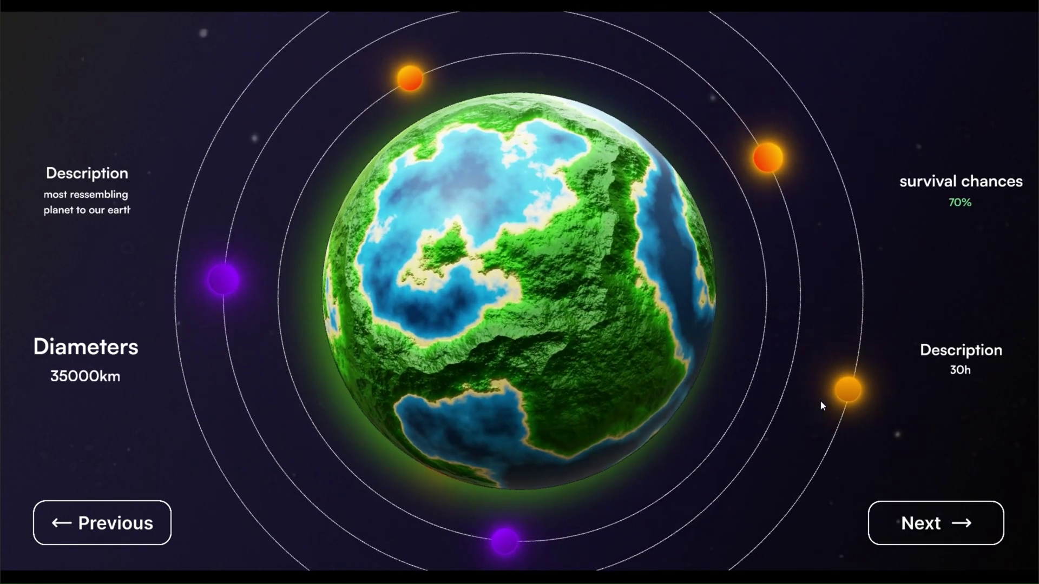
pyautogui.click(131, 529)
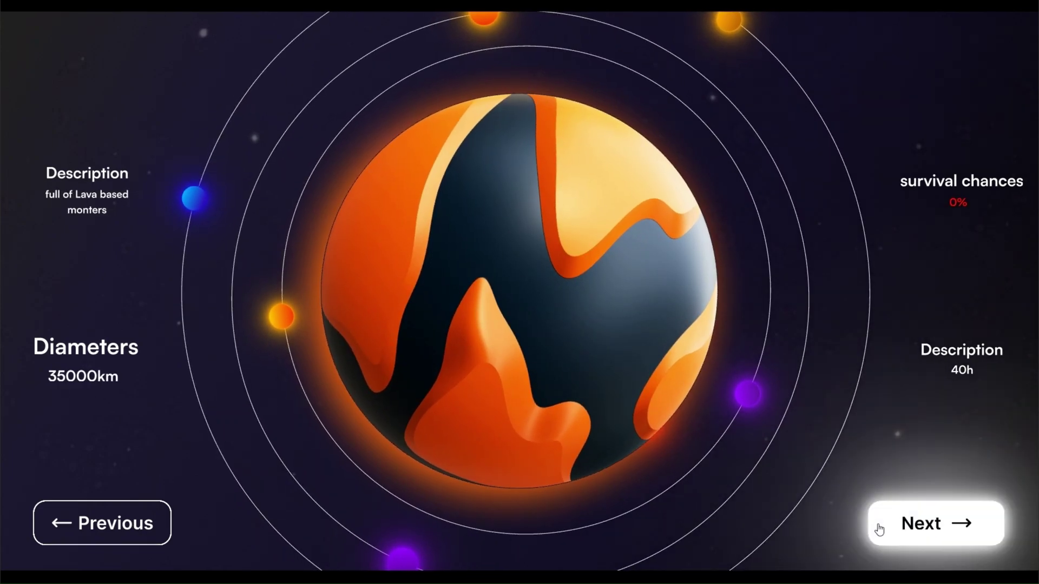
pyautogui.click(880, 530)
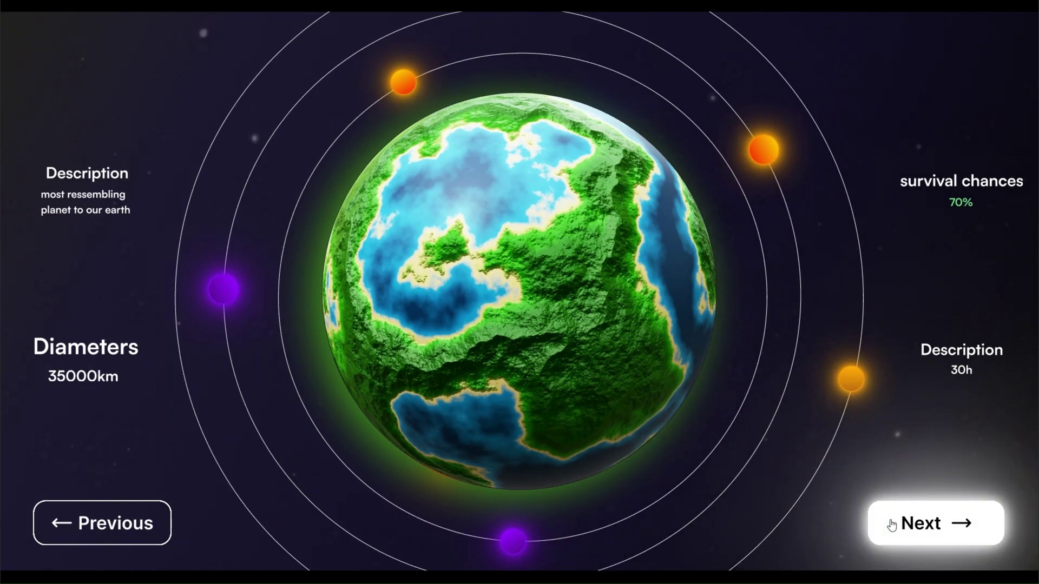
pyautogui.click(891, 525)
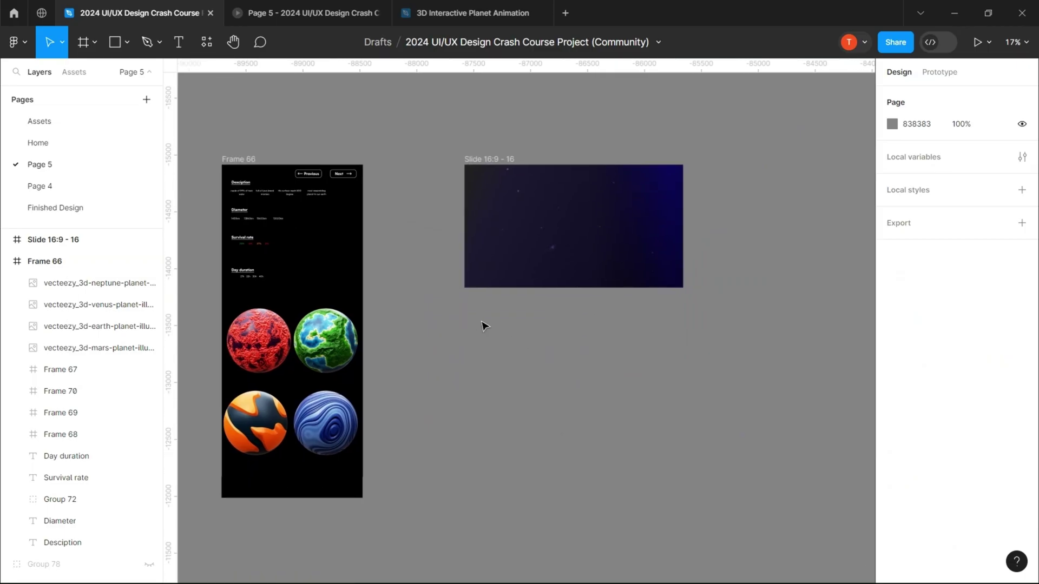
# Step: Inspect the 16:9 slide's gradient colours and the linear fill of the blue overlay group along its right side
pyautogui.scroll(6, 484, 326)
pyautogui.moveTo(588, 454); pyautogui.dragTo(546, 464)
pyautogui.scroll(2, 579, 449)
pyautogui.click(692, 304)
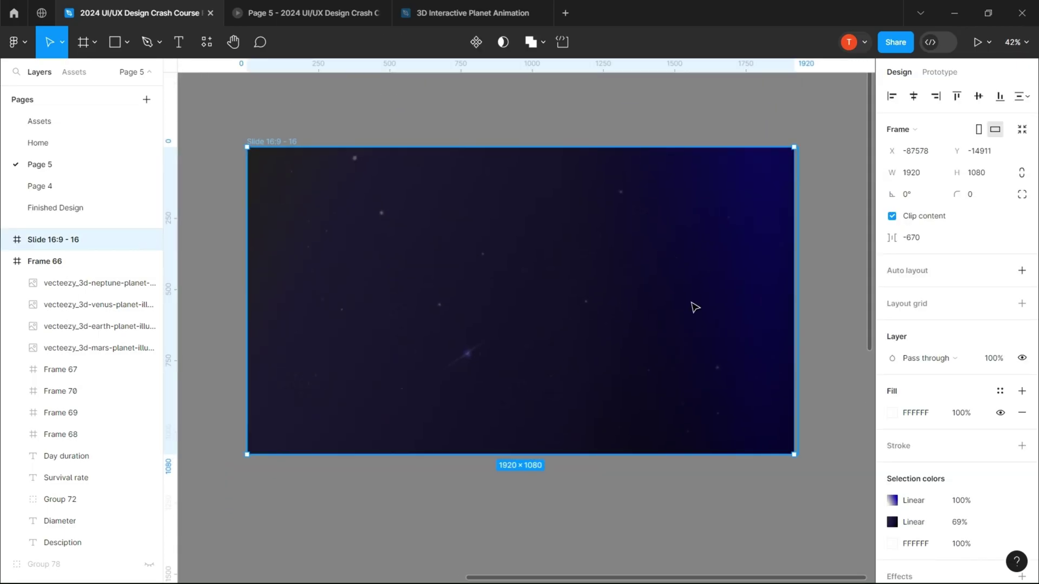
pyautogui.click(919, 503)
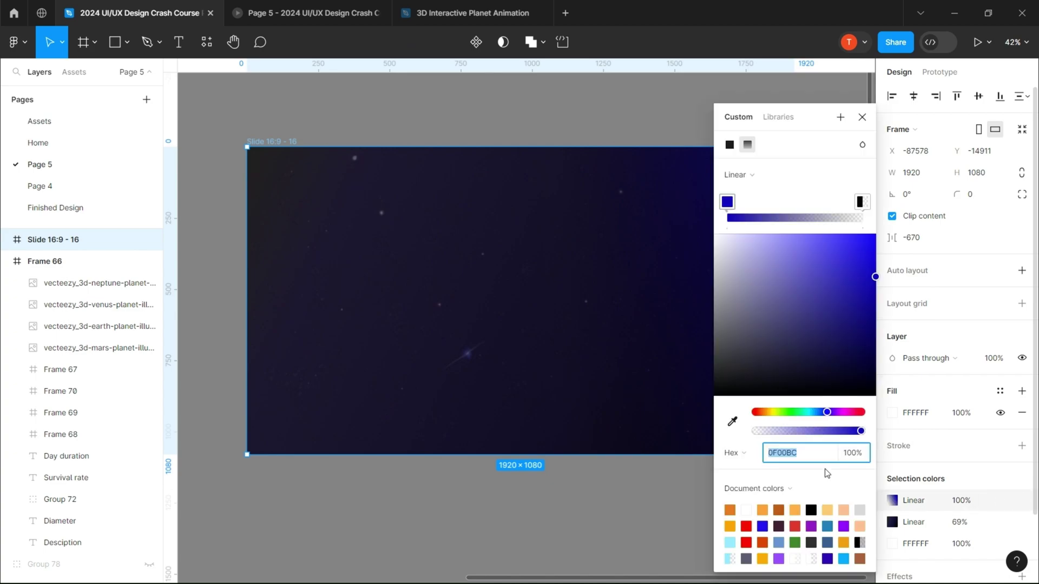
pyautogui.click(860, 202)
pyautogui.click(862, 117)
pyautogui.click(758, 380)
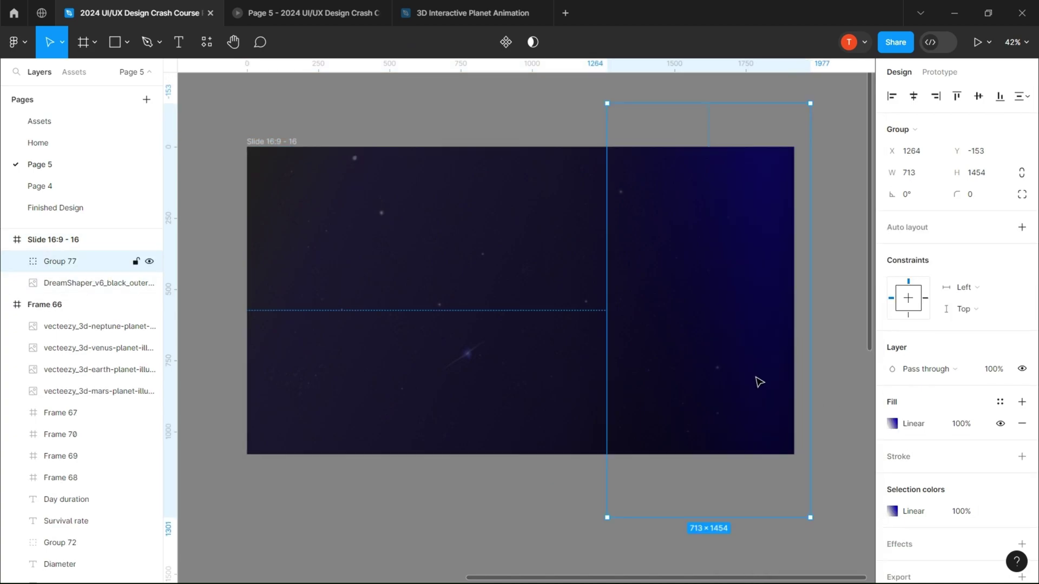
pyautogui.click(893, 423)
pyautogui.click(863, 116)
pyautogui.click(666, 94)
pyautogui.scroll(-3, 540, 160)
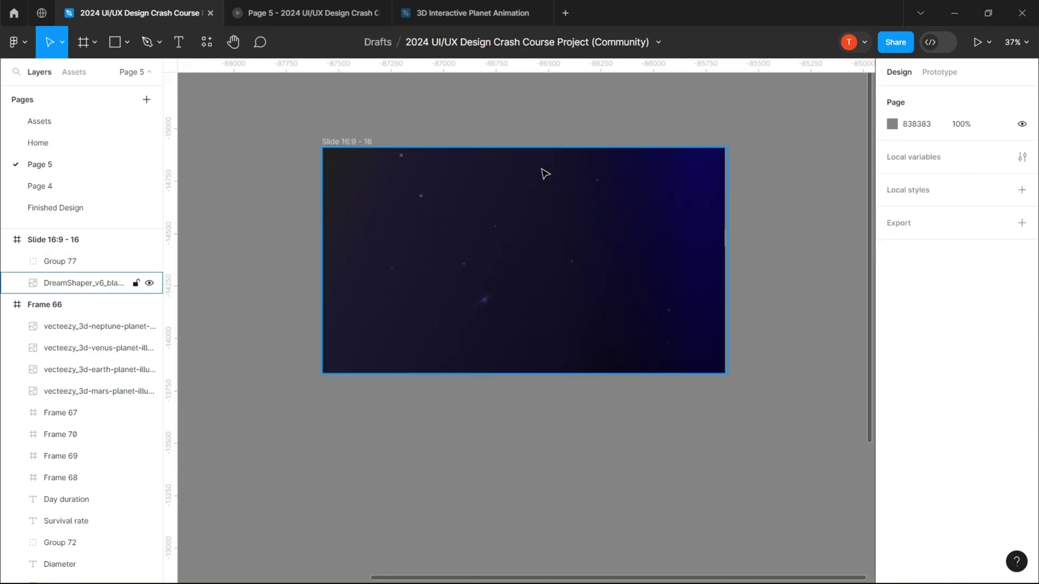
# Step: Add a column layout grid with a count of 10 to the slide, adjust its margin and mark both side margins with vertical guides
pyautogui.click(81, 239)
pyautogui.click(1022, 304)
pyautogui.click(893, 325)
pyautogui.click(737, 328)
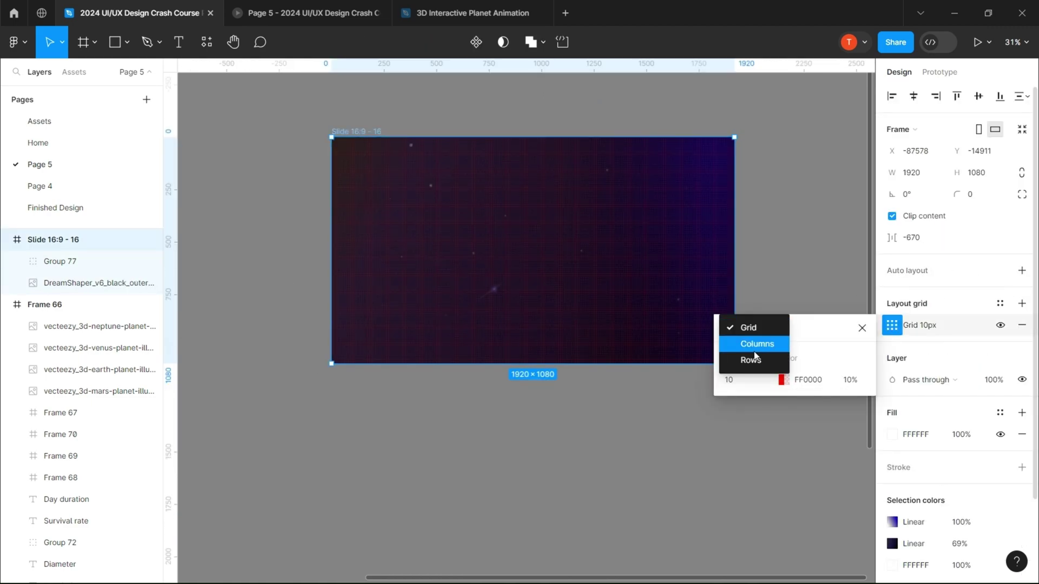
pyautogui.click(742, 343)
pyautogui.click(739, 380)
pyautogui.write('10')
pyautogui.click(742, 429)
pyautogui.click(743, 413)
pyautogui.moveTo(776, 433); pyautogui.dragTo(962, 434)
pyautogui.click(858, 328)
pyautogui.press('Escape')
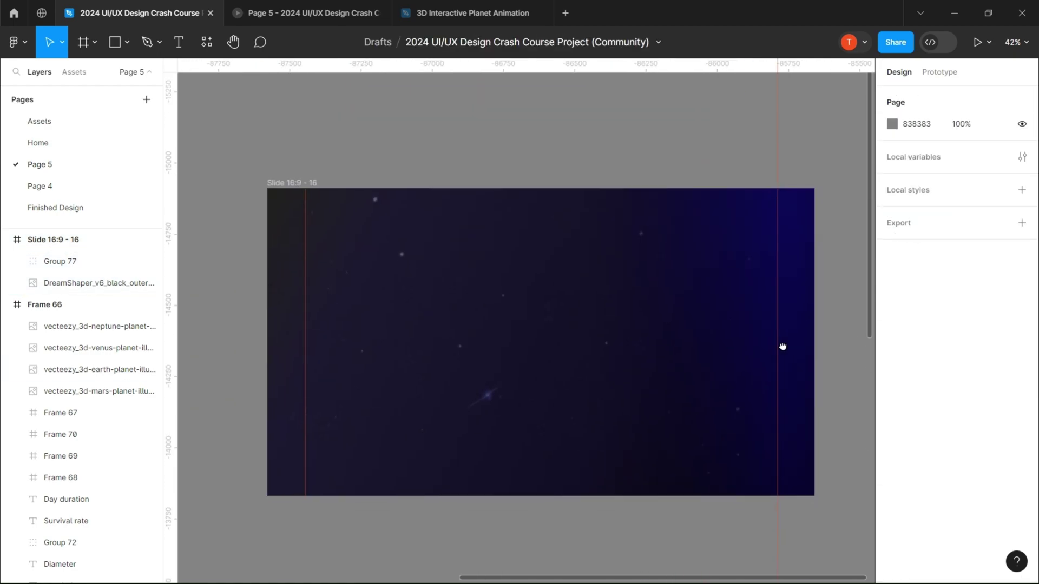
# Step: Draw a circle on the slide, centre it horizontally and vertically in the frame, and size it to 900 × 900
pyautogui.press('o')
pyautogui.click(471, 292)
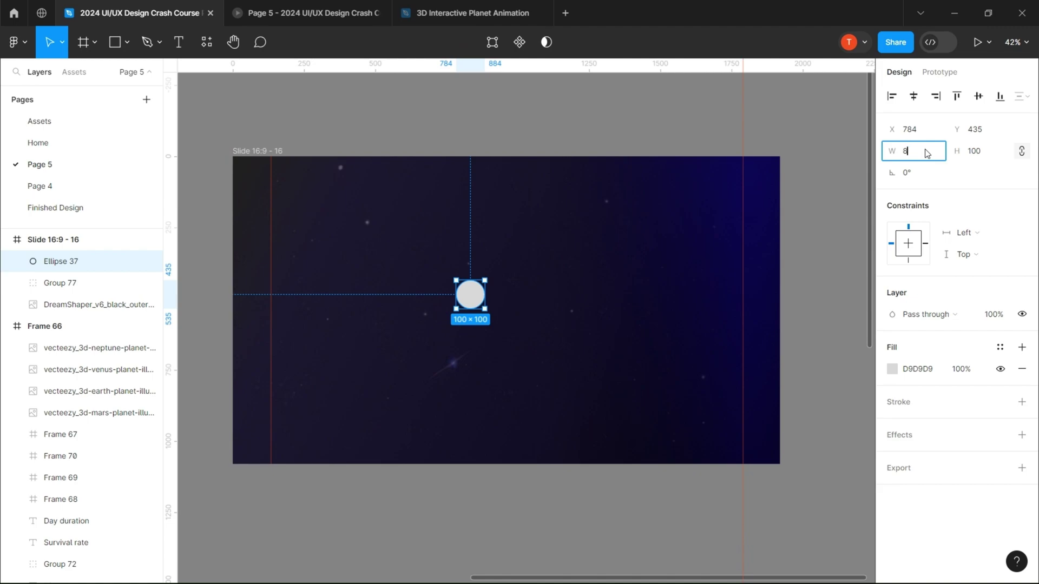
pyautogui.click(793, 237)
pyautogui.click(596, 371)
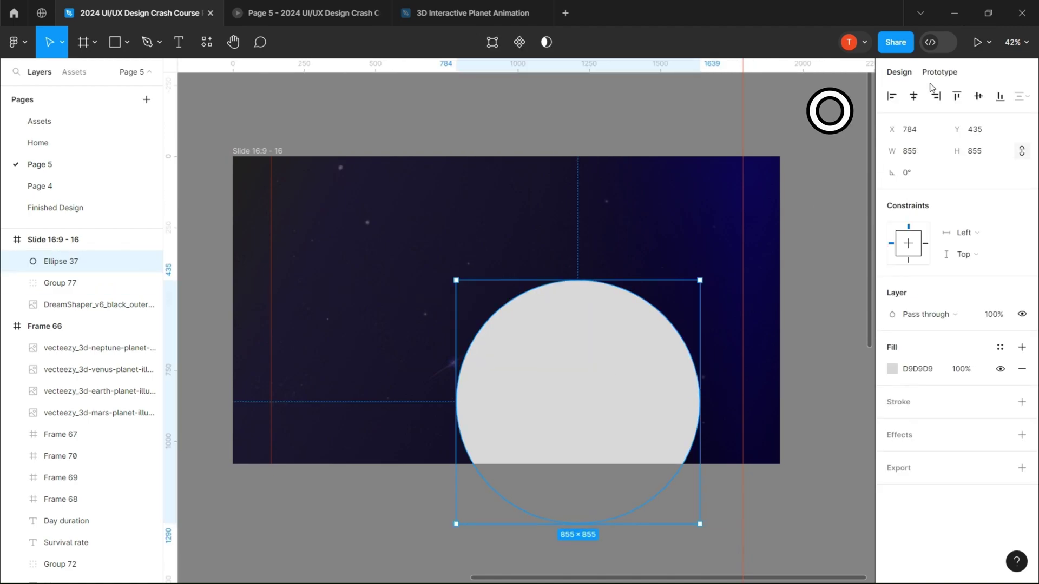
pyautogui.click(913, 96)
pyautogui.click(978, 96)
pyautogui.click(926, 151)
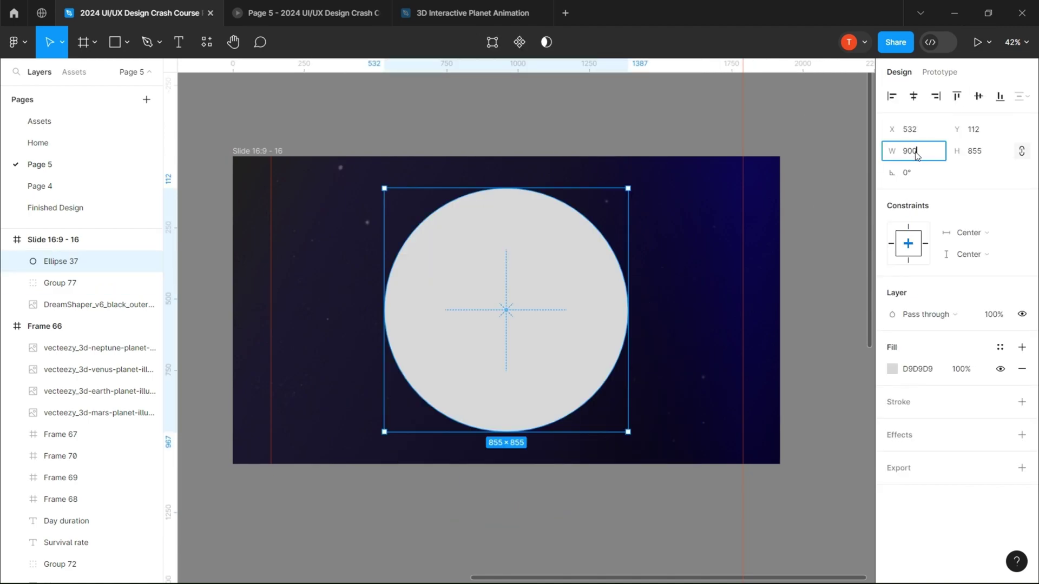
pyautogui.write('900')
pyautogui.press('Return')
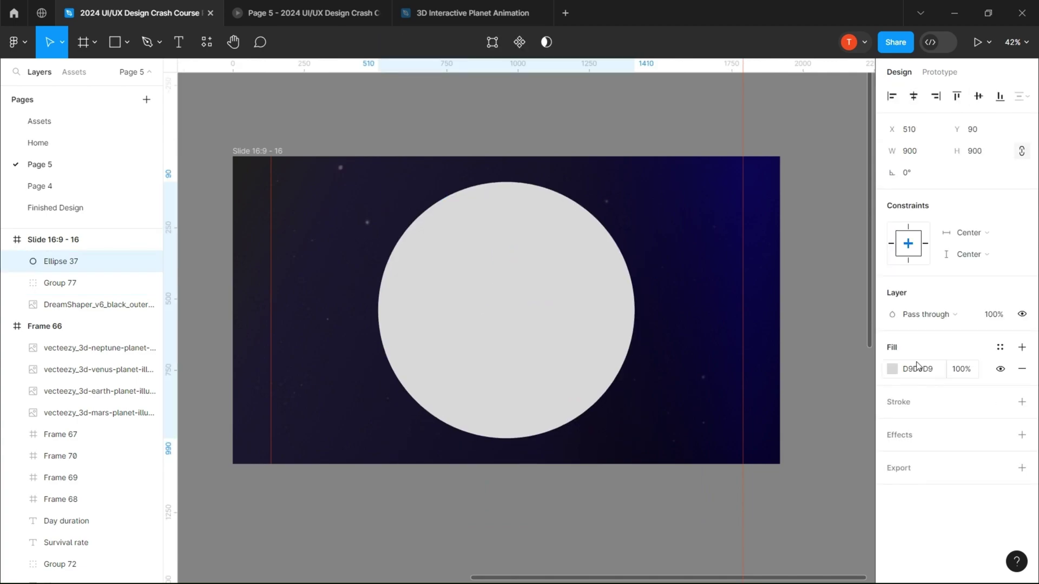
# Step: Replace the circle's fill with a 3-thick inside stroke using an angular gradient of cyan 76EFFF fading to transparent
pyautogui.click(1021, 369)
pyautogui.click(1022, 402)
pyautogui.click(892, 402)
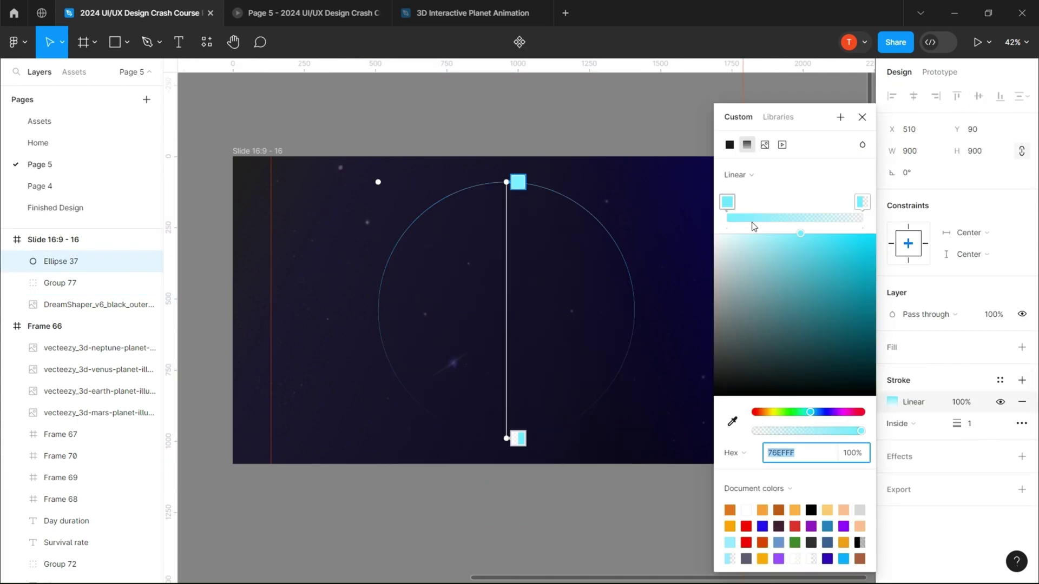
pyautogui.click(737, 174)
pyautogui.click(740, 200)
pyautogui.moveTo(728, 202); pyautogui.dragTo(808, 203)
pyautogui.click(829, 219)
pyautogui.moveTo(828, 203); pyautogui.dragTo(798, 203)
pyautogui.moveTo(507, 439); pyautogui.dragTo(509, 338)
pyautogui.moveTo(529, 286); pyautogui.dragTo(511, 328)
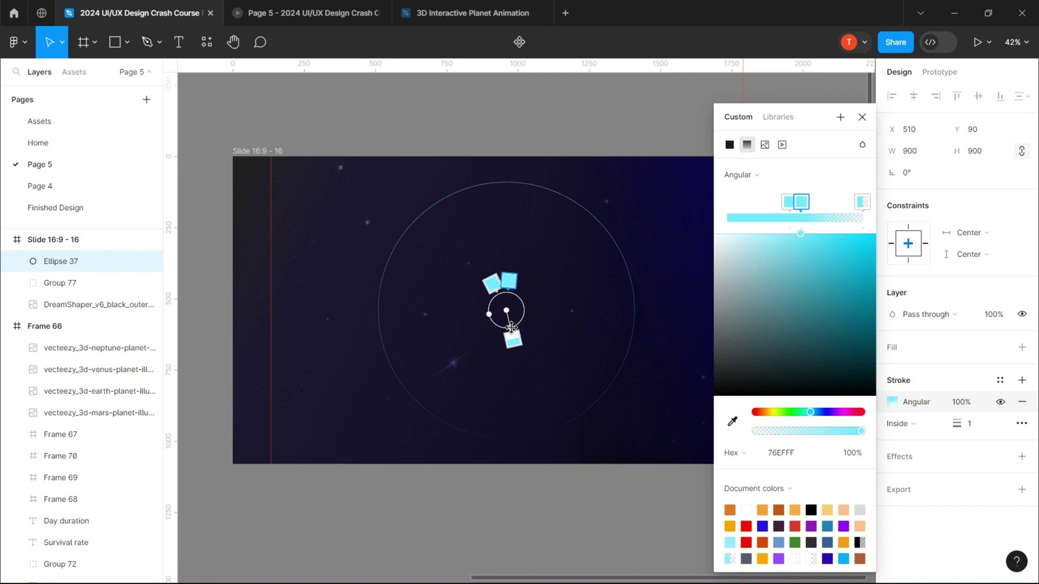
pyautogui.click(862, 117)
pyautogui.click(644, 126)
# Step: Place small circles about 53 px wide on the ring's top and lower-right edge, then group them with the ring
pyautogui.press('o')
pyautogui.scroll(4, 557, 200)
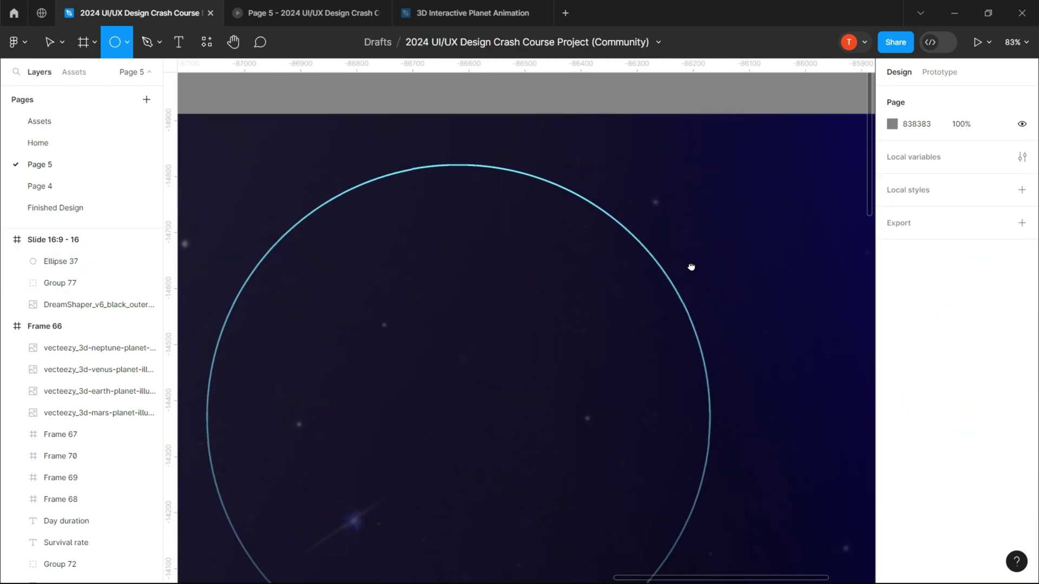
pyautogui.moveTo(468, 176); pyautogui.dragTo(494, 202)
pyautogui.moveTo(483, 191)
pyautogui.mouseDown()
pyautogui.moveTo(470, 164)
pyautogui.moveTo(496, 176)
pyautogui.mouseUp()
pyautogui.moveTo(506, 185)
pyautogui.mouseDown()
pyautogui.moveTo(493, 174)
pyautogui.moveTo(673, 295)
pyautogui.moveTo(717, 542)
pyautogui.mouseUp()
pyautogui.keyDown('shift'); pyautogui.click(529, 176); pyautogui.keyUp('shift')
pyautogui.click(913, 97)
pyautogui.keyDown('shift'); pyautogui.click(529, 176); pyautogui.keyUp('shift')
pyautogui.keyDown('shift'); pyautogui.click(494, 174); pyautogui.keyUp('shift')
pyautogui.hotkey('ctrl', 'g')
# Step: Duplicate the ring group twice and scale each copy up around the previous ring, the first to about 1075 × 1106
pyautogui.keyDown('ctrl'); pyautogui.scroll(-4, 530, 192); pyautogui.keyUp('ctrl')
pyautogui.hotkey('ctrl', 'd')
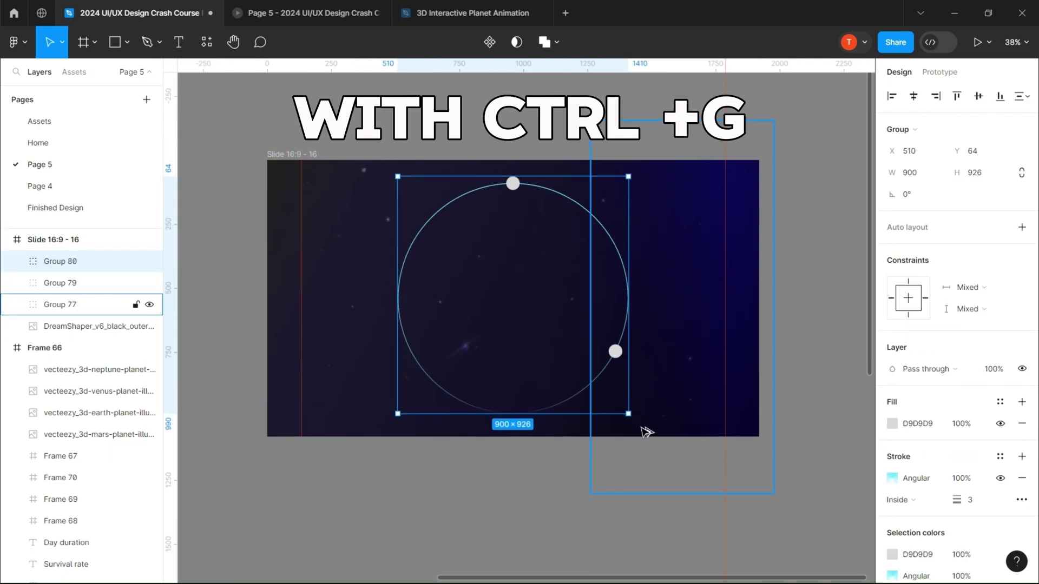
pyautogui.hotkey('ctrl', 'd')
pyautogui.moveTo(629, 412); pyautogui.dragTo(661, 450)
pyautogui.hotkey('ctrl', 'z')
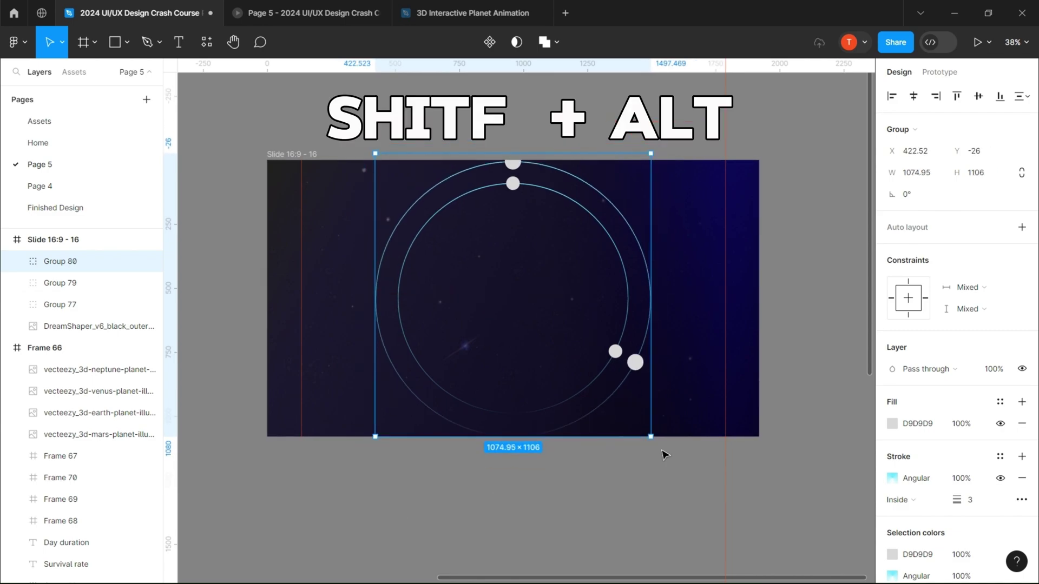
pyautogui.hotkey('ctrl', 'd')
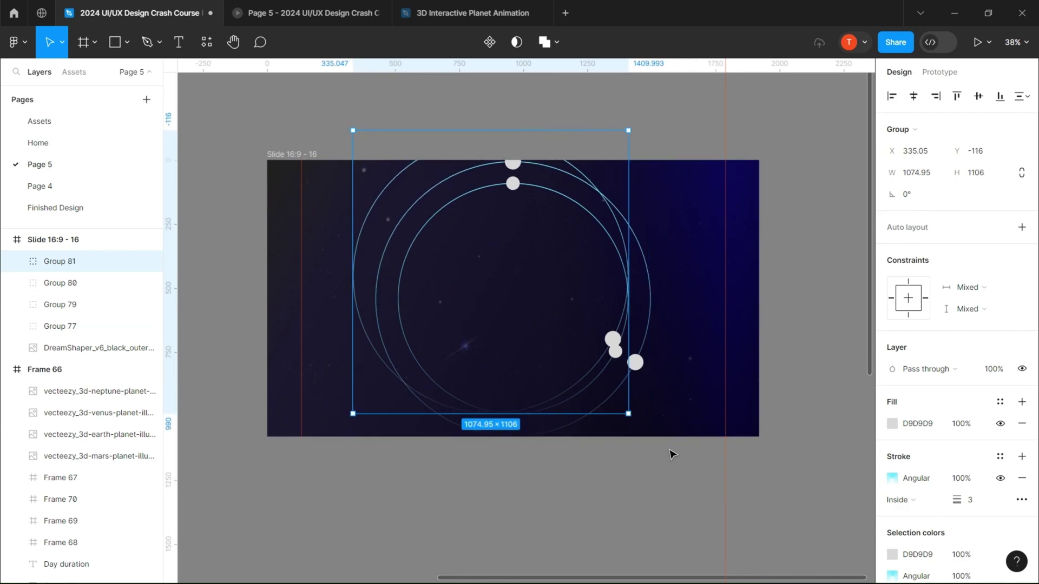
pyautogui.moveTo(671, 453); pyautogui.dragTo(699, 487)
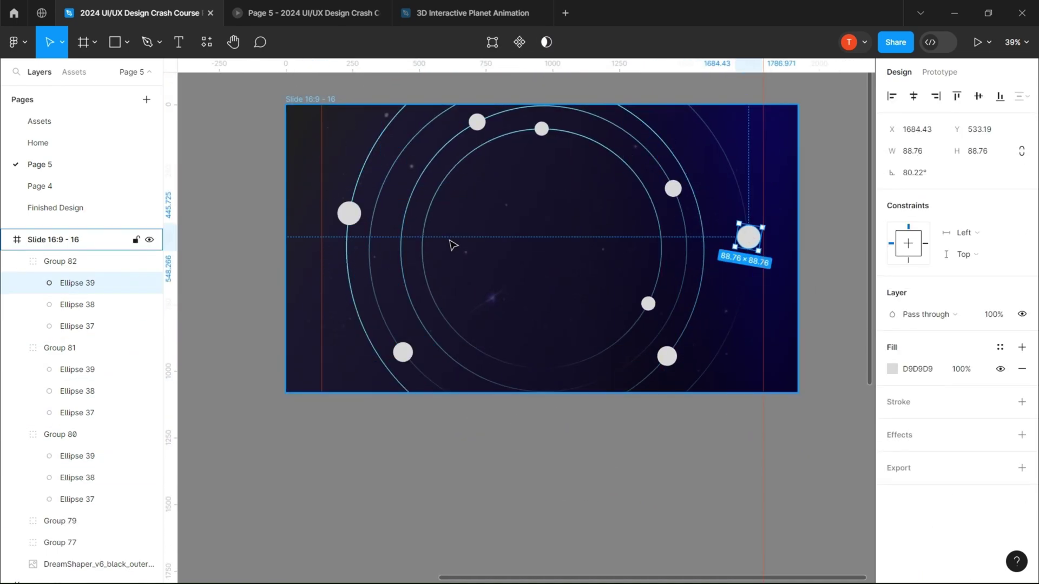
# Step: Fill the outer ring's right circle and the two circles near the top of the inner rings with a red FF0000 linear gradient
pyautogui.keyDown('shift'); pyautogui.click(542, 130); pyautogui.keyUp('shift')
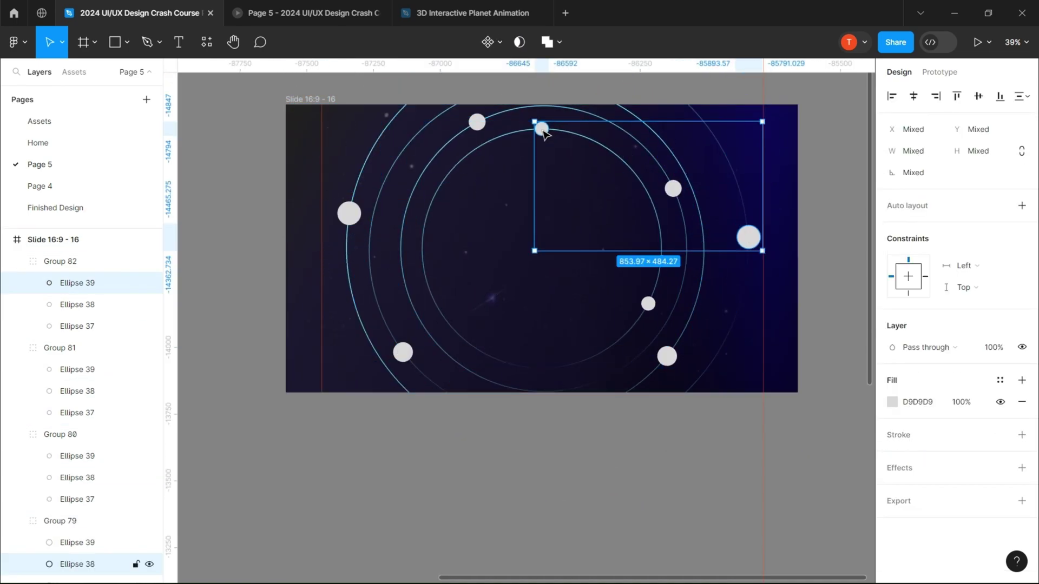
pyautogui.keyDown('shift'); pyautogui.click(477, 122); pyautogui.keyUp('shift')
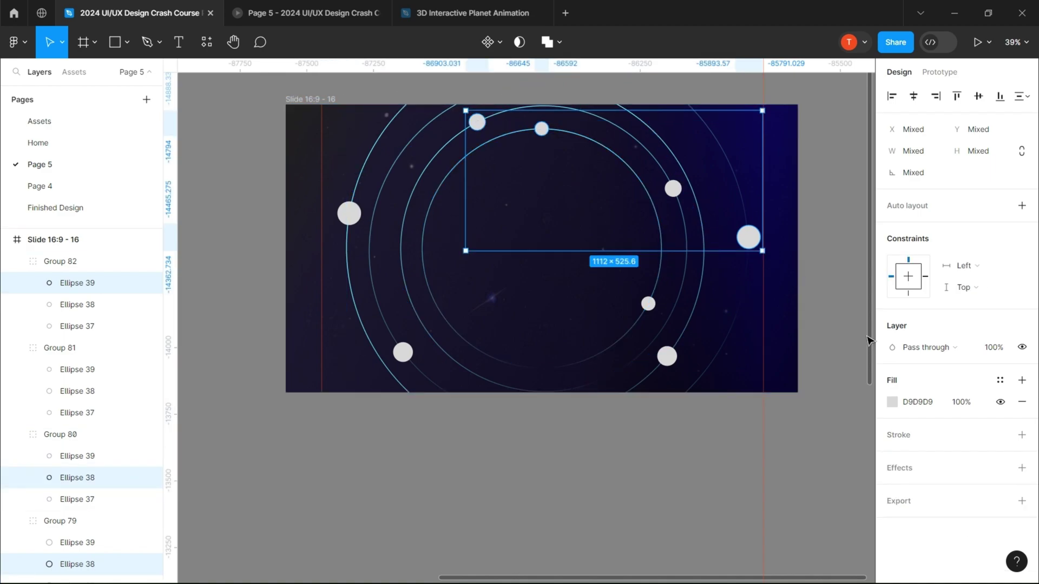
pyautogui.click(892, 403)
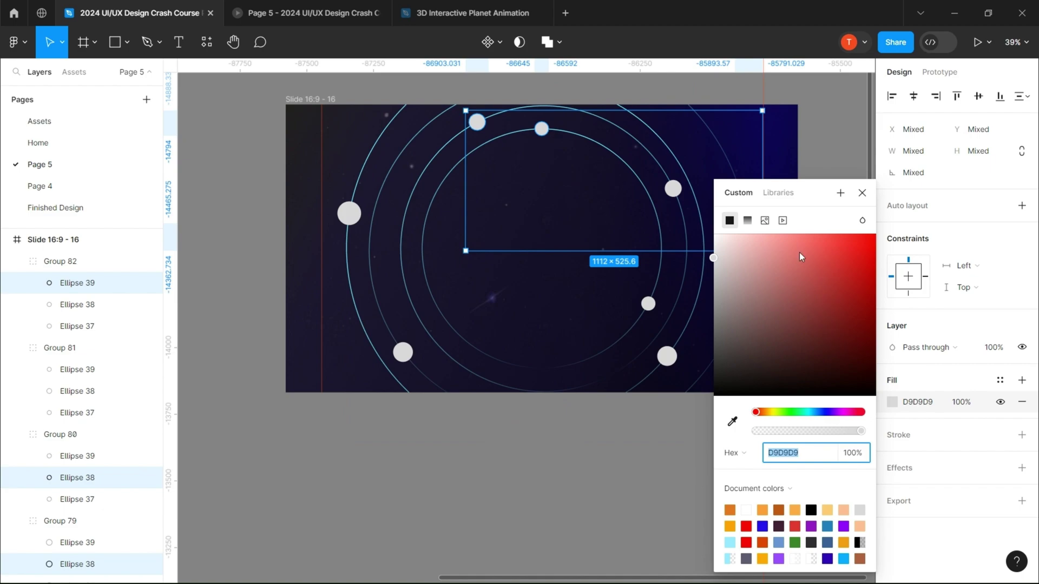
pyautogui.click(754, 220)
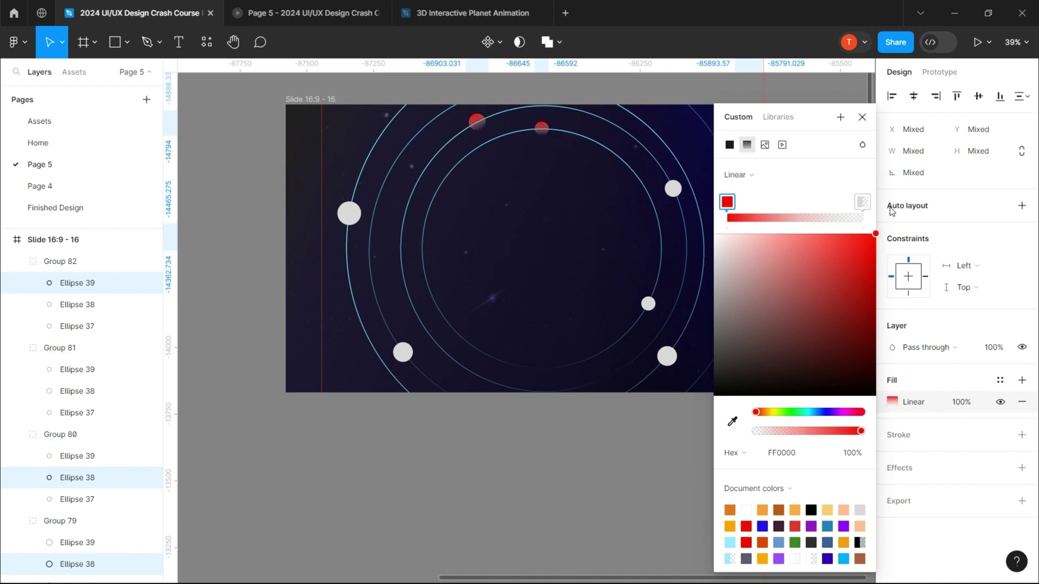
pyautogui.click(873, 321)
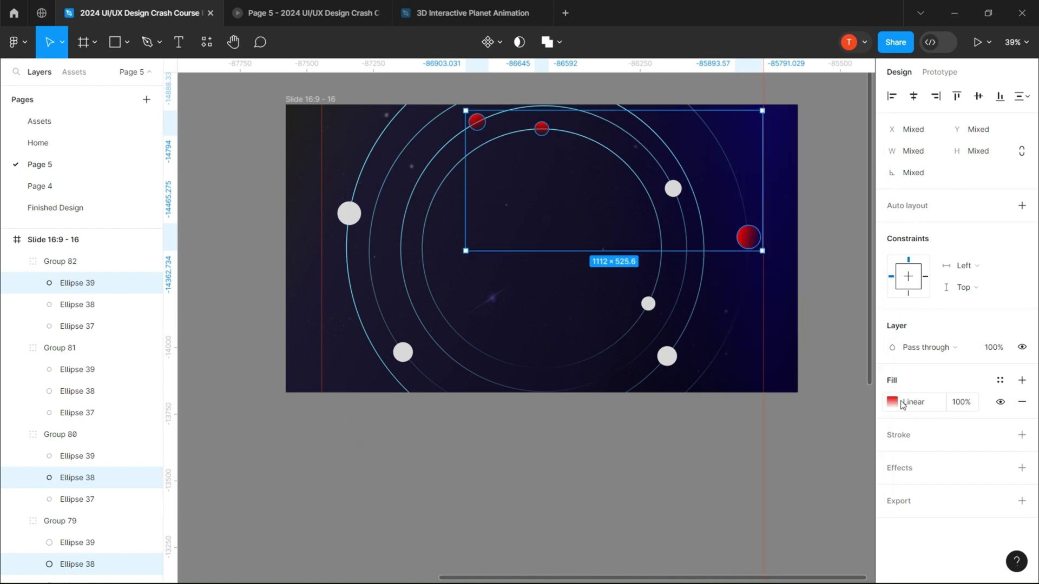
pyautogui.press('Escape')
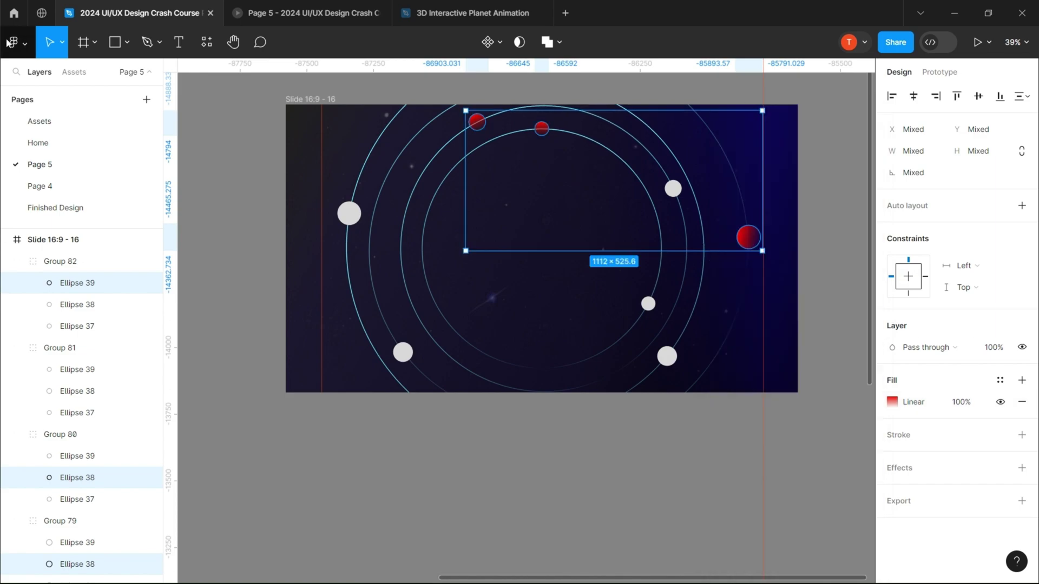
# Step: Apply a red glow (RGB 255, 0, 0) to the three red circles with the Glow plugin
pyautogui.click(27, 51)
pyautogui.moveTo(54, 225)
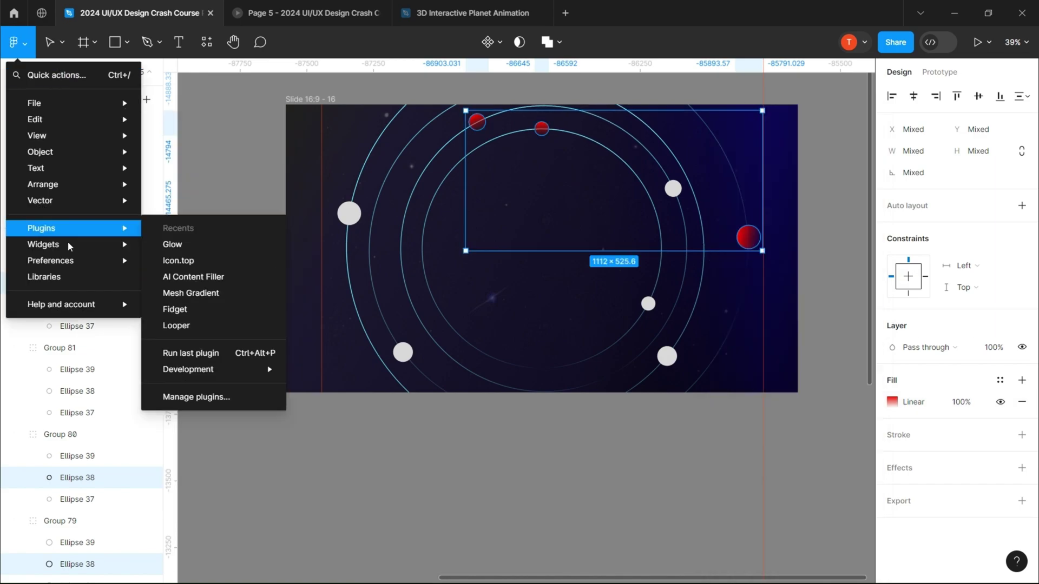
pyautogui.click(171, 246)
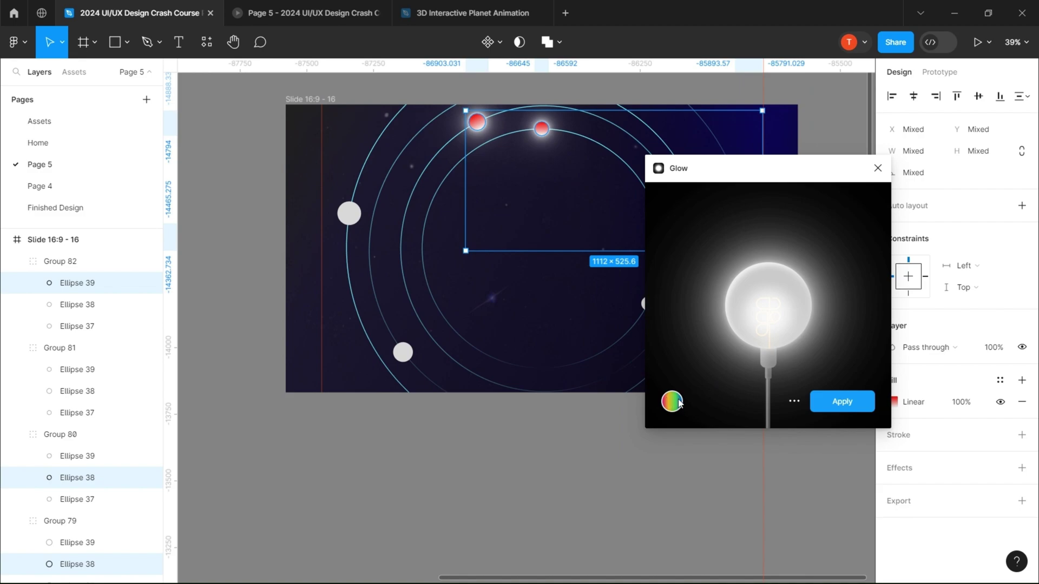
pyautogui.click(672, 402)
pyautogui.click(816, 417)
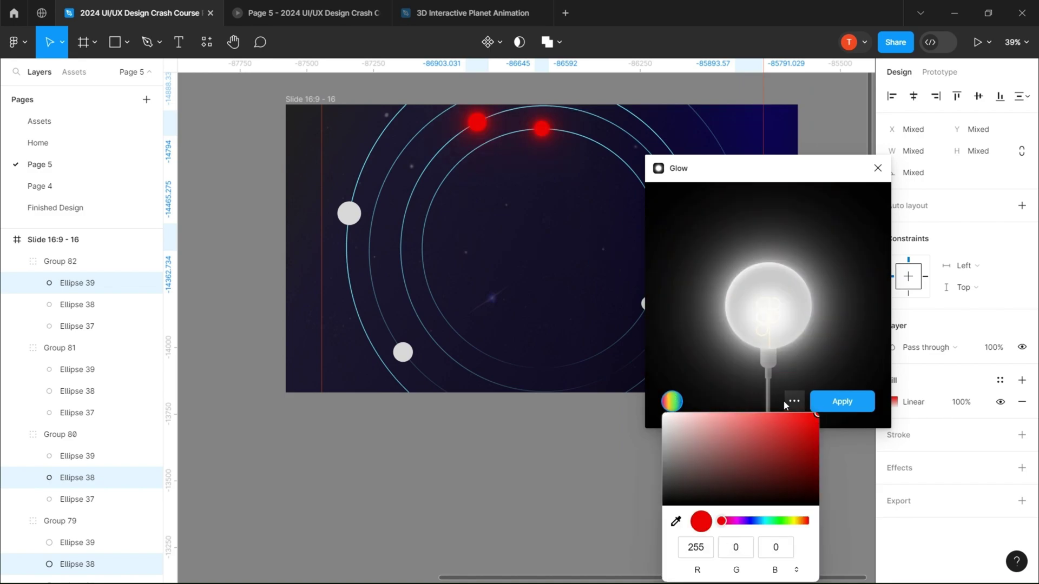
pyautogui.click(810, 421)
pyautogui.moveTo(810, 421); pyautogui.dragTo(840, 425)
pyautogui.click(833, 407)
pyautogui.click(848, 409)
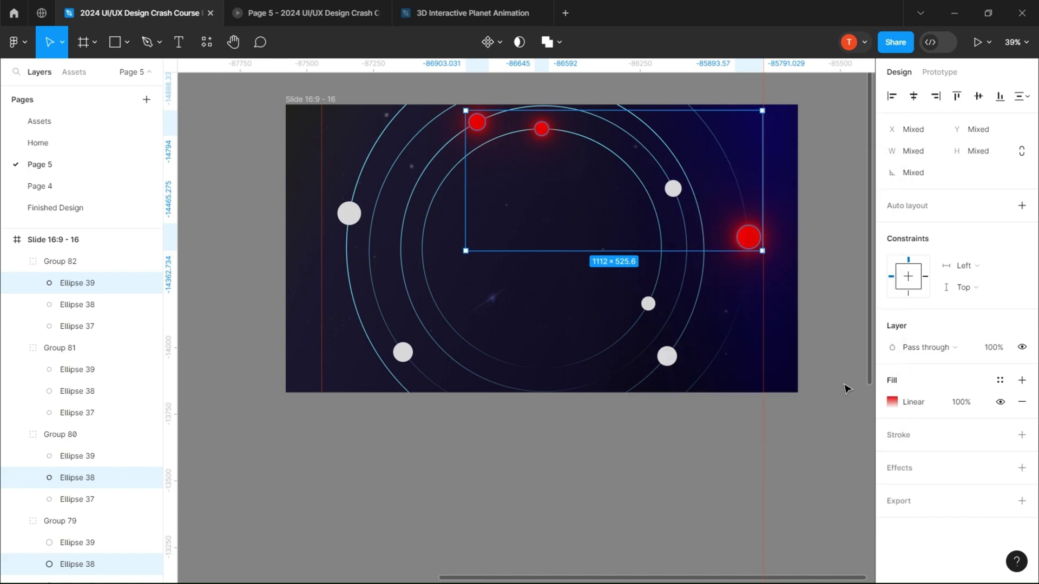
pyautogui.click(826, 300)
# Step: Fill the outer ring's left circle and the two grey circles on the right of the inner rings with a cyan 00F0FF linear gradient
pyautogui.keyDown('ctrl'); pyautogui.click(673, 189); pyautogui.keyUp('ctrl')
pyautogui.keyDown('ctrl'); pyautogui.keyDown('shift'); pyautogui.click(349, 214); pyautogui.keyUp('shift'); pyautogui.keyUp('ctrl')
pyautogui.keyDown('ctrl'); pyautogui.keyDown('shift'); pyautogui.click(648, 303); pyautogui.keyUp('shift'); pyautogui.keyUp('ctrl')
pyautogui.click(893, 402)
pyautogui.click(809, 412)
pyautogui.moveTo(844, 260); pyautogui.dragTo(876, 233)
pyautogui.click(746, 221)
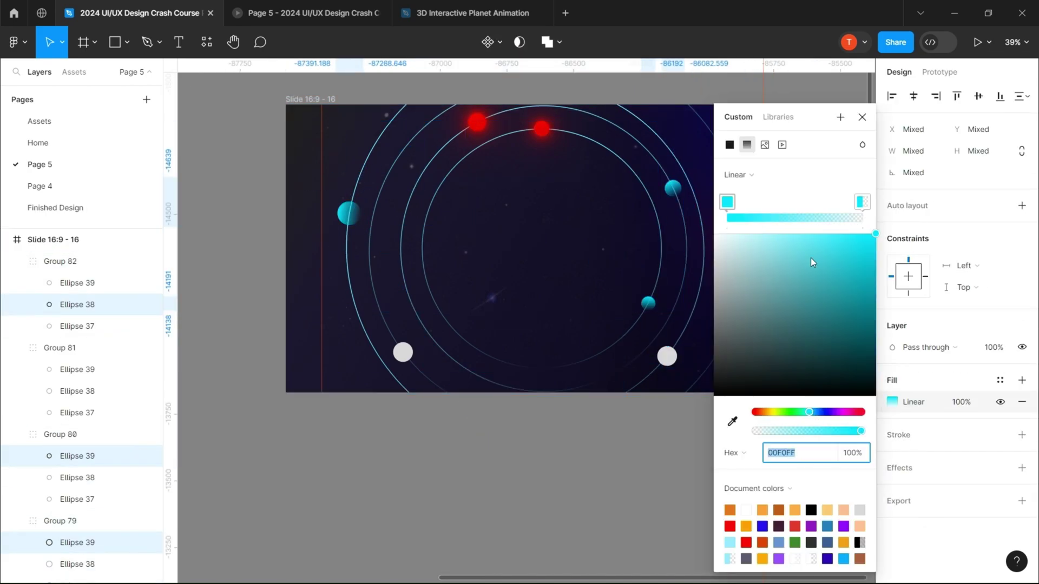
# Step: Apply a cyan glow (RGB 2, 159, 170) to the three cyan circles with the Glow plugin, sampling the colour from the outer circle
pyautogui.press('Escape')
pyautogui.click(18, 42)
pyautogui.moveTo(63, 245)
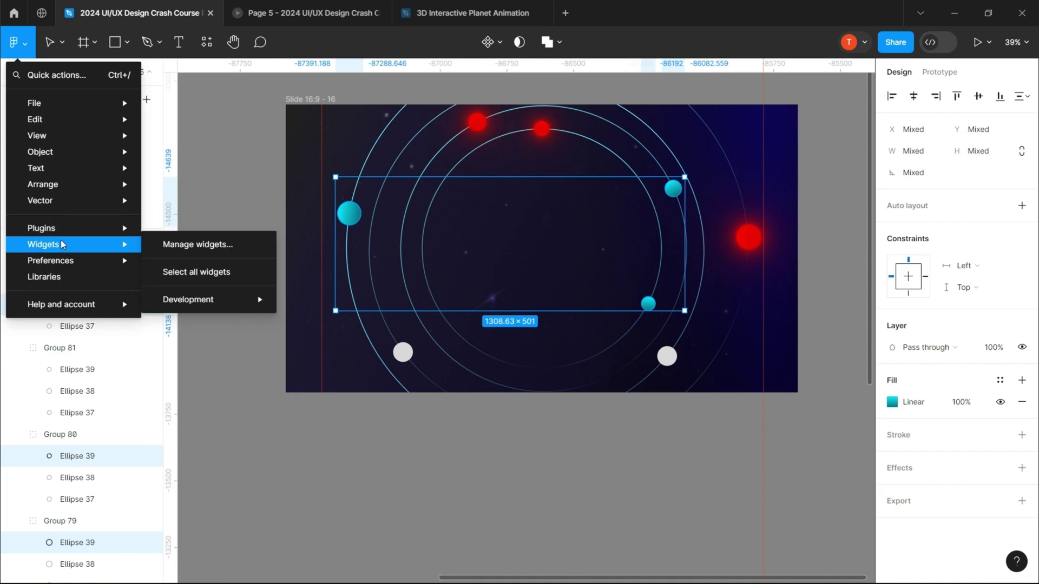
pyautogui.moveTo(49, 228)
pyautogui.click(173, 242)
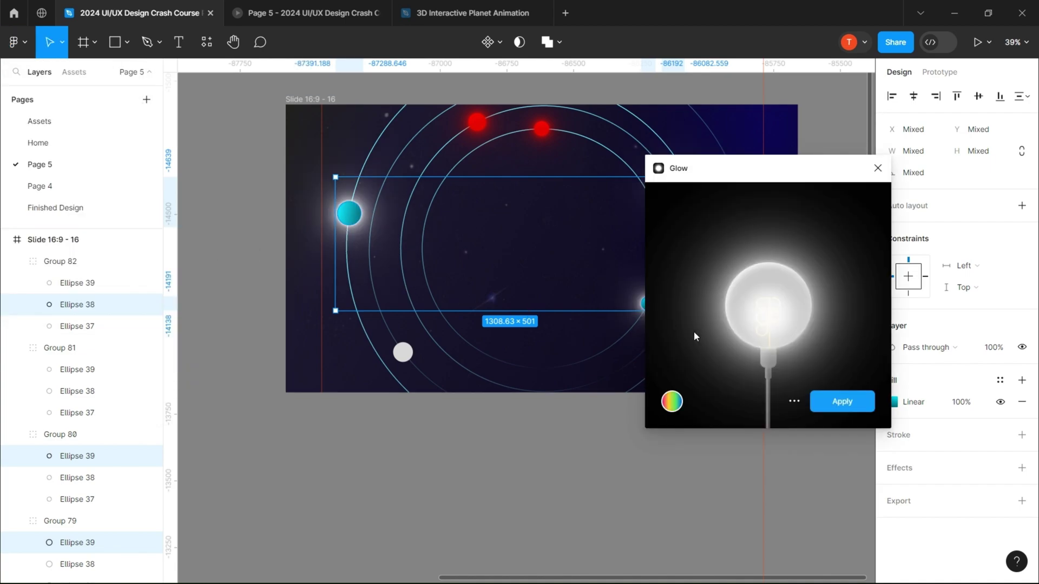
pyautogui.click(677, 403)
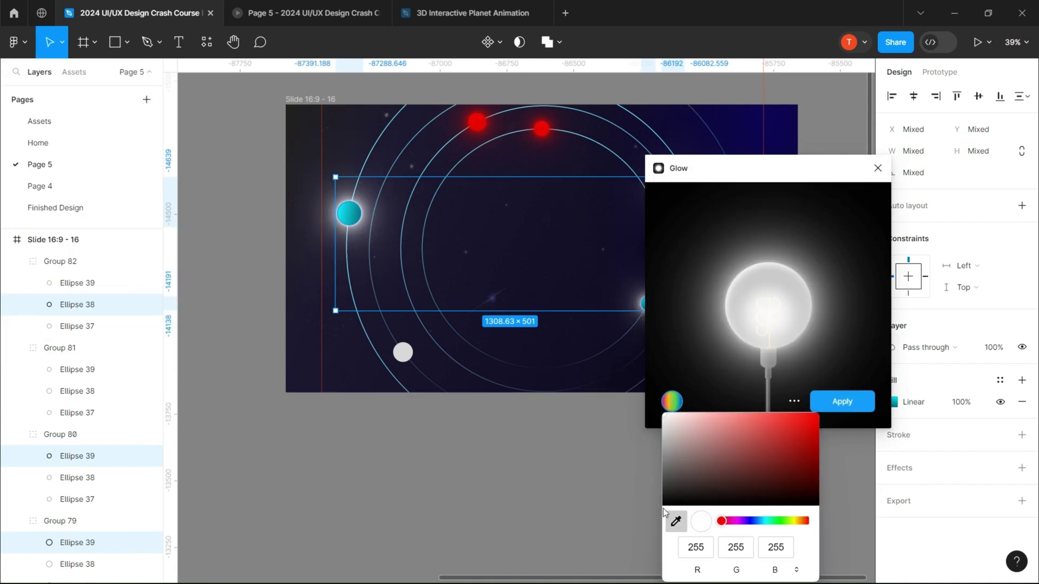
pyautogui.click(354, 215)
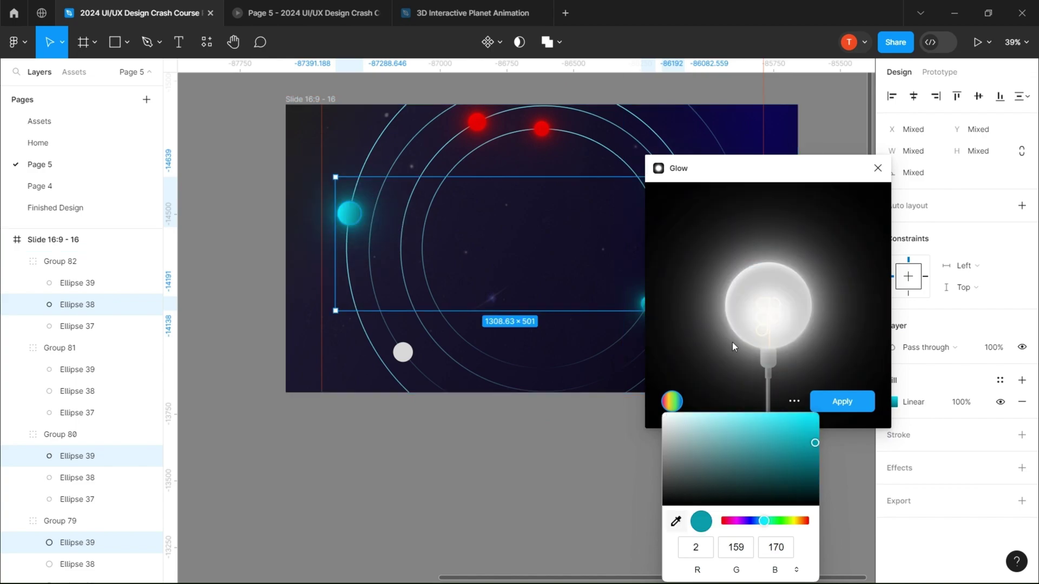
pyautogui.click(834, 401)
# Step: Fill the two remaining grey circles near the bottom of the orbit ring with solid purple CC00FF
pyautogui.click(669, 357)
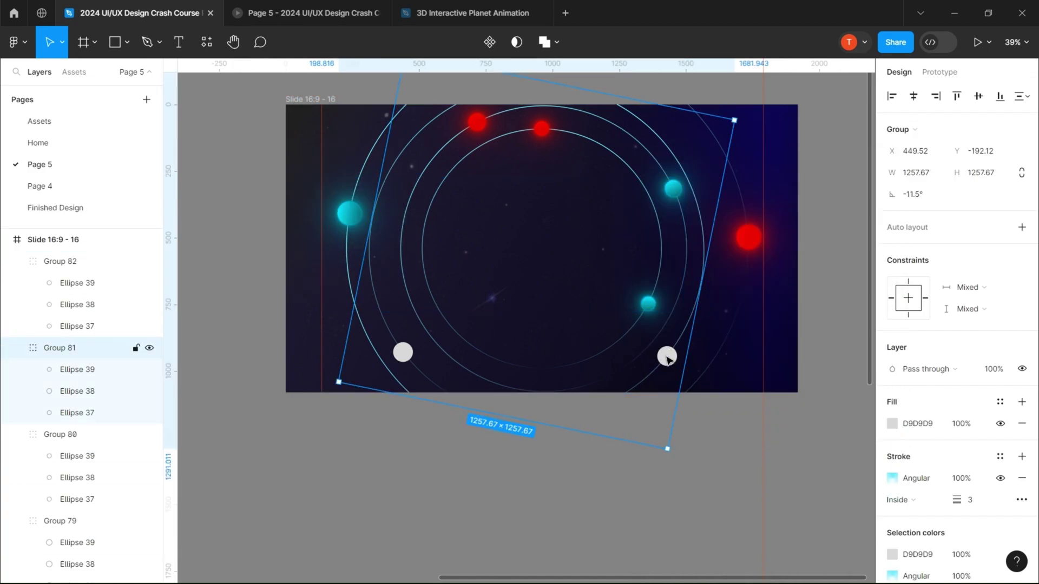
pyautogui.doubleClick(403, 353)
pyautogui.keyDown('shift'); pyautogui.click(669, 357); pyautogui.keyUp('shift')
pyautogui.click(891, 424)
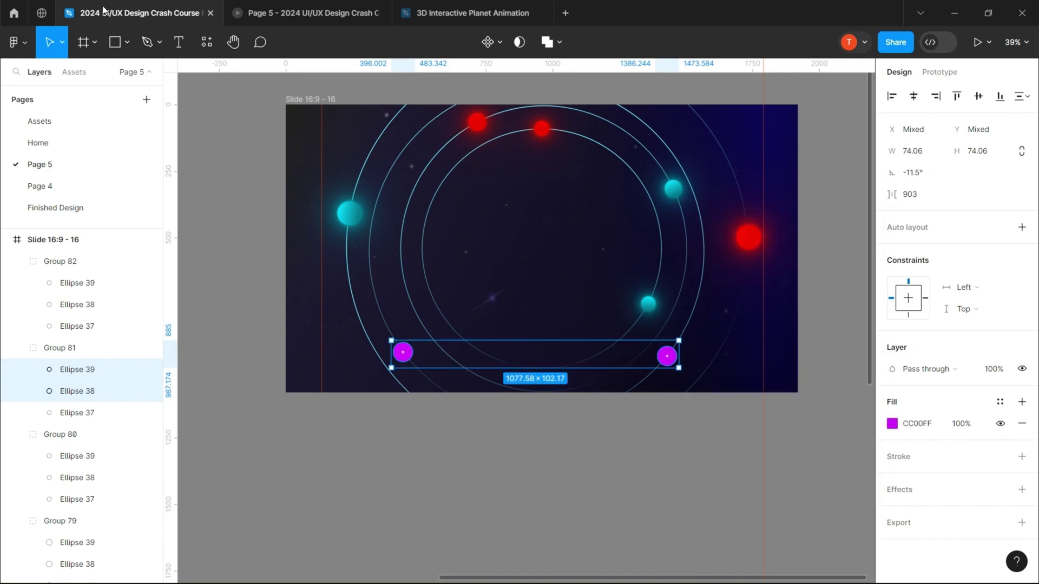
# Step: Apply a purple glow to the two purple circles with the Glow plugin, sampling the colour from one of them
pyautogui.click(20, 54)
pyautogui.moveTo(62, 227)
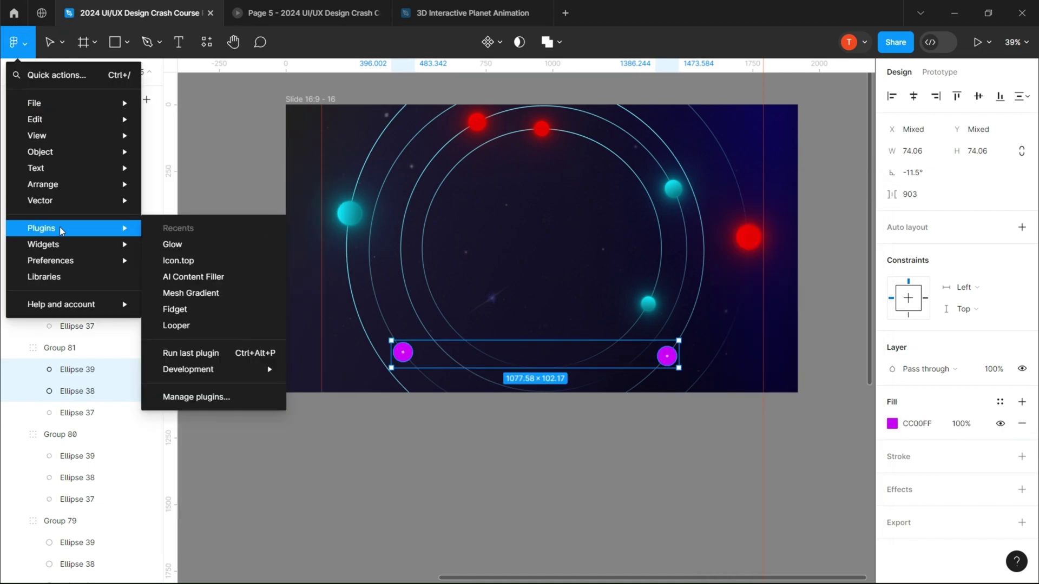
pyautogui.click(172, 240)
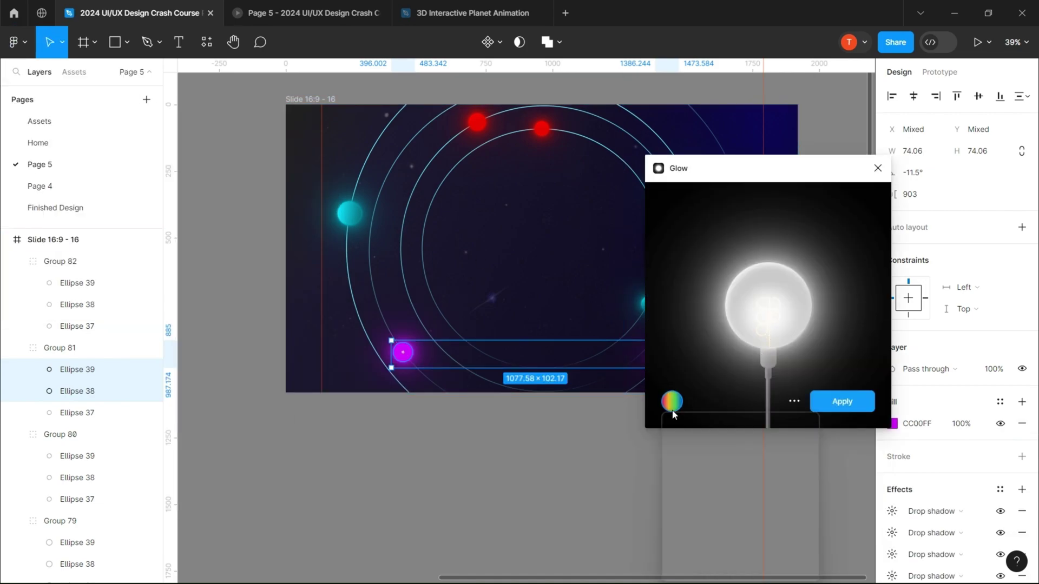
pyautogui.click(672, 401)
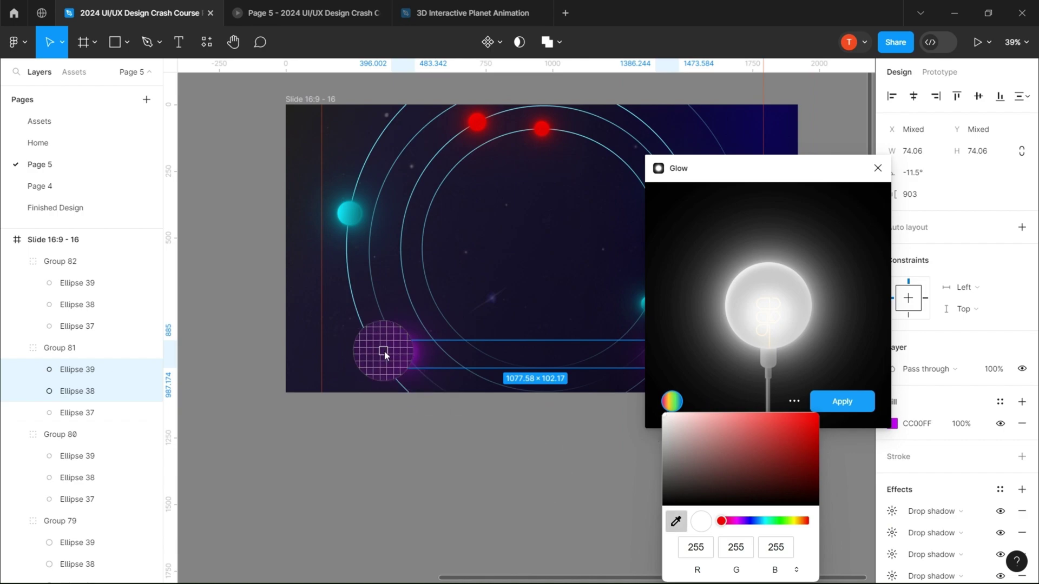
pyautogui.click(403, 352)
pyautogui.click(842, 402)
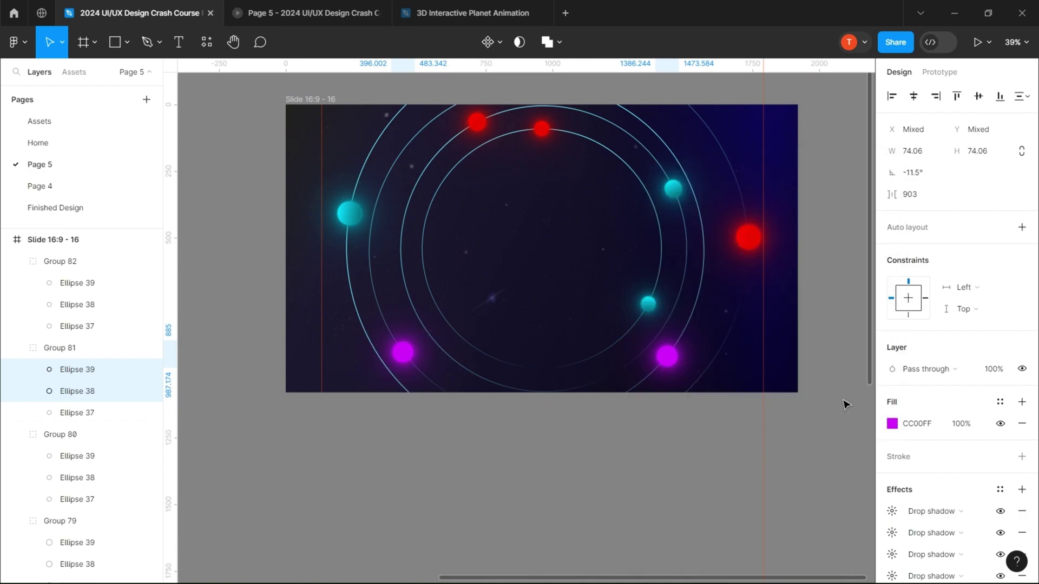
# Step: Collapse the ring groups in the layer list and combine all four ring groups into a single group
pyautogui.click(828, 228)
pyautogui.click(753, 241)
pyautogui.click(16, 434)
pyautogui.click(16, 347)
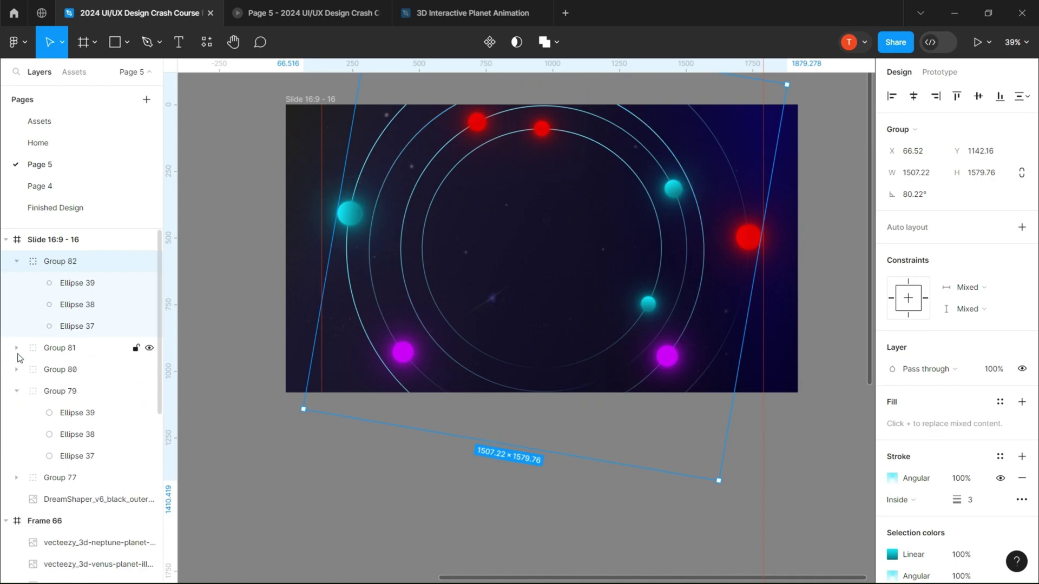
pyautogui.click(16, 391)
pyautogui.click(16, 261)
pyautogui.click(82, 348)
pyautogui.click(73, 327)
pyautogui.keyDown('shift'); pyautogui.click(73, 305); pyautogui.keyUp('shift')
pyautogui.hotkey('ctrl', 'g')
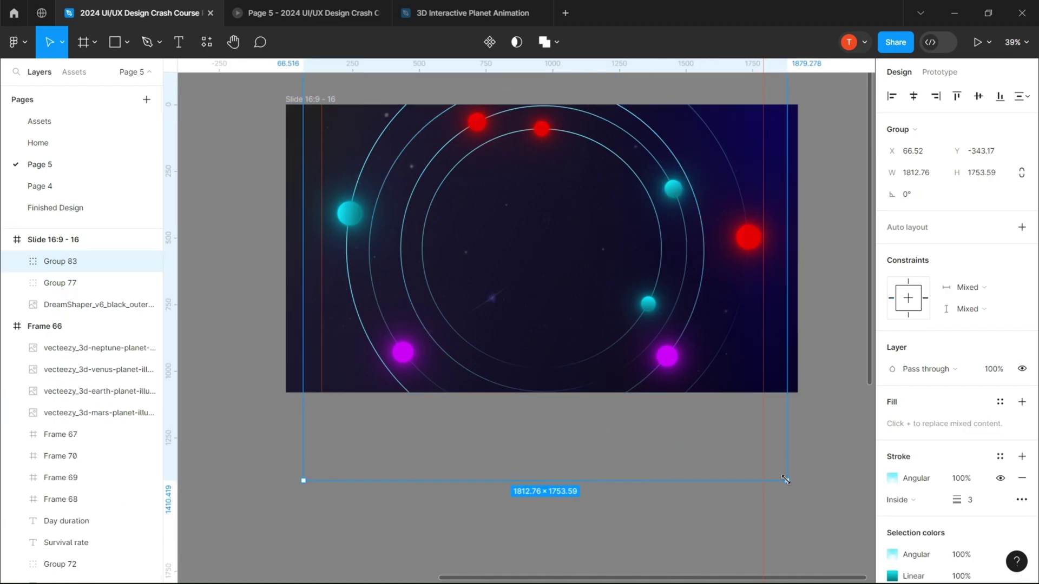
# Step: Examine the size and stroke settings of the Previous button in the black frame with the planet details
pyautogui.press('Escape')
pyautogui.scroll(-3, 327, 179)
pyautogui.moveTo(597, 293); pyautogui.dragTo(573, 281)
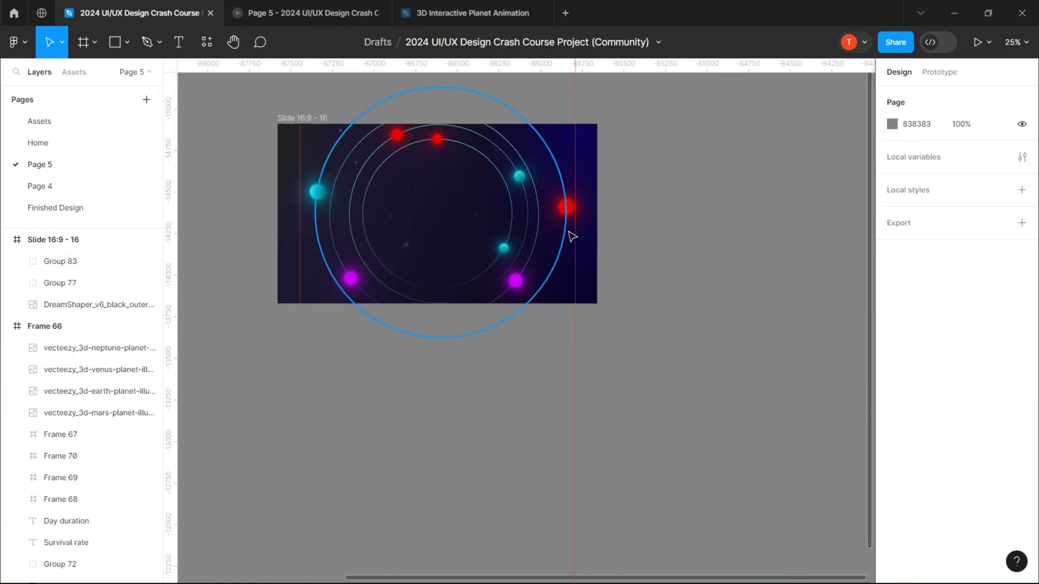
pyautogui.moveTo(571, 234); pyautogui.dragTo(608, 243)
pyautogui.scroll(-1, 709, 226)
pyautogui.scroll(2, 390, 215)
pyautogui.moveTo(437, 234); pyautogui.dragTo(516, 236)
pyautogui.click(320, 142)
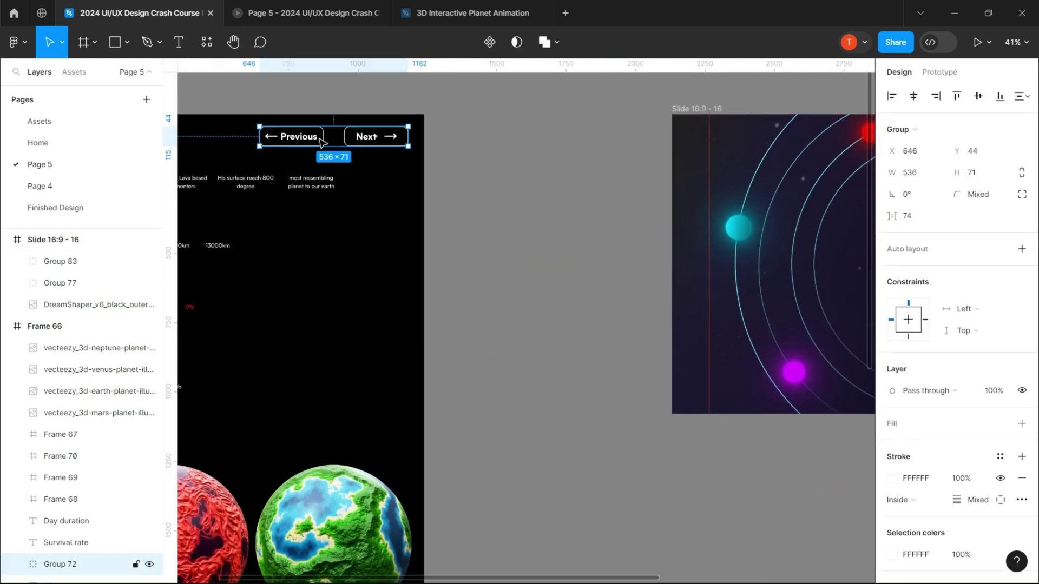
pyautogui.scroll(3, 319, 142)
pyautogui.doubleClick(334, 130)
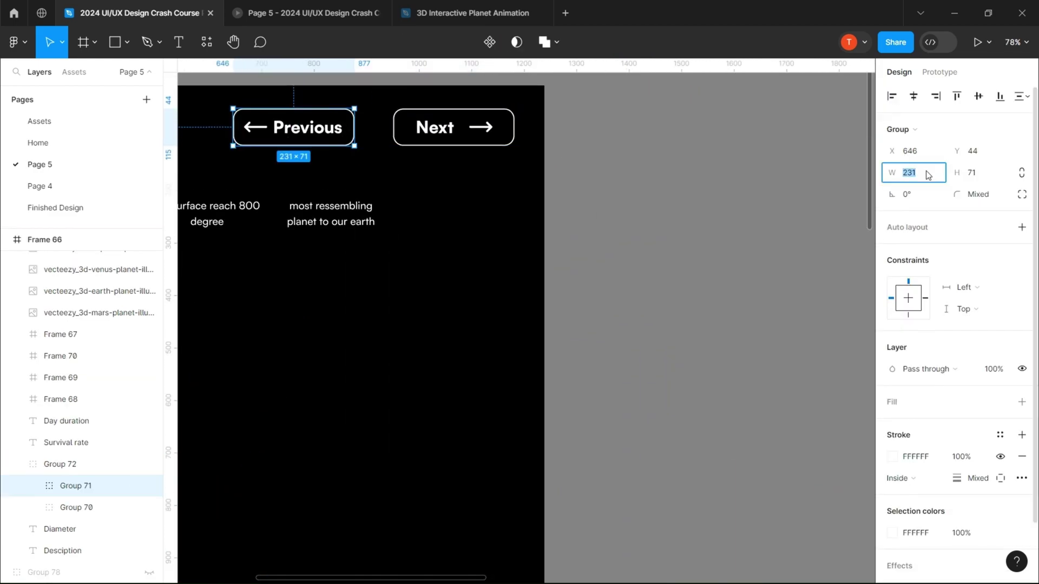
pyautogui.click(932, 151)
pyautogui.scroll(-2, 959, 423)
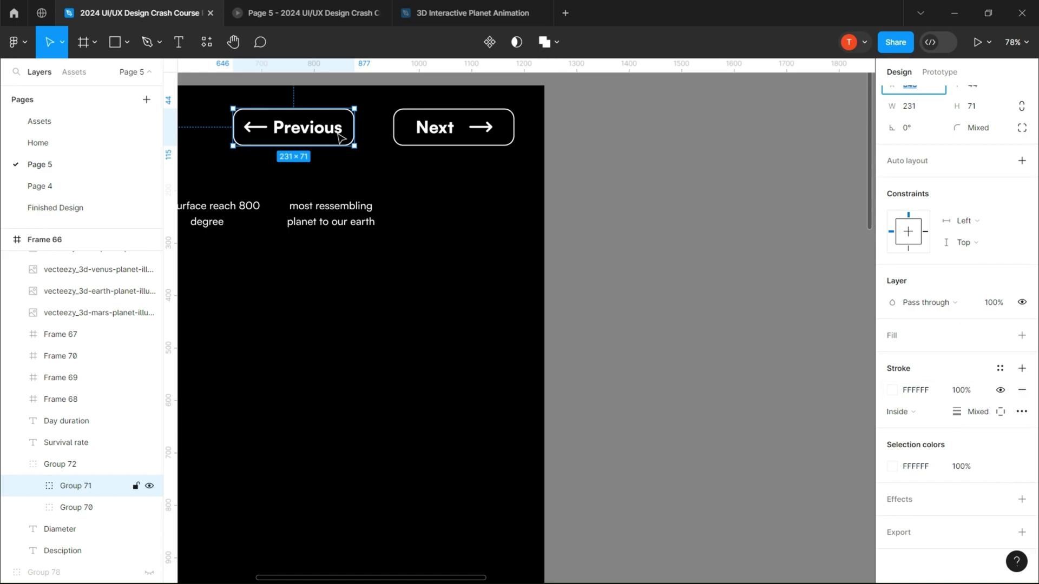
# Step: Duplicate the Previous and Next button pair into the empty canvas above the black planet details frame
pyautogui.click(619, 163)
pyautogui.moveTo(619, 163); pyautogui.dragTo(389, 162)
pyautogui.scroll(-3, 464, 173)
pyautogui.scroll(2, 347, 197)
pyautogui.moveTo(316, 206); pyautogui.dragTo(384, 244)
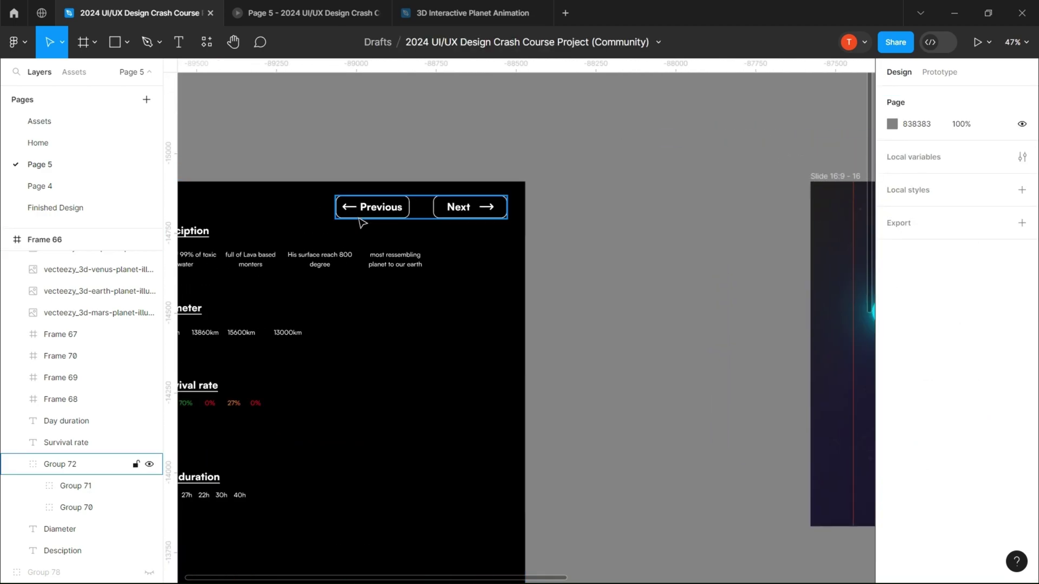
pyautogui.click(359, 218)
pyautogui.moveTo(381, 209)
pyautogui.keyDown('alt'); pyautogui.mouseDown()
pyautogui.moveTo(391, 108)
pyautogui.moveTo(401, 282)
pyautogui.mouseUp(); pyautogui.keyUp('alt')
# Step: Draw a frame about 725 × 440 around the copied buttons and fill it black
pyautogui.press('f')
pyautogui.moveTo(355, 196); pyautogui.dragTo(586, 336)
pyautogui.moveTo(501, 280); pyautogui.dragTo(492, 282)
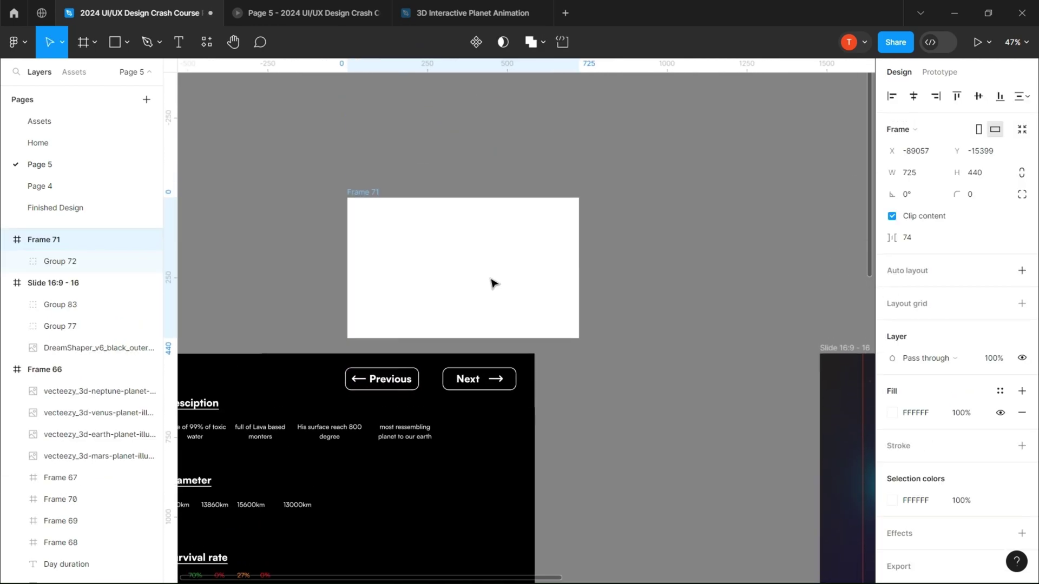
pyautogui.click(892, 413)
pyautogui.moveTo(758, 373); pyautogui.dragTo(635, 429)
pyautogui.click(636, 432)
# Step: Spread the Previous and Next buttons apart in the new frame and move both out of their shared group
pyautogui.moveTo(498, 281); pyautogui.dragTo(544, 245)
pyautogui.moveTo(400, 281); pyautogui.dragTo(423, 243)
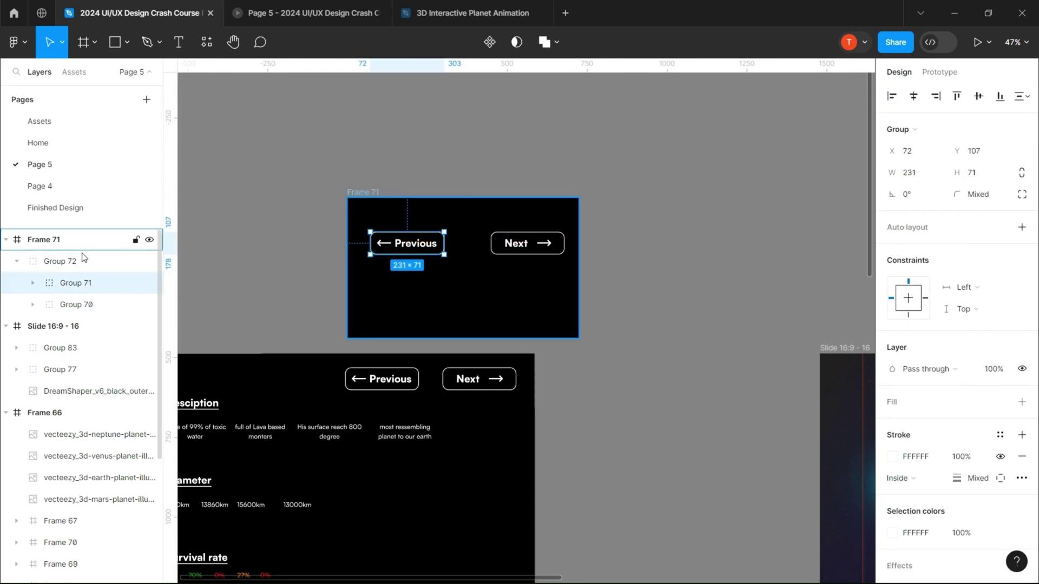
pyautogui.keyDown('shift'); pyautogui.click(76, 304); pyautogui.keyUp('shift')
pyautogui.moveTo(75, 284); pyautogui.dragTo(72, 254)
pyautogui.click(222, 245)
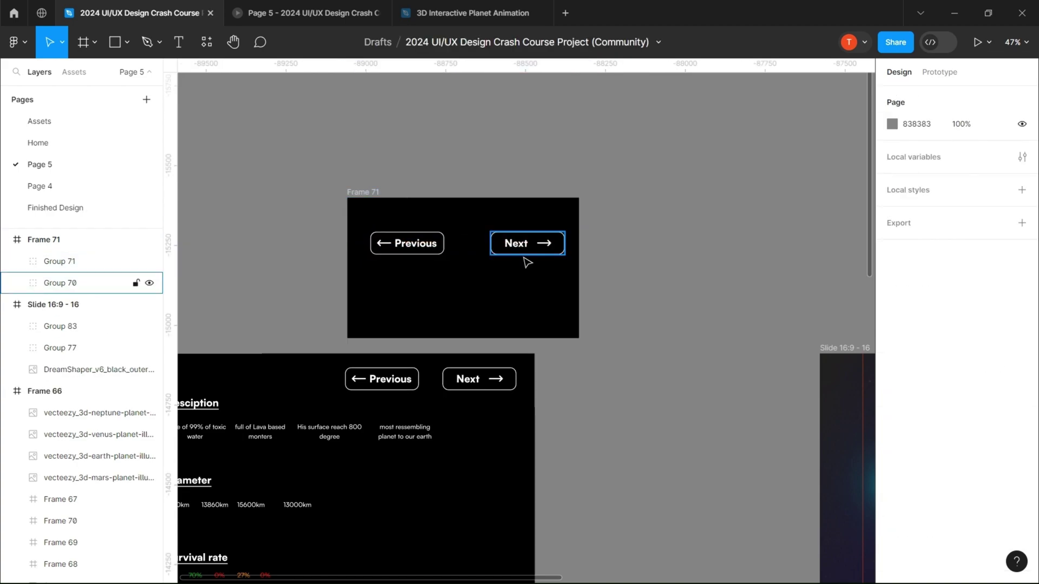
# Step: Turn the copied Previous button and the copied Next button into separate components
pyautogui.scroll(1, 524, 258)
pyautogui.click(427, 249)
pyautogui.click(490, 44)
pyautogui.click(525, 242)
pyautogui.click(489, 48)
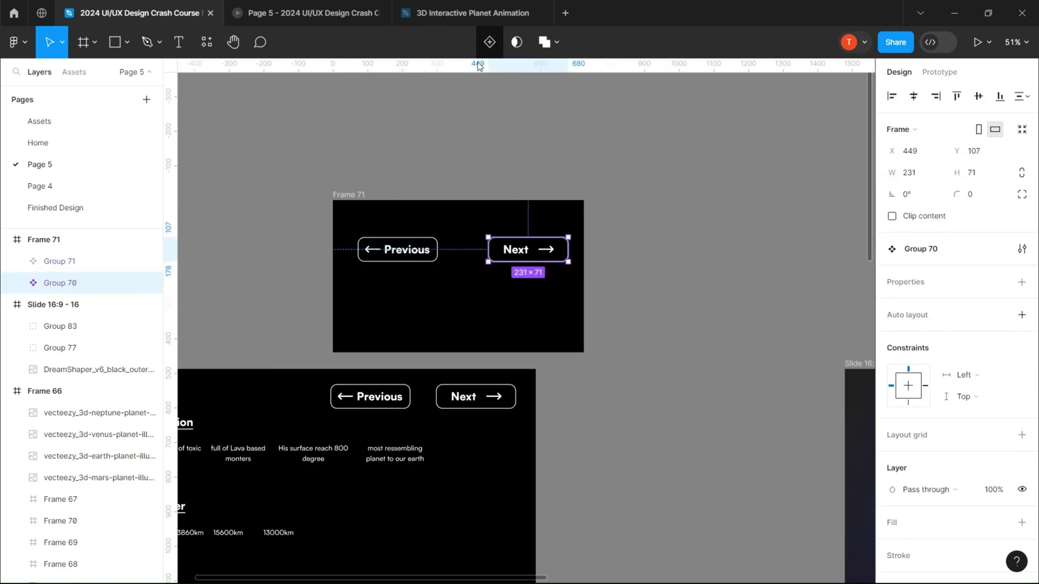
pyautogui.click(459, 192)
# Step: Add a second variant to both the Previous and the Next button component
pyautogui.click(408, 259)
pyautogui.click(492, 39)
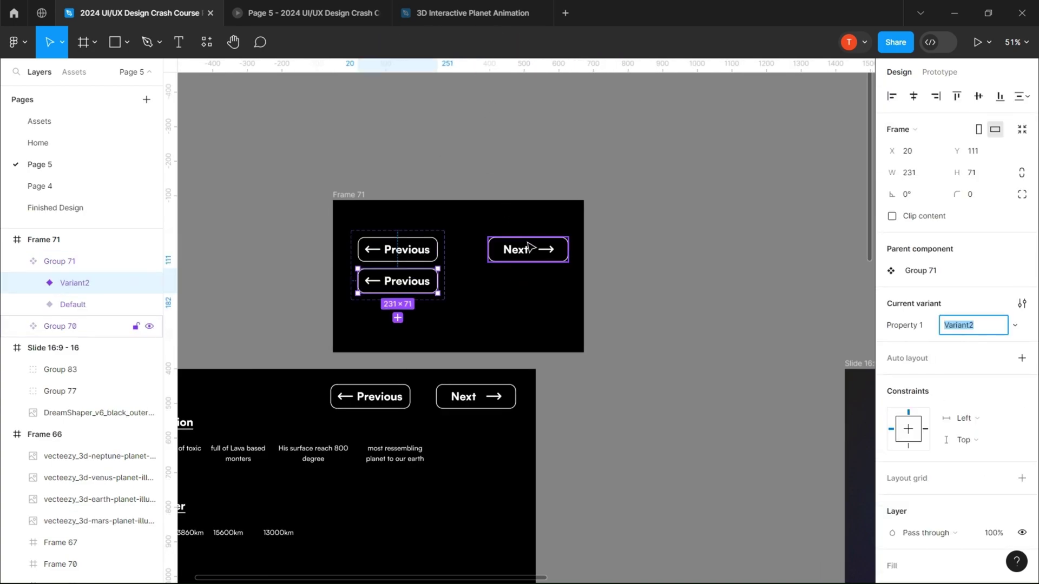
pyautogui.click(528, 248)
pyautogui.click(493, 46)
# Step: Recolour the text and arrow of the Next button's second variant to black 000000
pyautogui.scroll(6, 522, 269)
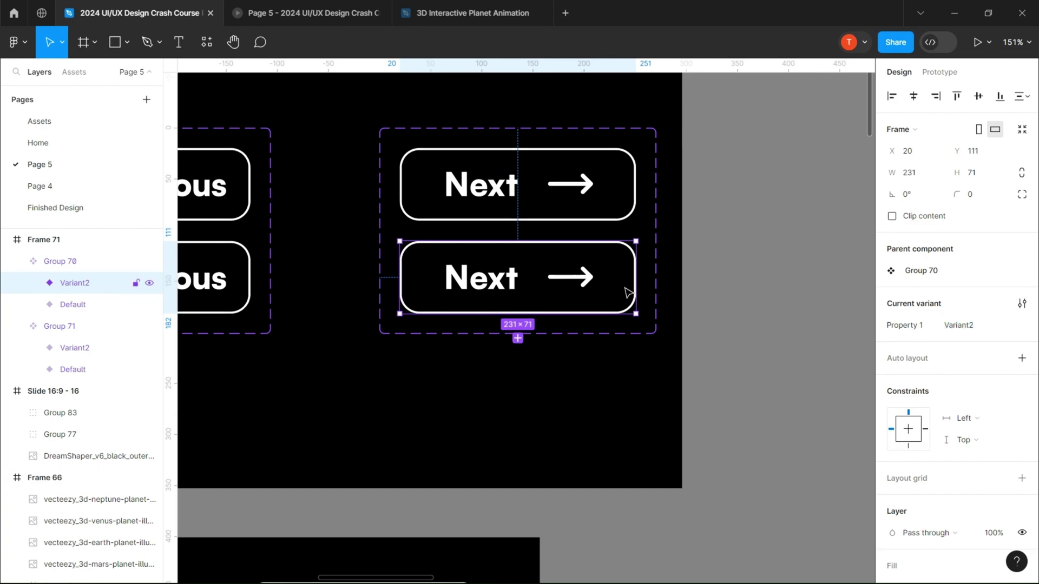
pyautogui.doubleClick(498, 279)
pyautogui.scroll(-4, 950, 463)
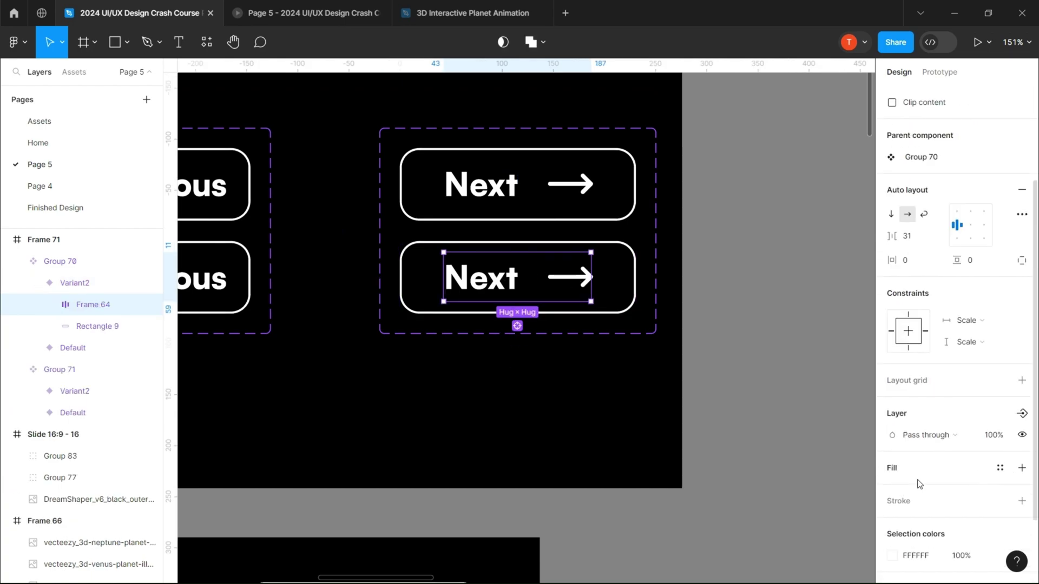
pyautogui.doubleClick(480, 279)
pyautogui.click(892, 443)
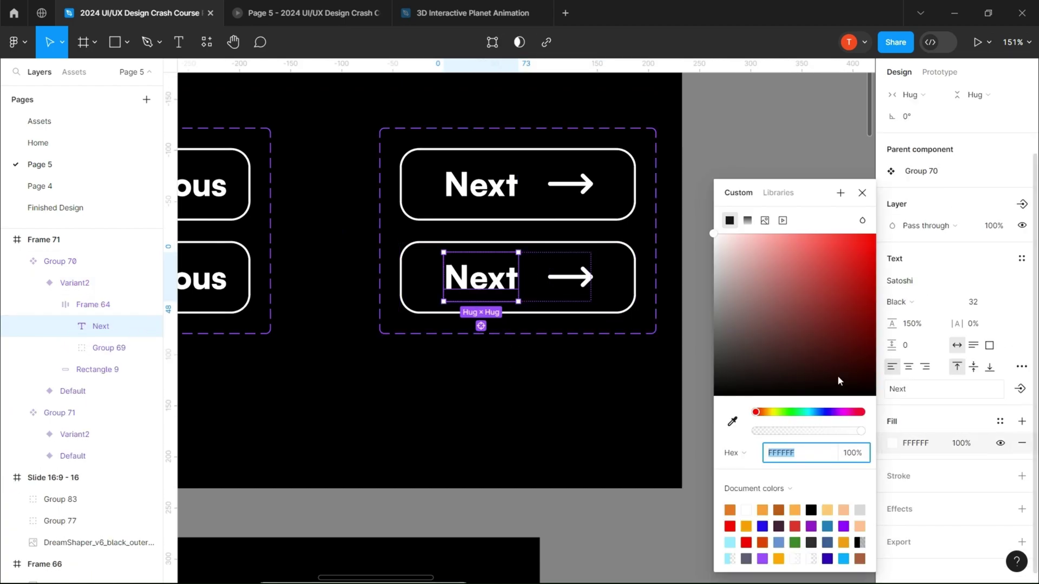
pyautogui.moveTo(839, 380); pyautogui.dragTo(740, 396)
pyautogui.click(581, 283)
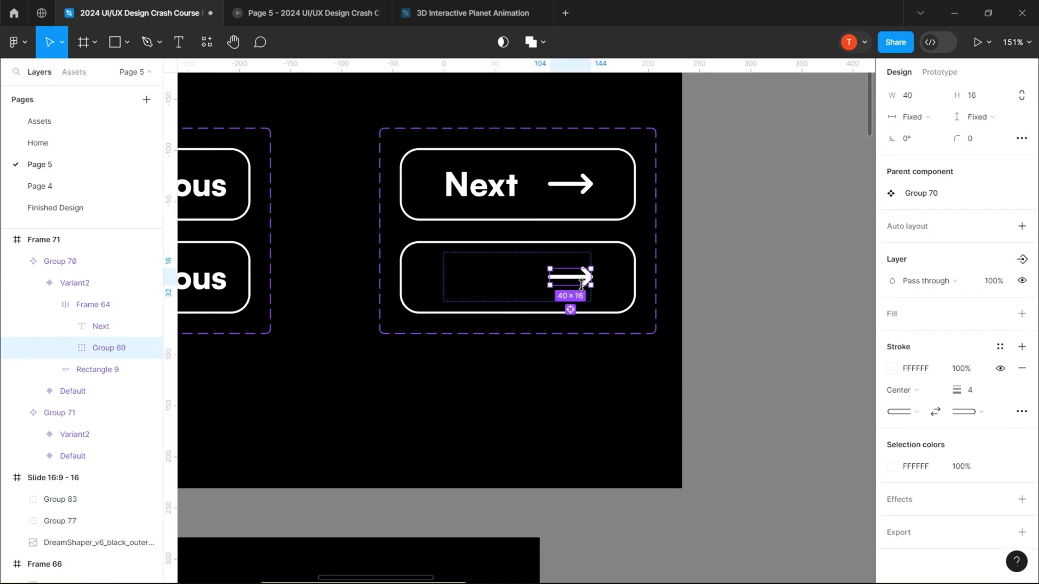
pyautogui.click(893, 465)
pyautogui.moveTo(791, 343); pyautogui.dragTo(710, 398)
# Step: Add a white fill to the rounded rectangle of the Next button's second variant
pyautogui.click(631, 287)
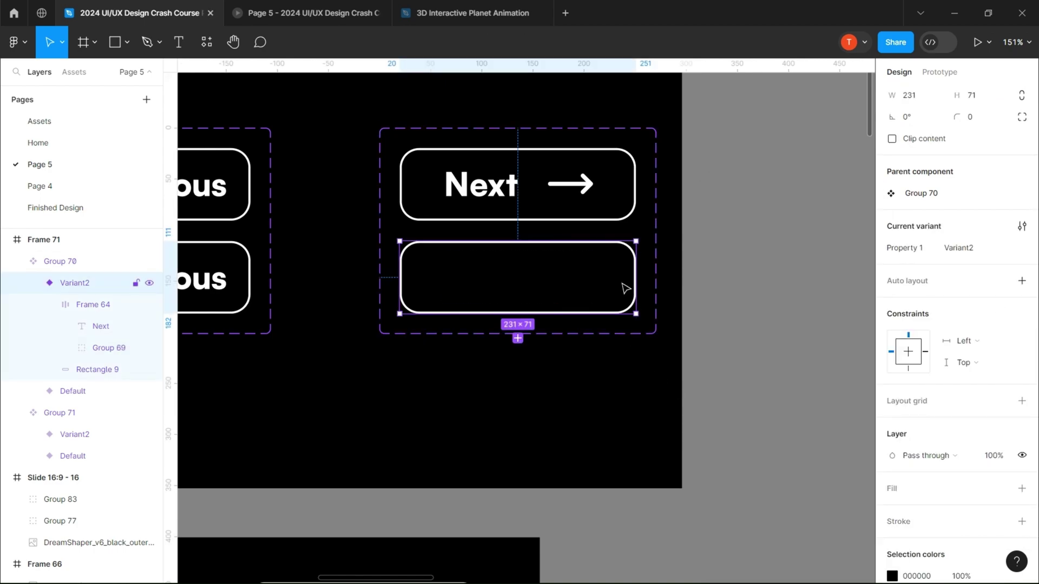
pyautogui.click(633, 252)
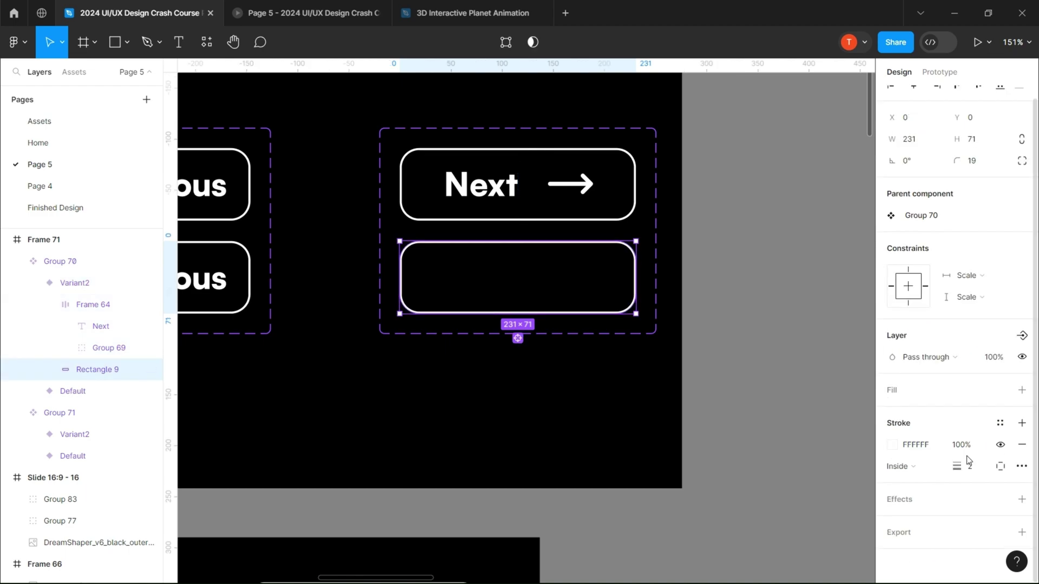
pyautogui.click(1022, 390)
pyautogui.click(894, 413)
pyautogui.moveTo(772, 318); pyautogui.dragTo(685, 225)
# Step: Add a white fill to the rounded rectangle of the Previous button's second variant
pyautogui.moveTo(325, 243); pyautogui.dragTo(521, 241)
pyautogui.click(401, 277)
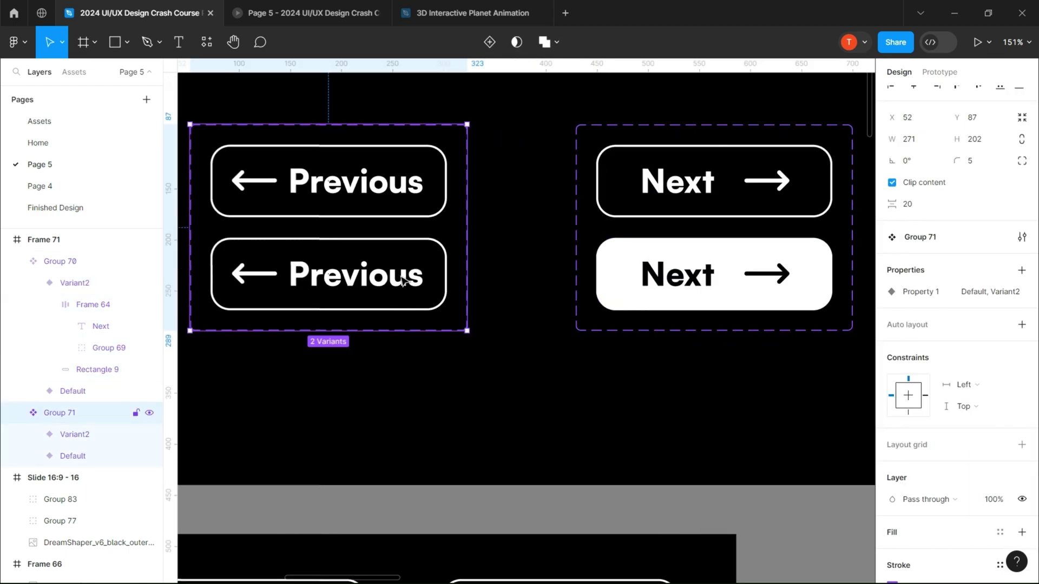
pyautogui.click(403, 280)
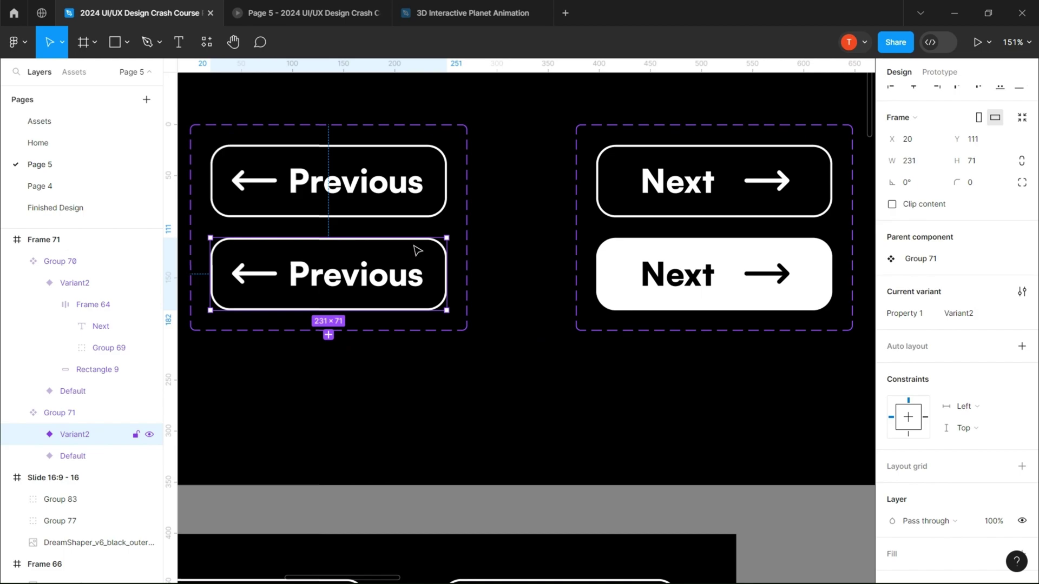
pyautogui.click(442, 253)
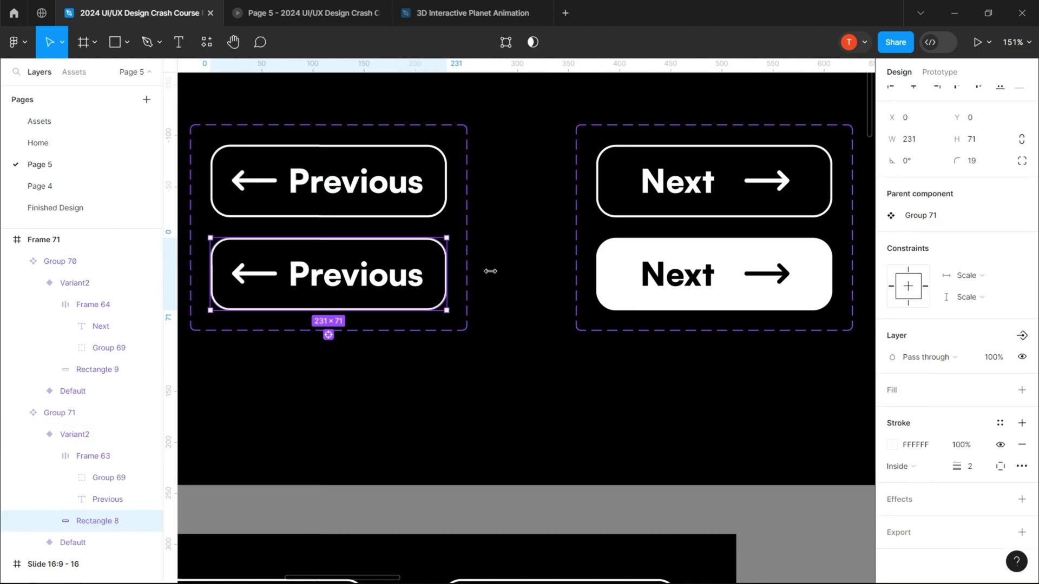
pyautogui.click(1022, 391)
pyautogui.click(893, 413)
pyautogui.moveTo(740, 373); pyautogui.dragTo(707, 230)
# Step: Recolour the text and arrow of the Previous button's second variant to black 000000
pyautogui.click(378, 283)
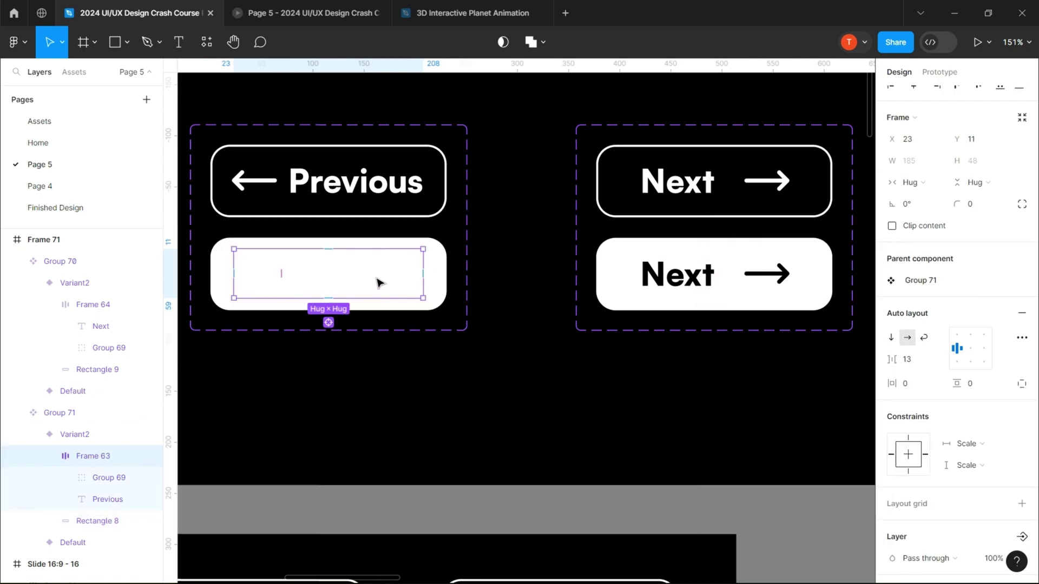
pyautogui.click(379, 283)
pyautogui.click(892, 509)
pyautogui.write('000000')
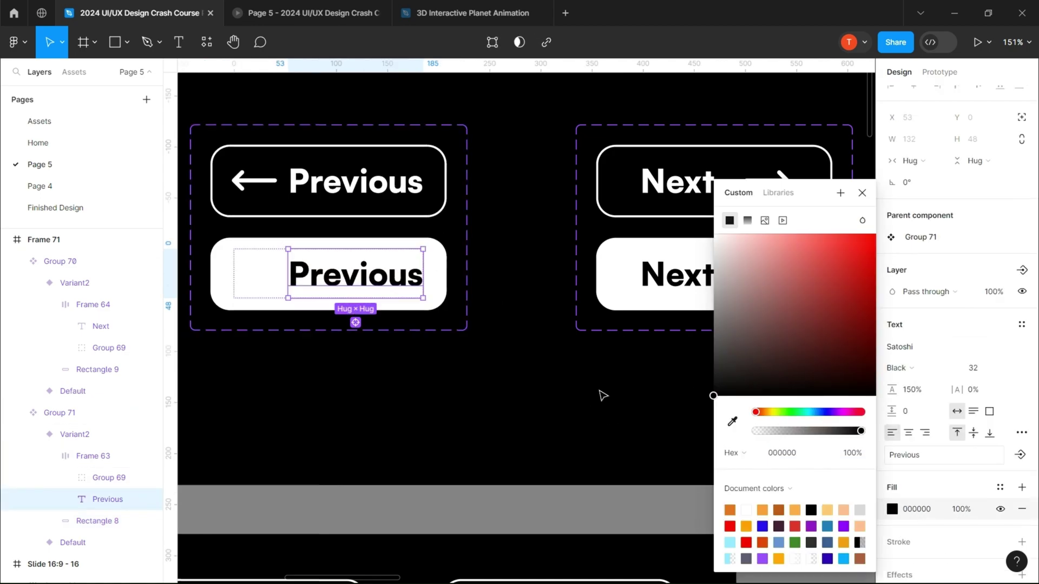
pyautogui.click(261, 277)
pyautogui.click(893, 531)
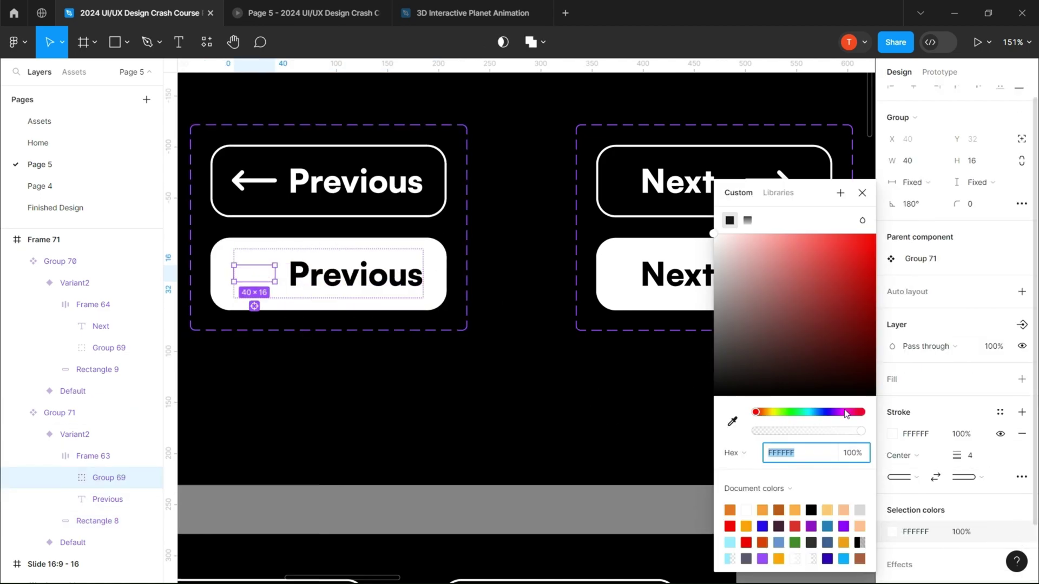
pyautogui.write('000000')
pyautogui.click(510, 379)
pyautogui.scroll(-5, 543, 344)
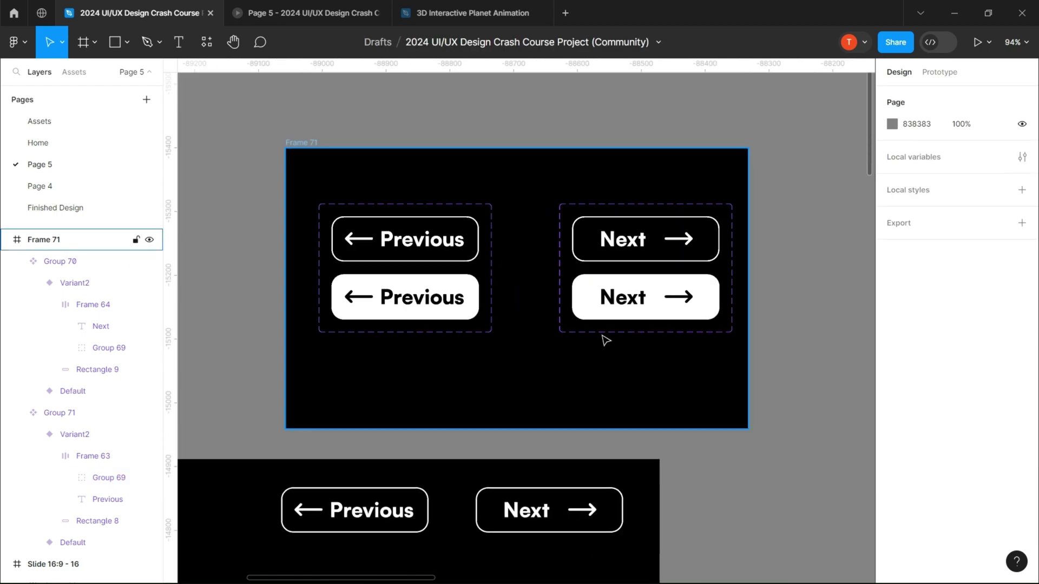
# Step: Apply the Glow plugin effect to the white second variant of the Previous button
pyautogui.click(452, 307)
pyautogui.click(16, 42)
pyautogui.click(172, 244)
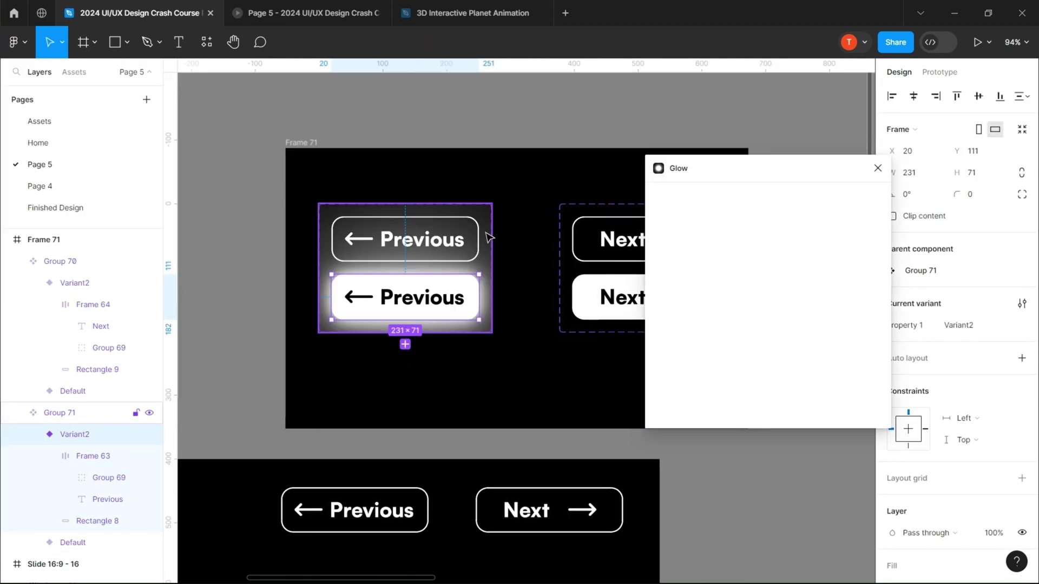
# Step: Apply the Glow plugin effect to the white second variant of the Next button
pyautogui.click(657, 297)
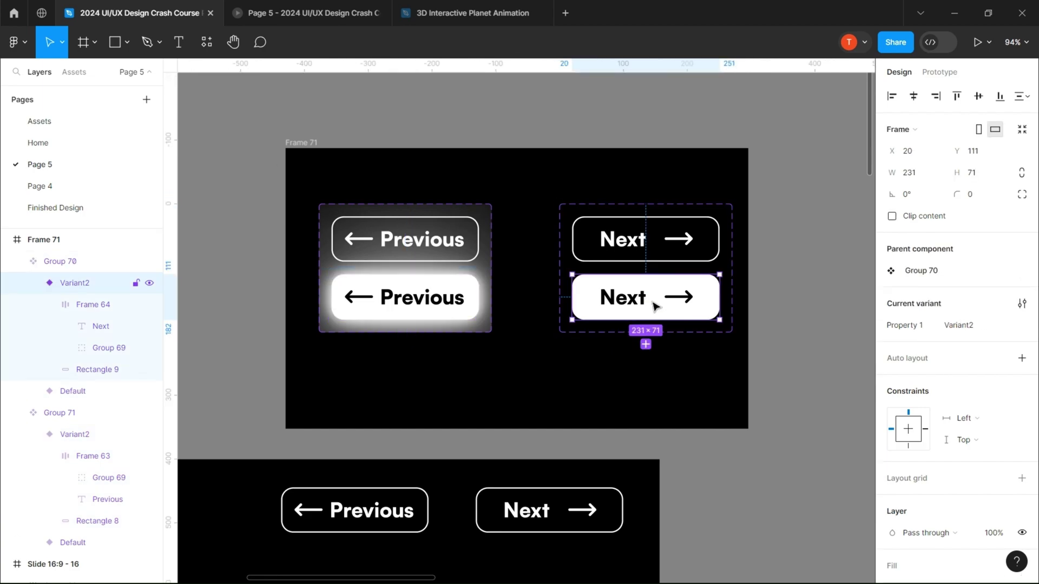
pyautogui.click(17, 42)
pyautogui.moveTo(41, 228)
pyautogui.click(173, 245)
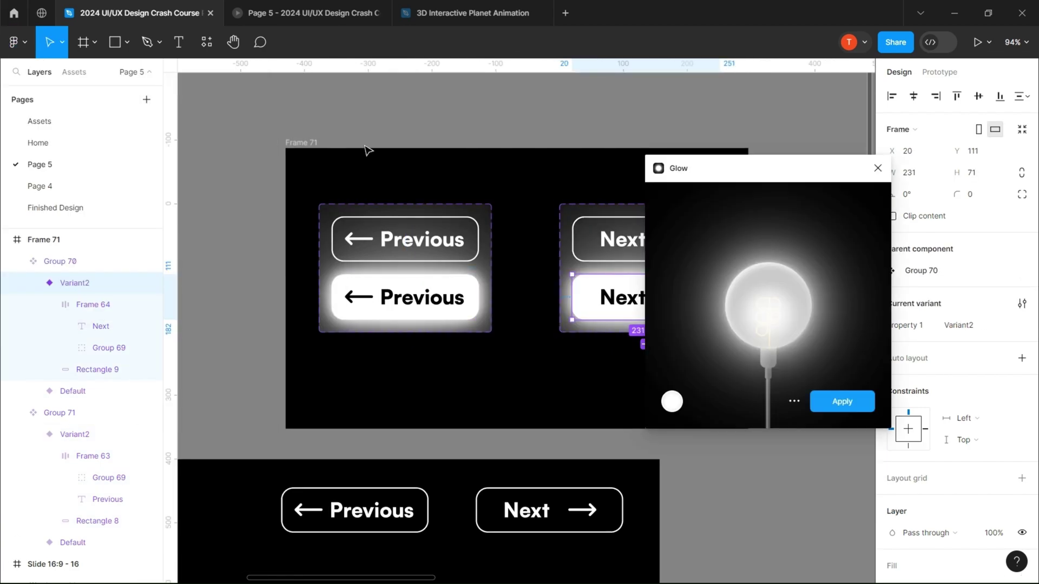
pyautogui.click(840, 403)
# Step: Enlarge the Previous and Next component sets around their glows, making the Next set 313 × 272
pyautogui.click(622, 357)
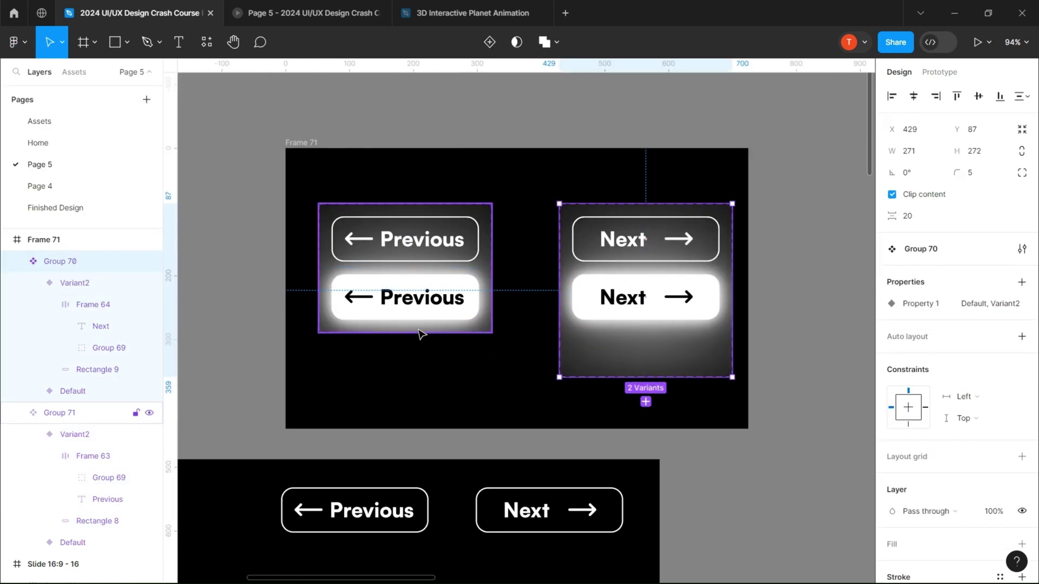
pyautogui.click(416, 347)
pyautogui.moveTo(489, 326); pyautogui.dragTo(533, 307)
pyautogui.click(560, 316)
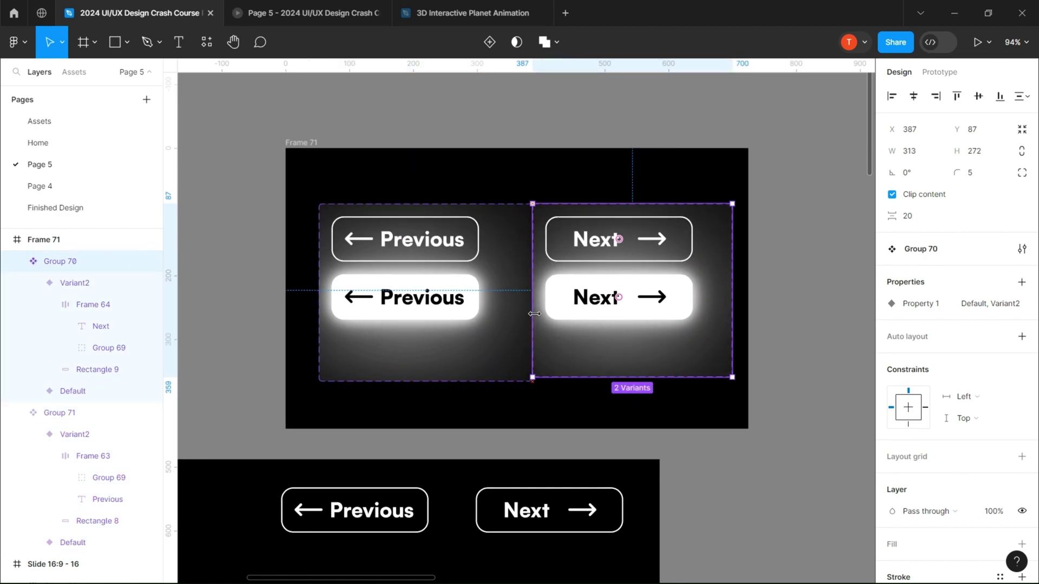
# Step: Add a prototype interaction from the Previous button's default variant that changes it to Variant2
pyautogui.click(473, 225)
pyautogui.scroll(-3, 474, 224)
pyautogui.doubleClick(443, 209)
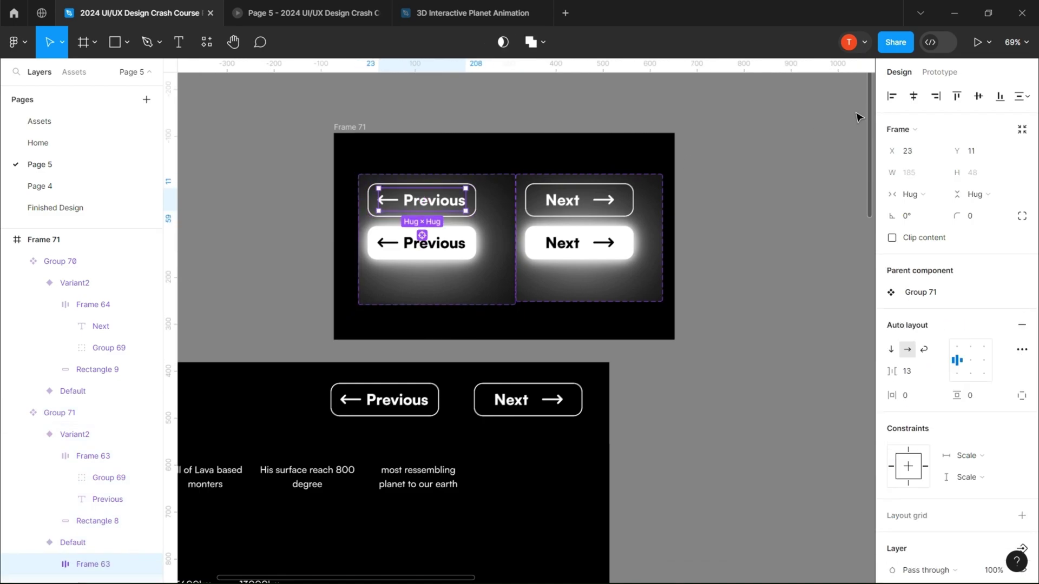
pyautogui.click(939, 72)
pyautogui.scroll(5, 562, 127)
pyautogui.click(417, 262)
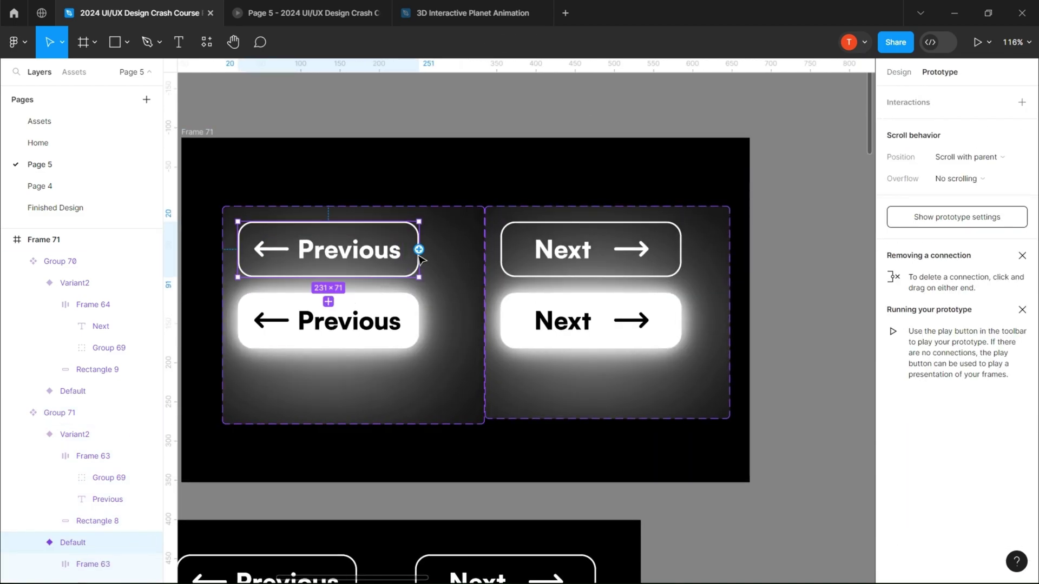
pyautogui.moveTo(408, 307); pyautogui.dragTo(407, 312)
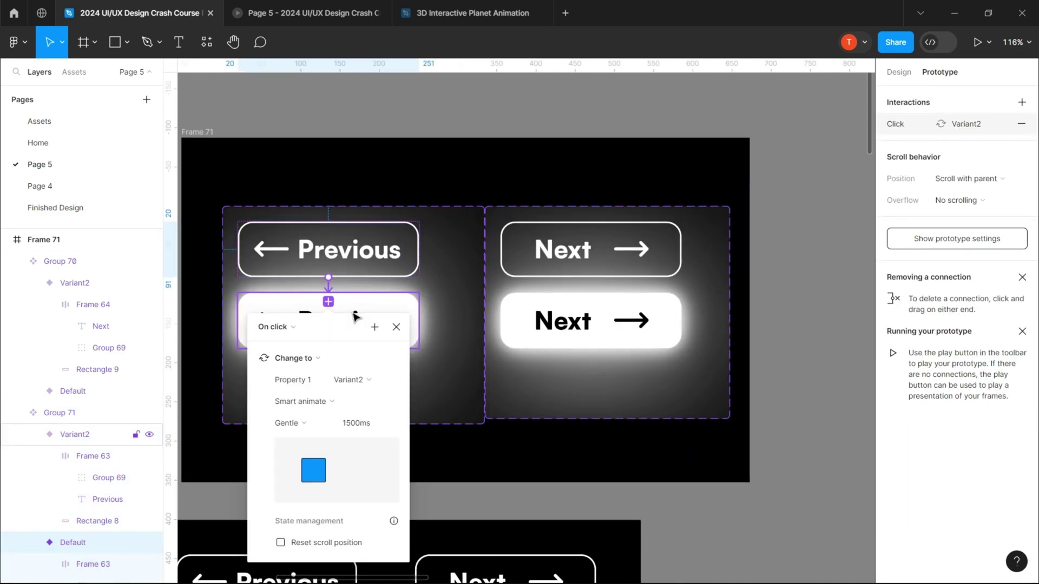
# Step: Set the Previous button's interaction to trigger while hovering, with Ease out easing
pyautogui.click(276, 327)
pyautogui.click(287, 360)
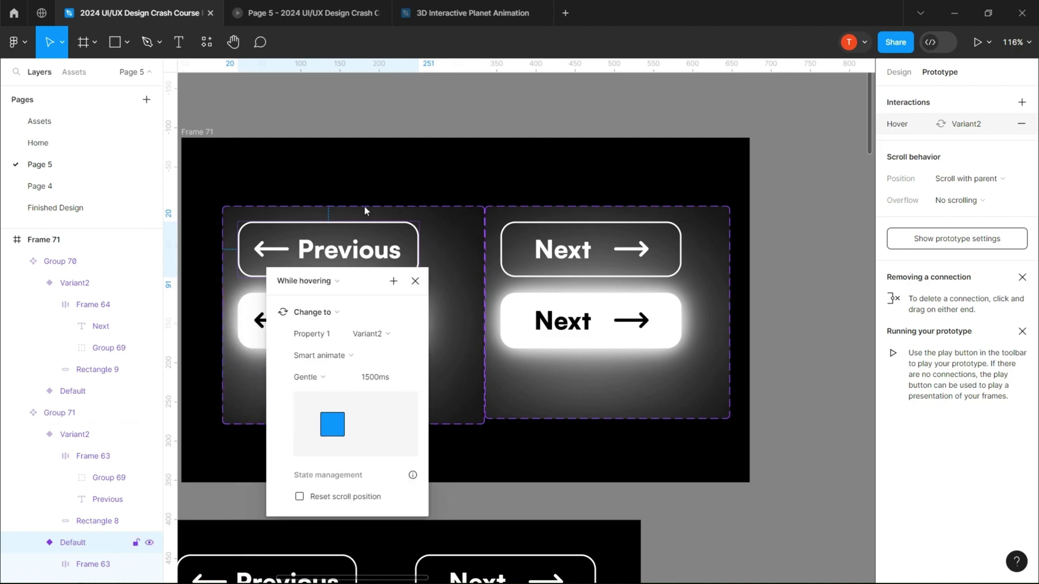
pyautogui.click(332, 299)
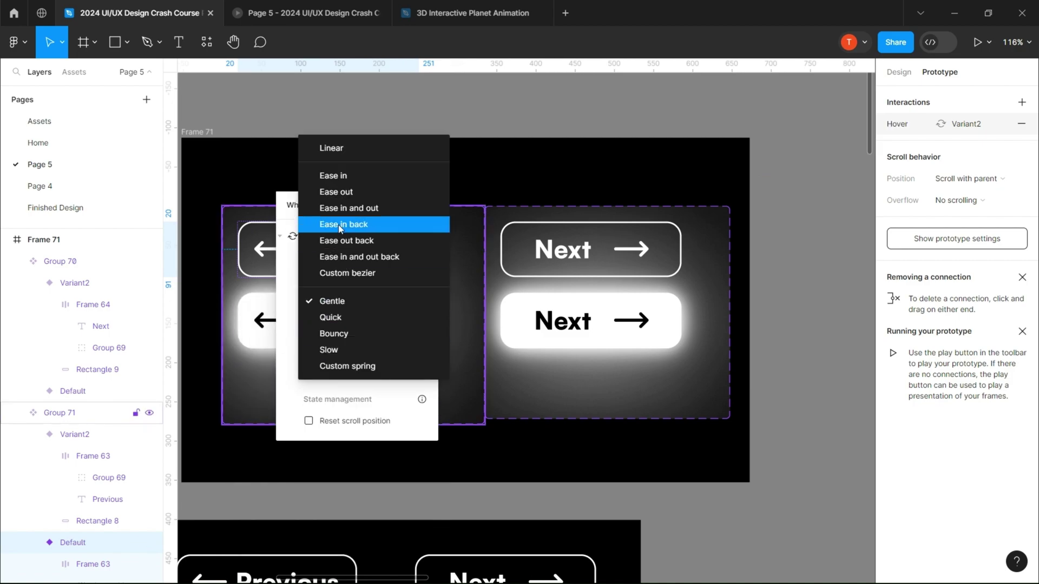
pyautogui.click(335, 199)
# Step: Add a While hovering interaction that changes the Next button's default variant to Variant2 with Smart animate, Ease out, 300 ms
pyautogui.click(696, 265)
pyautogui.doubleClick(676, 252)
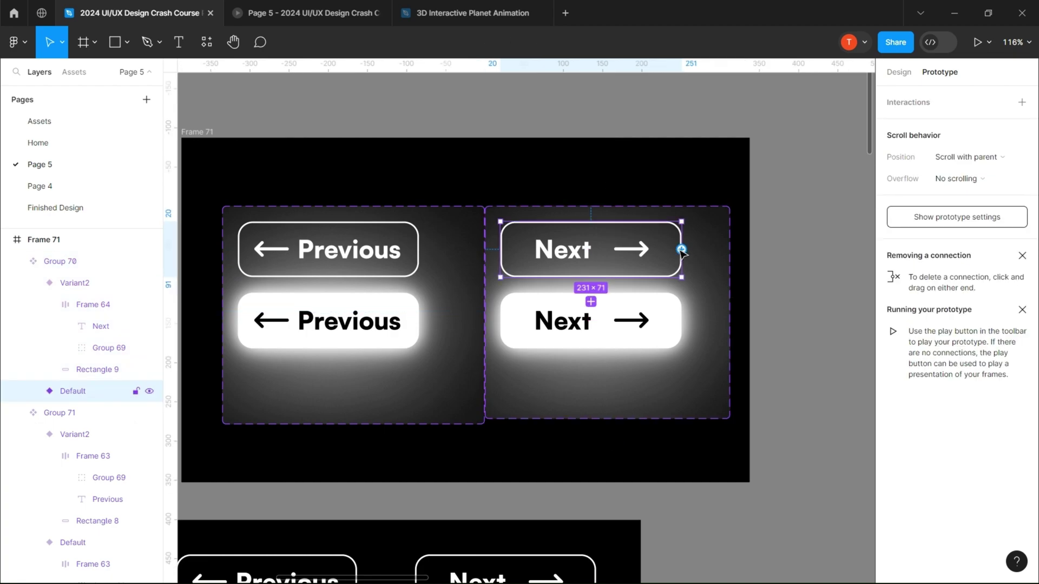
pyautogui.moveTo(681, 250); pyautogui.dragTo(607, 308)
pyautogui.click(539, 327)
pyautogui.click(578, 359)
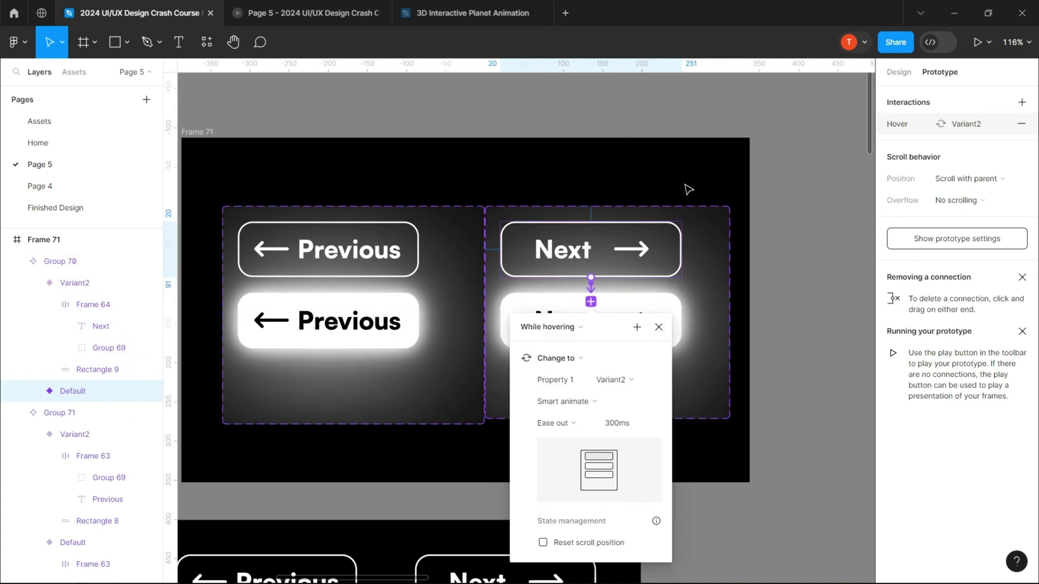
pyautogui.click(771, 149)
# Step: Insert instances of the Next and Previous button components near the lower edge of the planet orbit slide
pyautogui.scroll(-5, 771, 149)
pyautogui.scroll(-8, 726, 262)
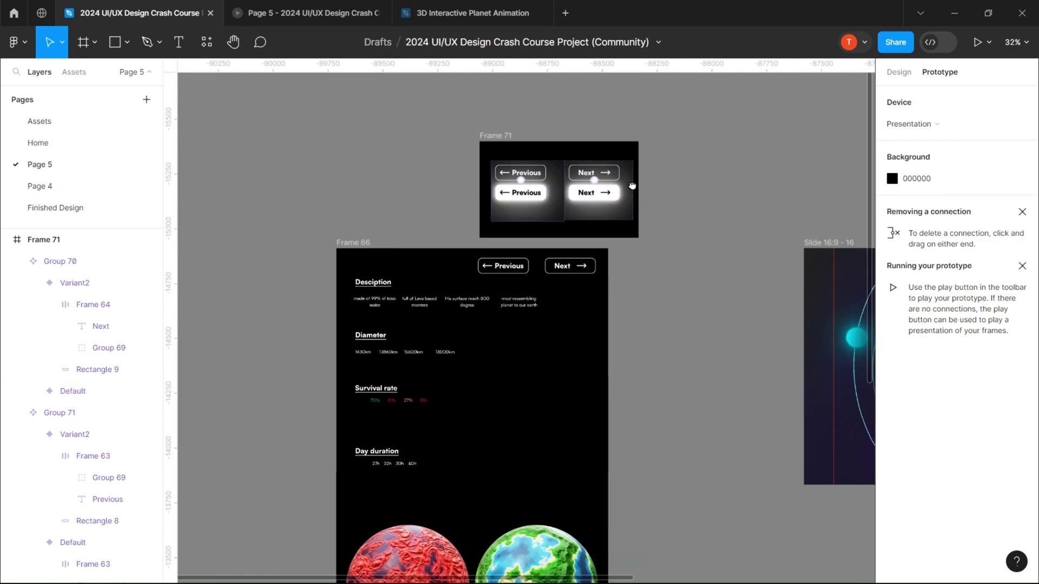
pyautogui.hscroll(3, 573, 274)
pyautogui.scroll(4, 599, 258)
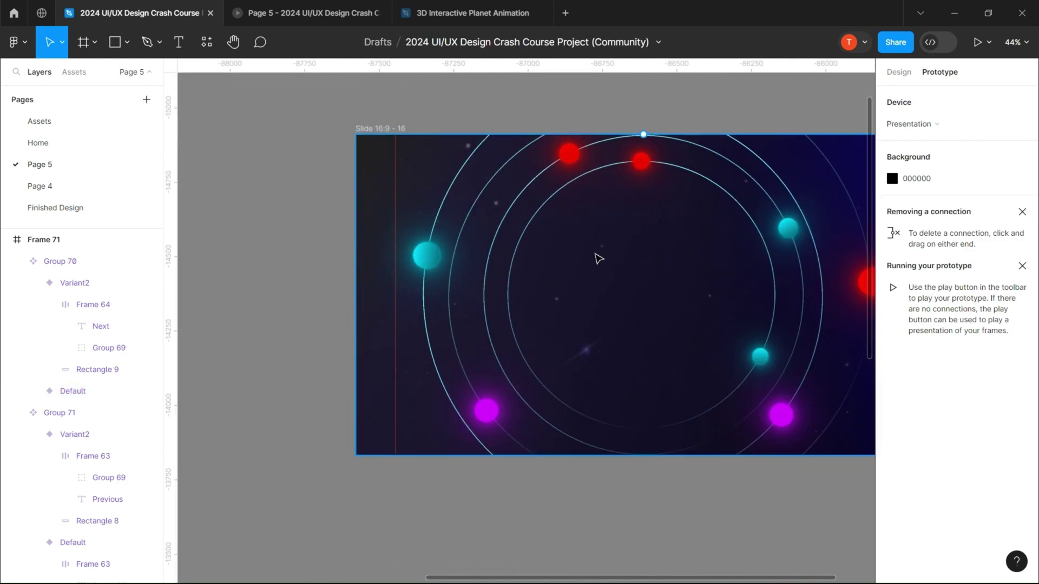
pyautogui.click(83, 75)
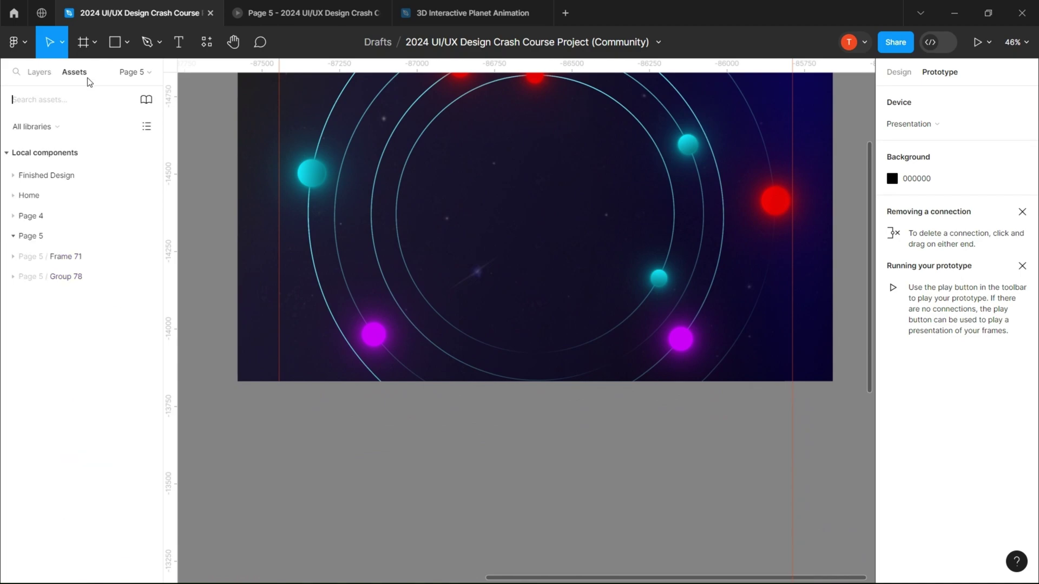
pyautogui.scroll(-5, 612, 370)
pyautogui.moveTo(612, 370); pyautogui.dragTo(476, 200)
pyautogui.click(13, 276)
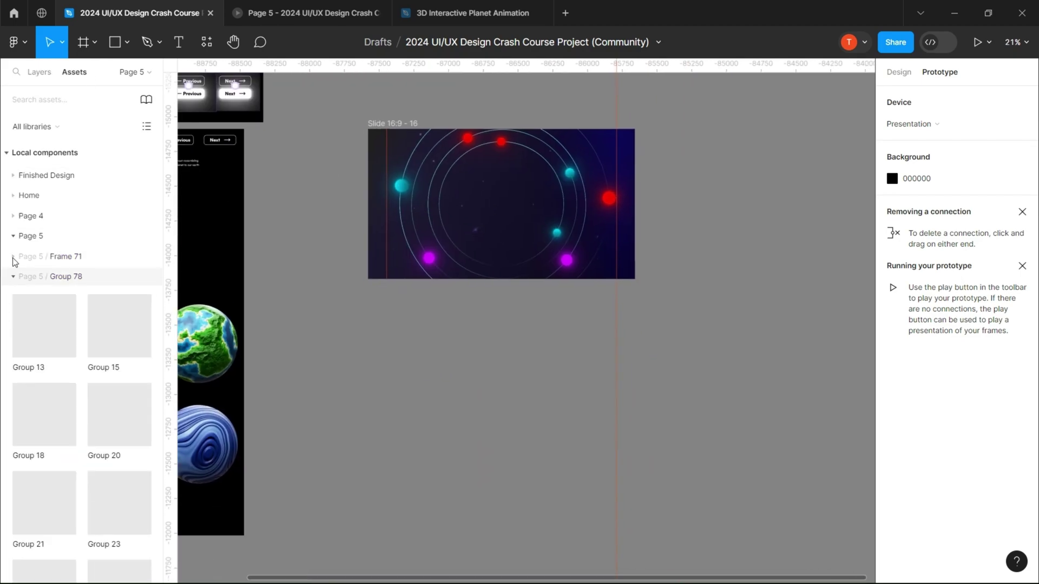
pyautogui.click(13, 257)
pyautogui.moveTo(71, 291); pyautogui.dragTo(596, 271)
pyautogui.moveTo(48, 346); pyautogui.dragTo(410, 265)
pyautogui.scroll(6, 449, 273)
pyautogui.moveTo(448, 273); pyautogui.dragTo(502, 382)
# Step: Shrink the orbit rings group slightly and centre it horizontally and vertically on the slide
pyautogui.scroll(-4, 503, 382)
pyautogui.click(642, 182)
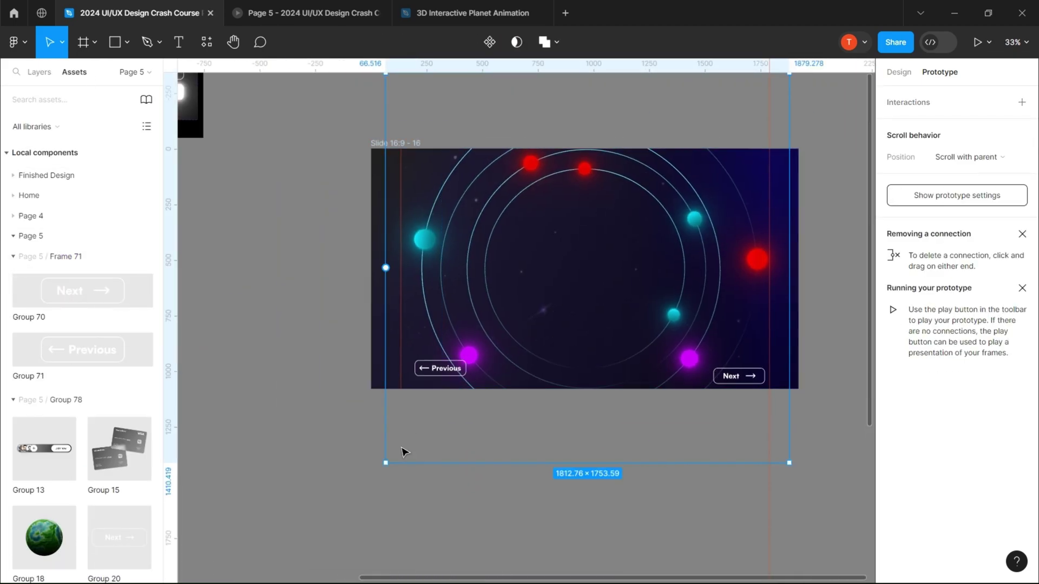
pyautogui.moveTo(385, 463); pyautogui.dragTo(415, 435)
pyautogui.moveTo(701, 249); pyautogui.dragTo(693, 254)
pyautogui.click(898, 72)
pyautogui.click(914, 96)
pyautogui.click(979, 96)
# Step: Position the Previous and Next buttons at the slide's lower corners, level with each other and next to the margin guides
pyautogui.moveTo(440, 350); pyautogui.dragTo(372, 265)
pyautogui.scroll(6, 412, 278)
pyautogui.scroll(-4, 406, 255)
pyautogui.moveTo(726, 366); pyautogui.dragTo(735, 358)
pyautogui.click(816, 299)
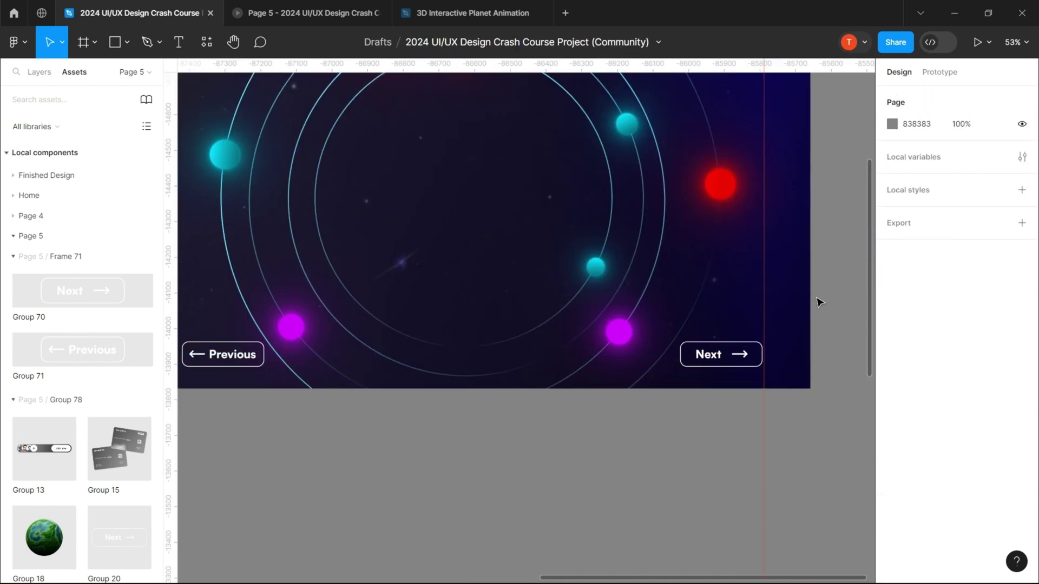
# Step: Copy the Desciption and Diameter headings from Frame 66 to the left side of the orbit slide, one above the other
pyautogui.scroll(-3, 714, 215)
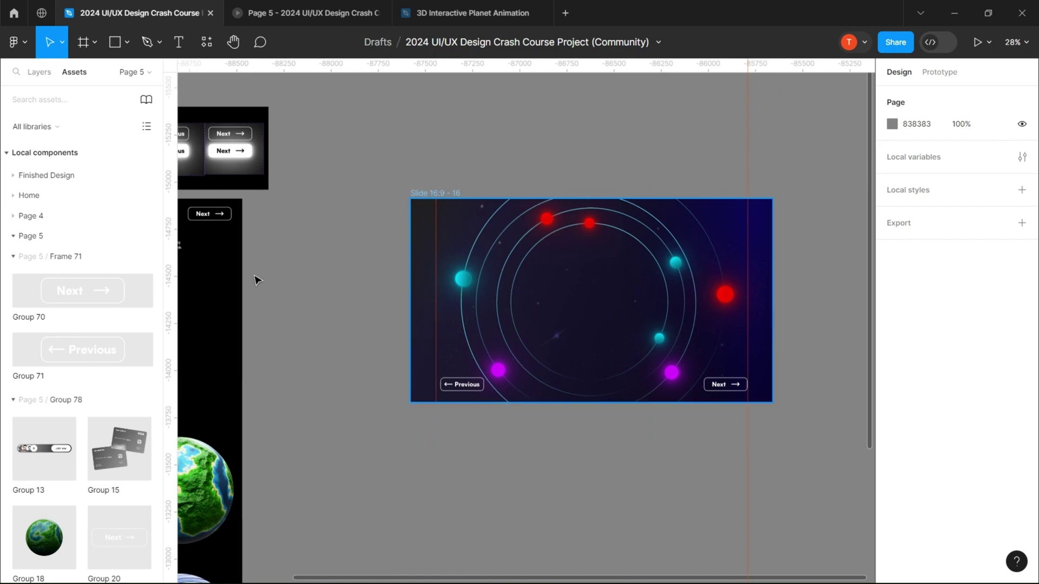
pyautogui.moveTo(335, 333); pyautogui.dragTo(538, 257)
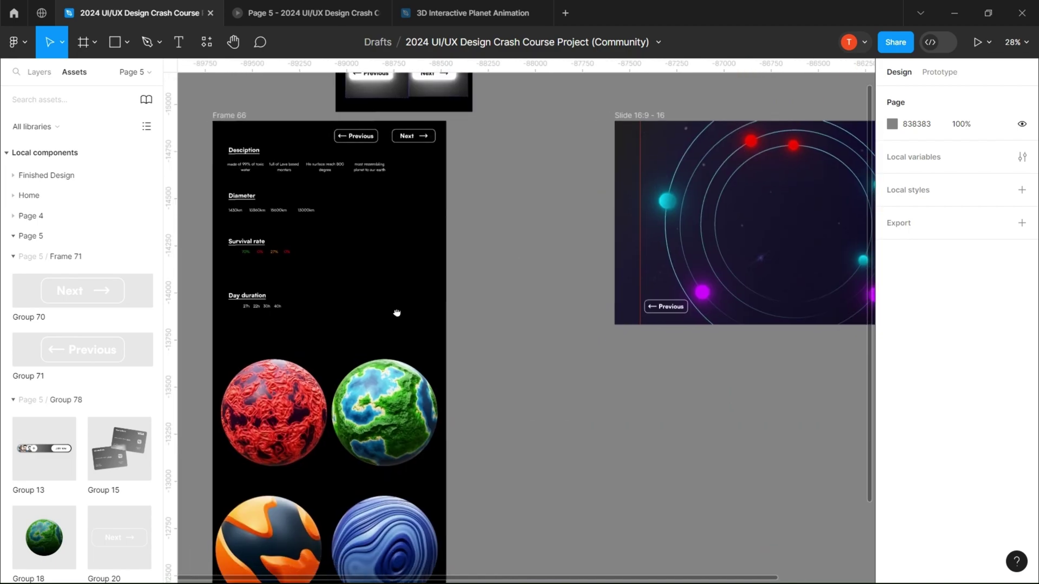
pyautogui.moveTo(396, 311); pyautogui.dragTo(508, 311)
pyautogui.scroll(4, 434, 247)
pyautogui.moveTo(435, 247); pyautogui.dragTo(488, 385)
pyautogui.scroll(3, 429, 312)
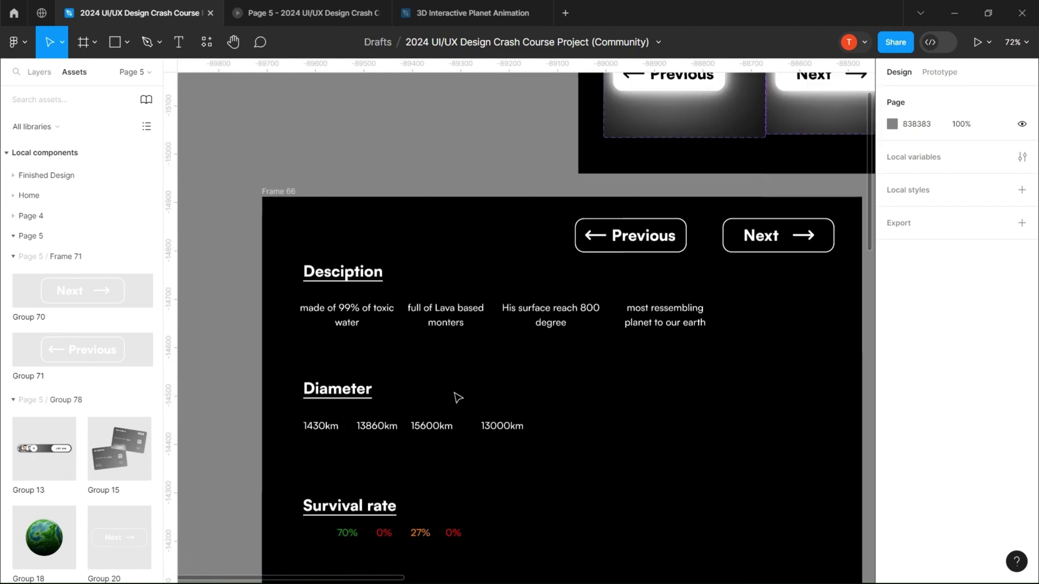
pyautogui.click(352, 269)
pyautogui.scroll(-3, 352, 270)
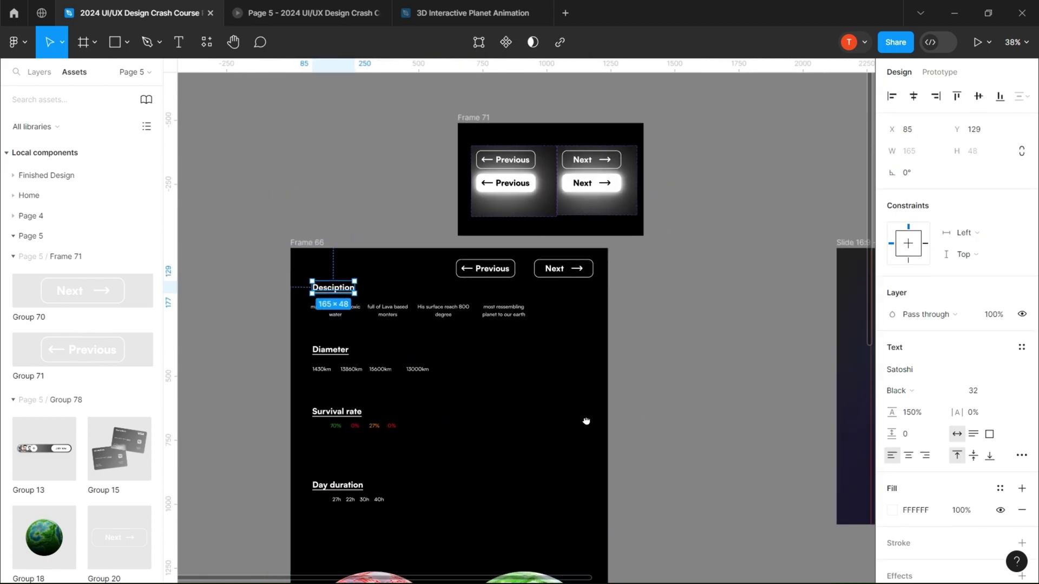
pyautogui.hscroll(2, 323, 273)
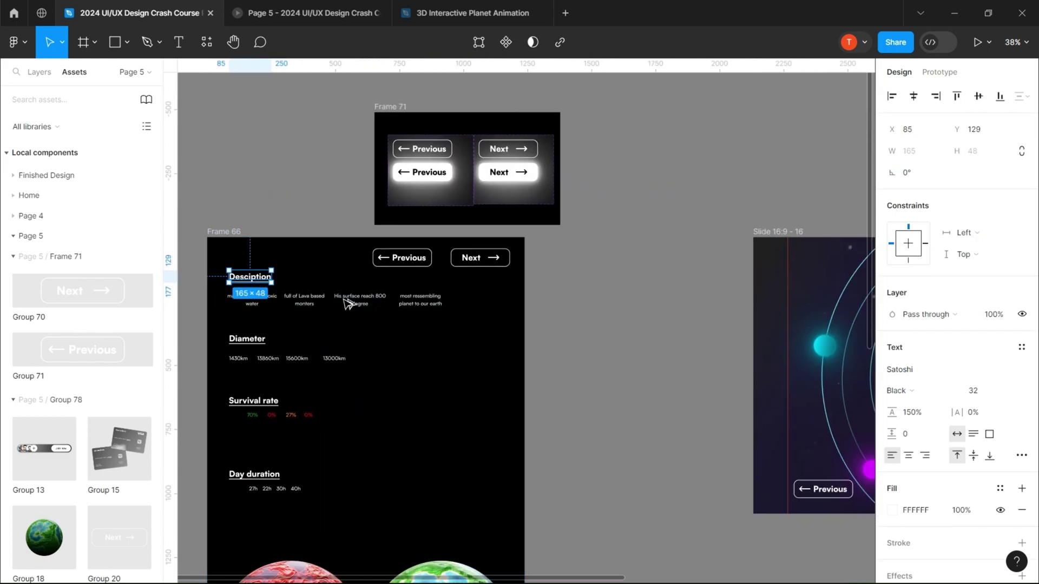
pyautogui.moveTo(257, 279); pyautogui.dragTo(791, 300)
pyautogui.moveTo(261, 339); pyautogui.dragTo(790, 398)
# Step: Copy the Survival rate and Day duration headings from Frame 66 to the right side of the orbit slide
pyautogui.scroll(-3, 703, 352)
pyautogui.scroll(-3, 649, 298)
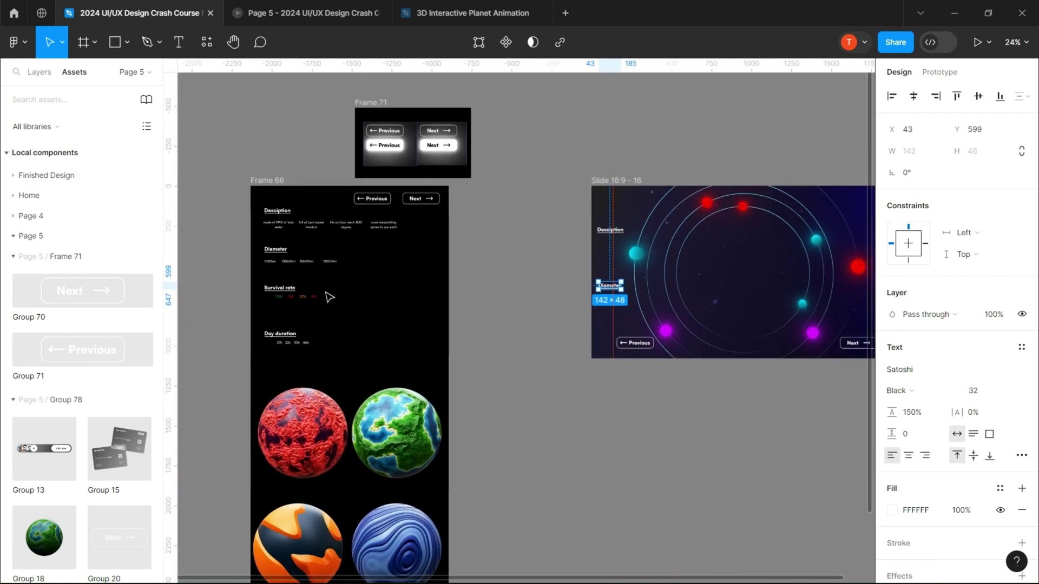
pyautogui.click(38, 75)
pyautogui.moveTo(282, 293); pyautogui.dragTo(800, 238)
pyautogui.moveTo(211, 338); pyautogui.dragTo(807, 309)
pyautogui.moveTo(673, 343); pyautogui.dragTo(675, 354)
pyautogui.scroll(2, 675, 354)
pyautogui.press('Escape')
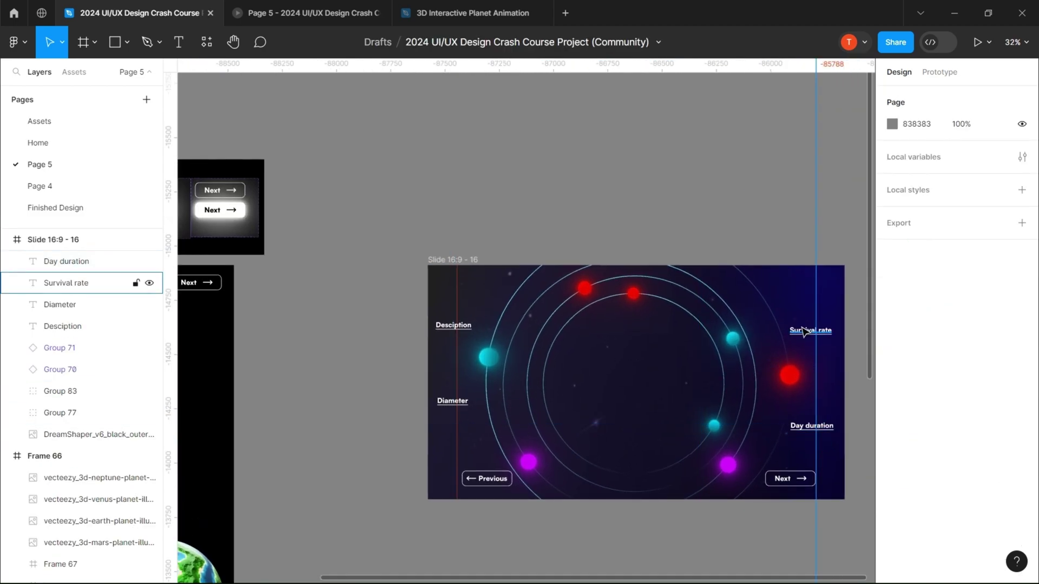
# Step: Align the vertical centres of Desciption with Survival rate, and of Diameter with Day duration
pyautogui.click(66, 283)
pyautogui.keyDown('shift'); pyautogui.click(62, 326); pyautogui.keyUp('shift')
pyautogui.click(983, 97)
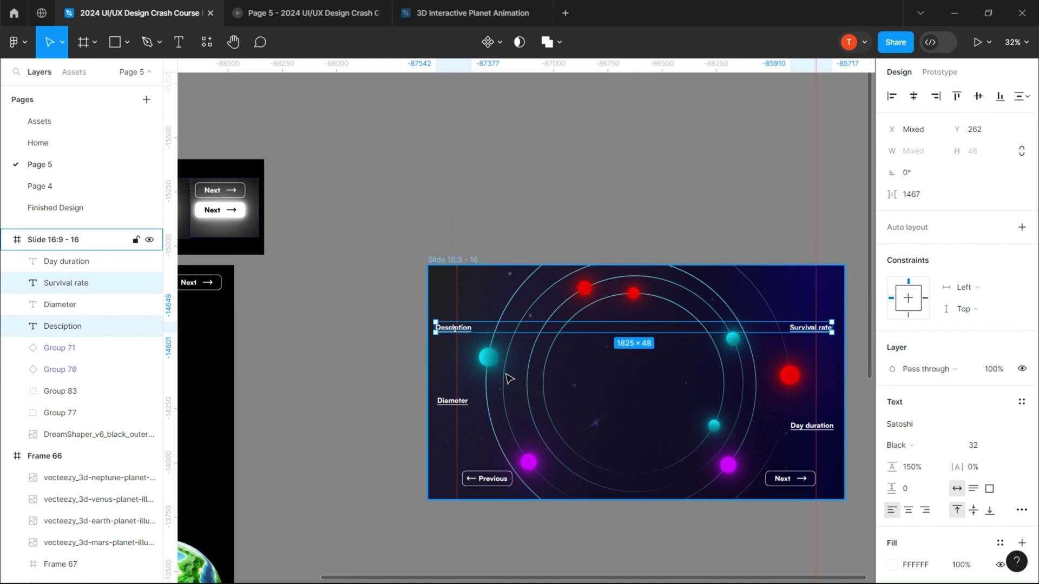
pyautogui.click(446, 404)
pyautogui.keyDown('shift'); pyautogui.click(811, 426); pyautogui.keyUp('shift')
pyautogui.click(978, 95)
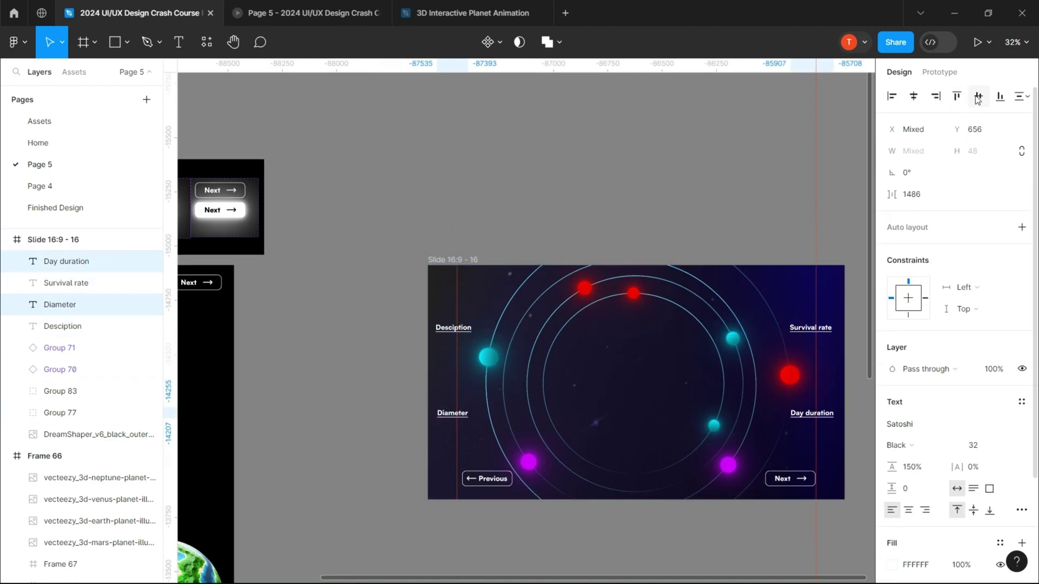
# Step: Align the horizontal centres of Survival rate with Day duration, and of Desciption with Diameter
pyautogui.click(809, 331)
pyautogui.keyDown('shift'); pyautogui.click(813, 415); pyautogui.keyUp('shift')
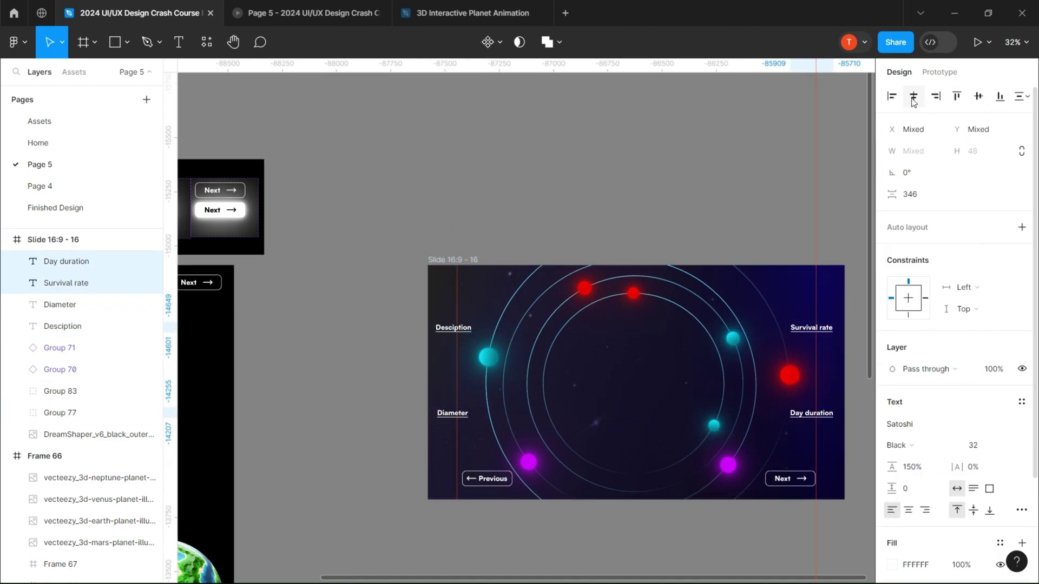
pyautogui.click(451, 329)
pyautogui.keyDown('shift'); pyautogui.click(452, 413); pyautogui.keyUp('shift')
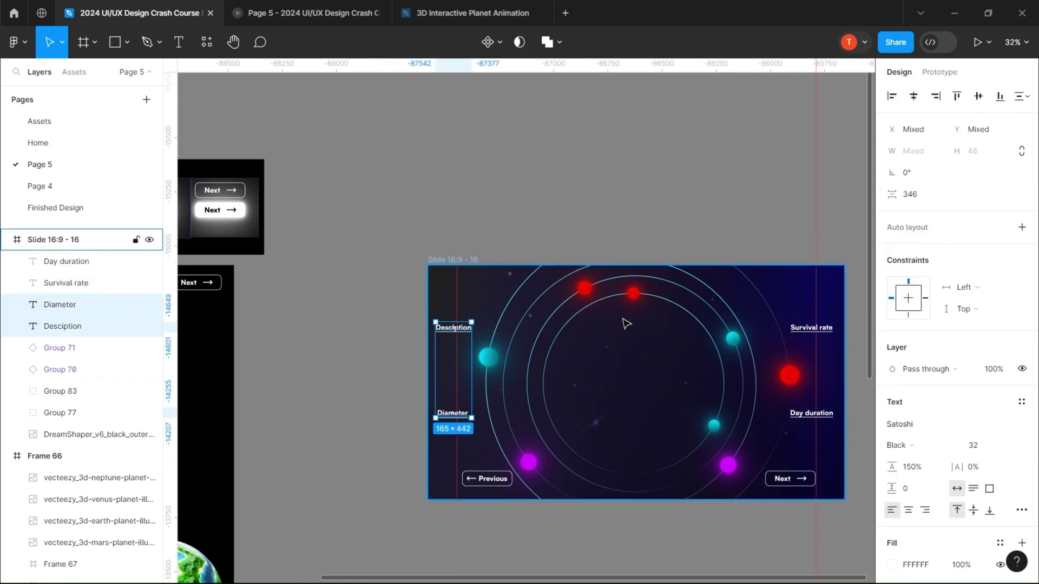
pyautogui.click(913, 101)
pyautogui.click(650, 186)
# Step: Shift the Desciption and Diameter headings slightly right and up, and the Survival rate and Day duration headings slightly right
pyautogui.scroll(3, 568, 266)
pyautogui.moveTo(570, 271); pyautogui.dragTo(589, 143)
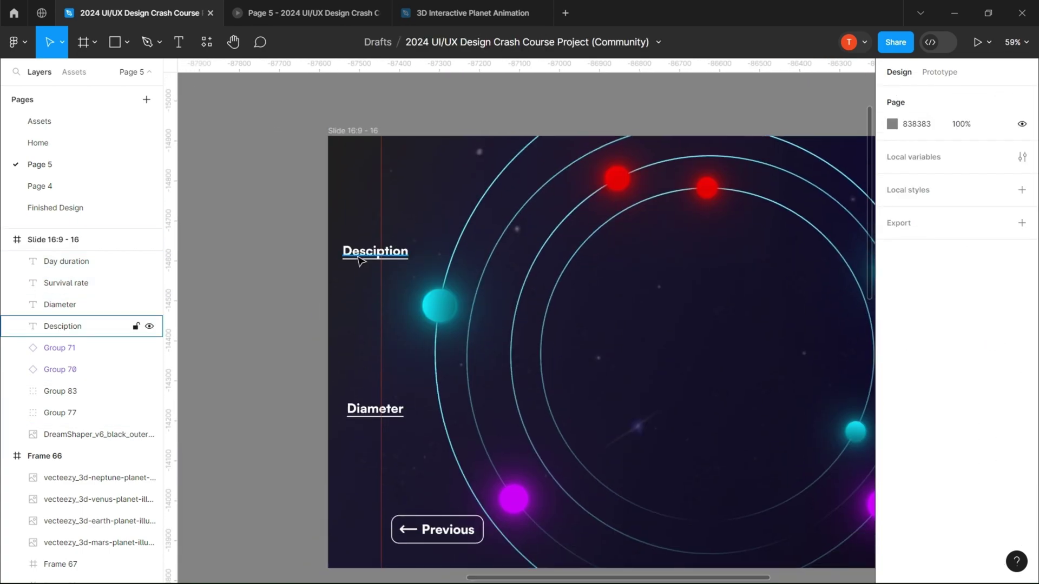
pyautogui.click(361, 257)
pyautogui.keyDown('shift'); pyautogui.click(375, 408); pyautogui.keyUp('shift')
pyautogui.hscroll(6, 487, 320)
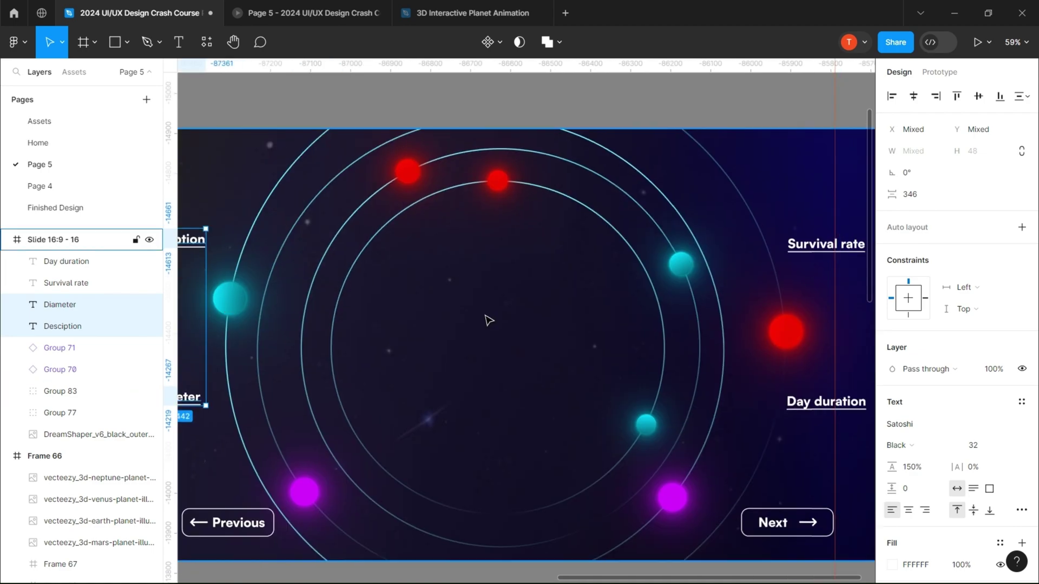
pyautogui.click(719, 254)
pyautogui.keyDown('shift'); pyautogui.click(725, 410); pyautogui.keyUp('shift')
pyautogui.click(799, 394)
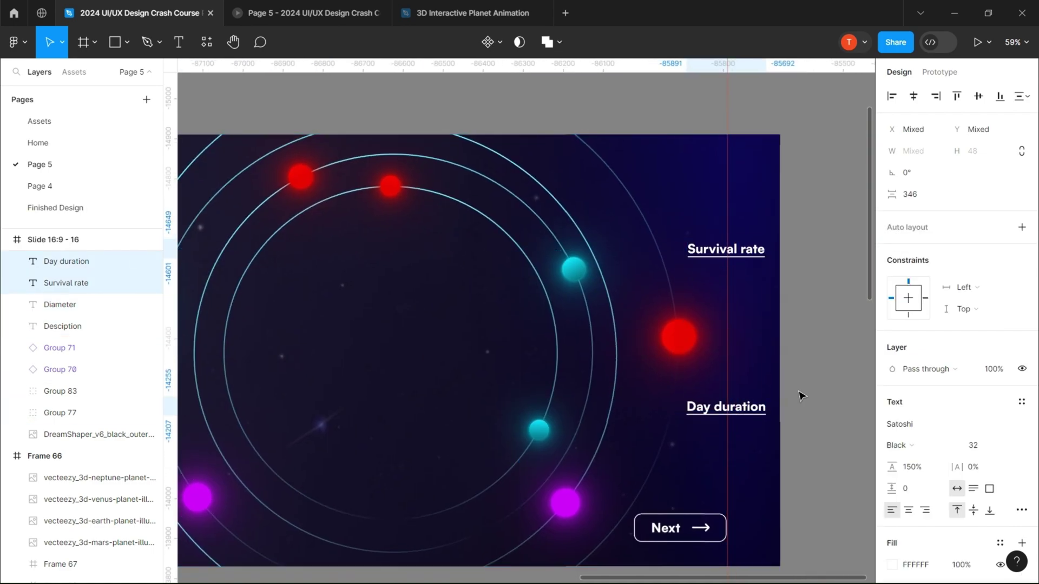
pyautogui.scroll(-4, 803, 325)
pyautogui.hscroll(-4, 469, 290)
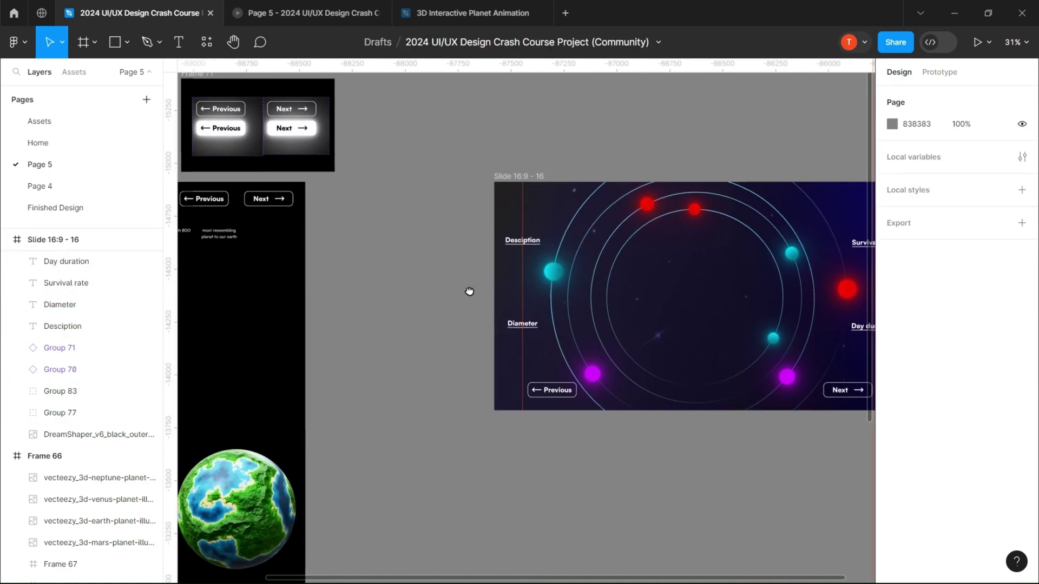
pyautogui.scroll(5, 518, 298)
pyautogui.scroll(2, 518, 297)
pyautogui.moveTo(529, 100); pyautogui.dragTo(519, 238)
pyautogui.click(519, 238)
pyautogui.moveTo(598, 310); pyautogui.dragTo(560, 320)
pyautogui.moveTo(805, 262); pyautogui.dragTo(771, 263)
pyautogui.moveTo(833, 252); pyautogui.dragTo(784, 252)
pyautogui.hotkey('ctrl', 'z')
# Step: Place the description text frame from Frame 66 beneath the slide's Desciption heading, cropped to show only "most ressembling planet to our earth"
pyautogui.scroll(-2, 705, 269)
pyautogui.moveTo(705, 269); pyautogui.dragTo(663, 288)
pyautogui.scroll(-4, 663, 287)
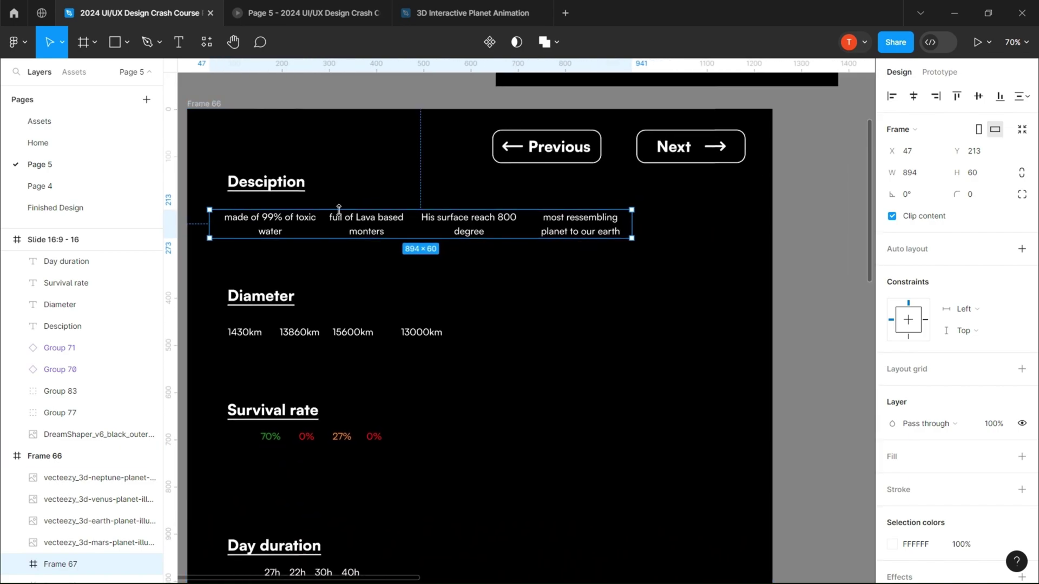
pyautogui.moveTo(356, 222); pyautogui.dragTo(679, 256)
pyautogui.scroll(4, 755, 250)
# Step: Set the vertical spacing between the Desciption heading and its description frame to 10
pyautogui.keyDown('shift'); pyautogui.click(668, 230); pyautogui.keyUp('shift')
pyautogui.click(906, 216)
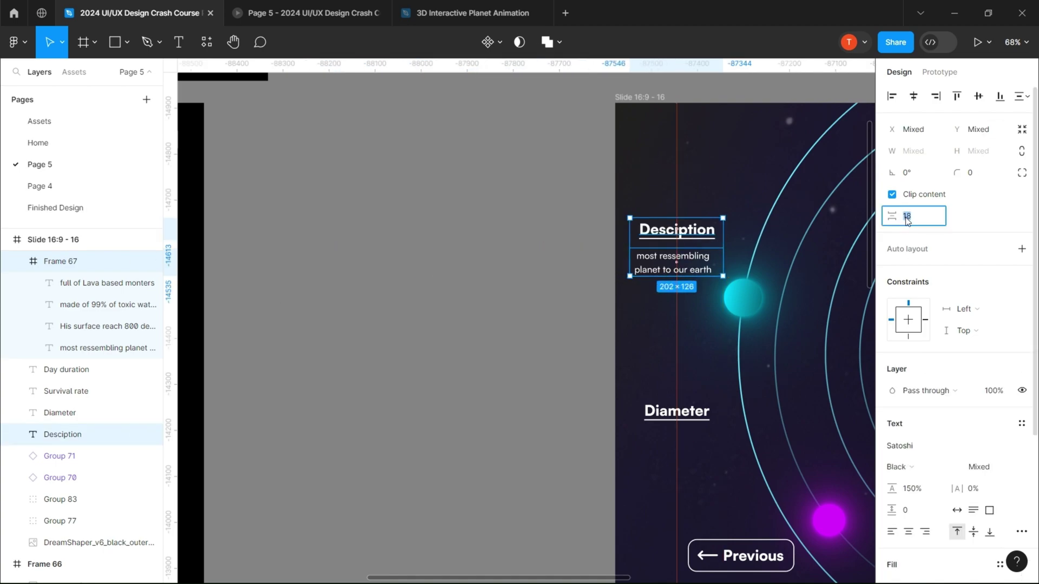
pyautogui.write('8')
pyautogui.press('Return')
pyautogui.click(671, 323)
# Step: Copy the diameter values frame from Frame 66 to the slide and nest it inside Slide 16:9 - 16
pyautogui.scroll(-4, 663, 257)
pyautogui.click(265, 279)
pyautogui.moveTo(265, 280); pyautogui.dragTo(712, 342)
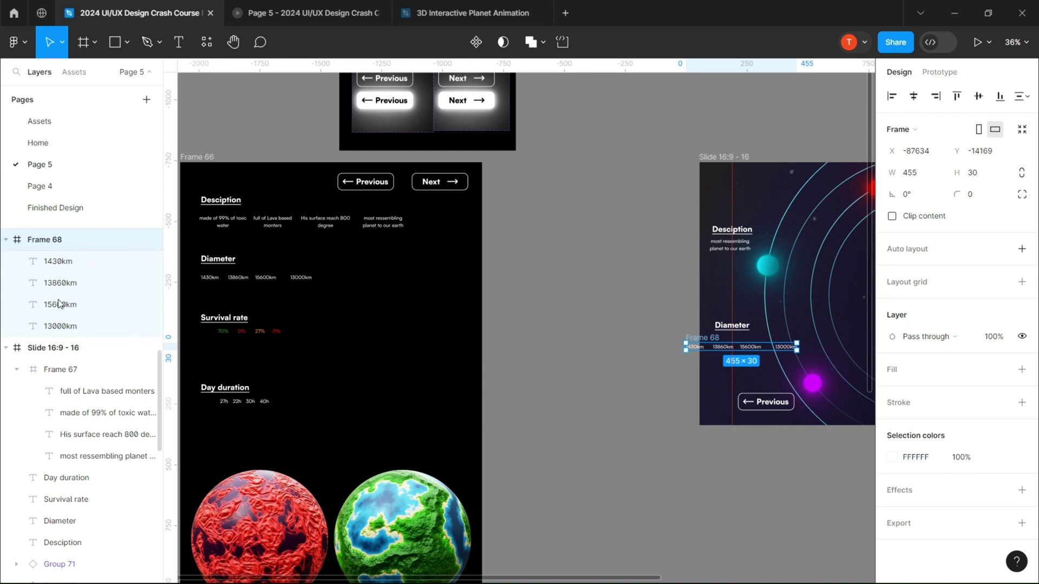
pyautogui.moveTo(59, 304); pyautogui.dragTo(60, 356)
# Step: Position the diameter values frame beneath the slide's Diameter heading, cropped and clipped to show only 13000km
pyautogui.scroll(3, 777, 351)
pyautogui.moveTo(777, 351); pyautogui.dragTo(603, 331)
pyautogui.scroll(3, 590, 246)
pyautogui.moveTo(590, 246); pyautogui.dragTo(612, 297)
pyautogui.moveTo(619, 463); pyautogui.dragTo(442, 437)
pyautogui.moveTo(442, 437); pyautogui.dragTo(523, 424)
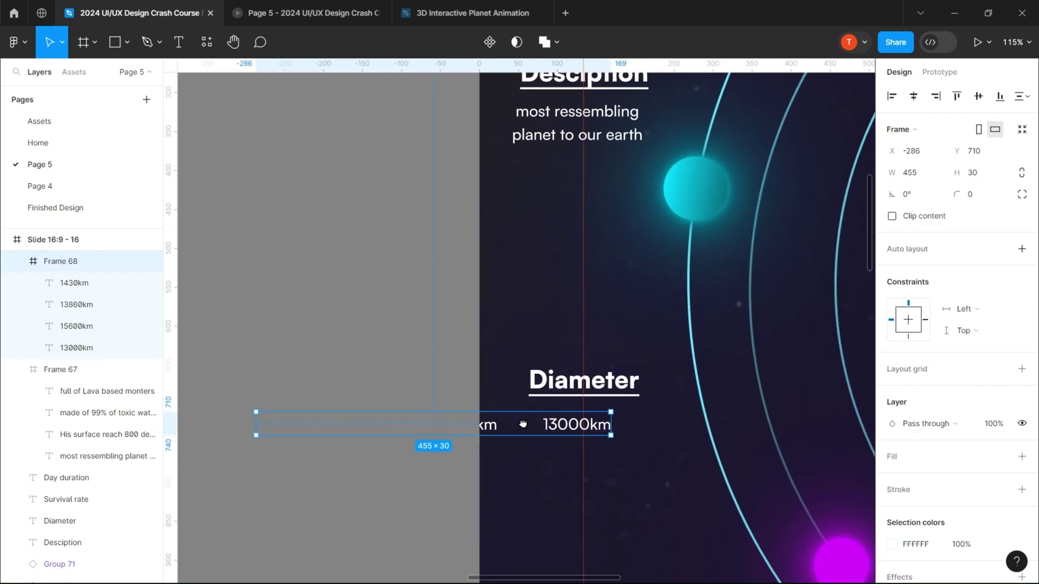
pyautogui.moveTo(256, 424); pyautogui.dragTo(417, 424)
pyautogui.click(892, 216)
pyautogui.moveTo(574, 424); pyautogui.dragTo(584, 424)
pyautogui.keyDown('shift'); pyautogui.click(584, 380); pyautogui.keyUp('shift')
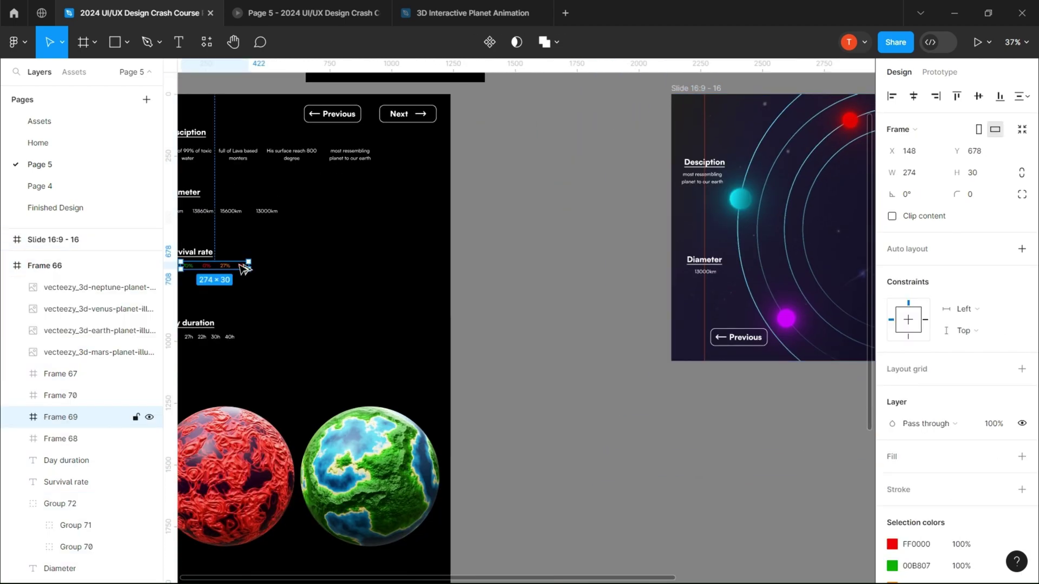
# Step: Place a copy of the survival rate values frame beneath the slide's Survival rate heading, cropped to show only 70%
pyautogui.scroll(5, 599, 308)
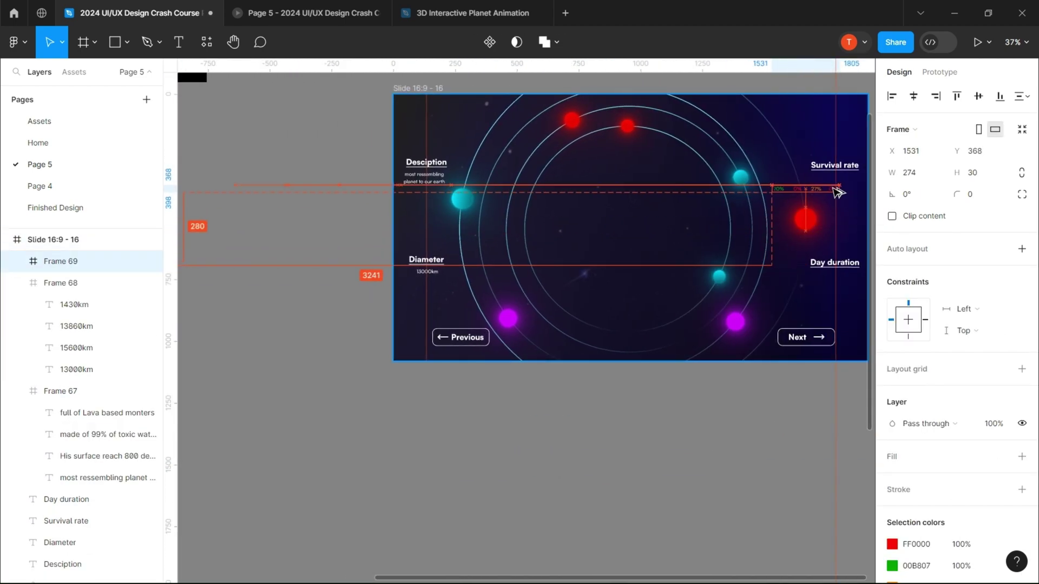
pyautogui.scroll(2, 596, 304)
pyautogui.moveTo(391, 243); pyautogui.dragTo(658, 210)
pyautogui.scroll(-2, 377, 243)
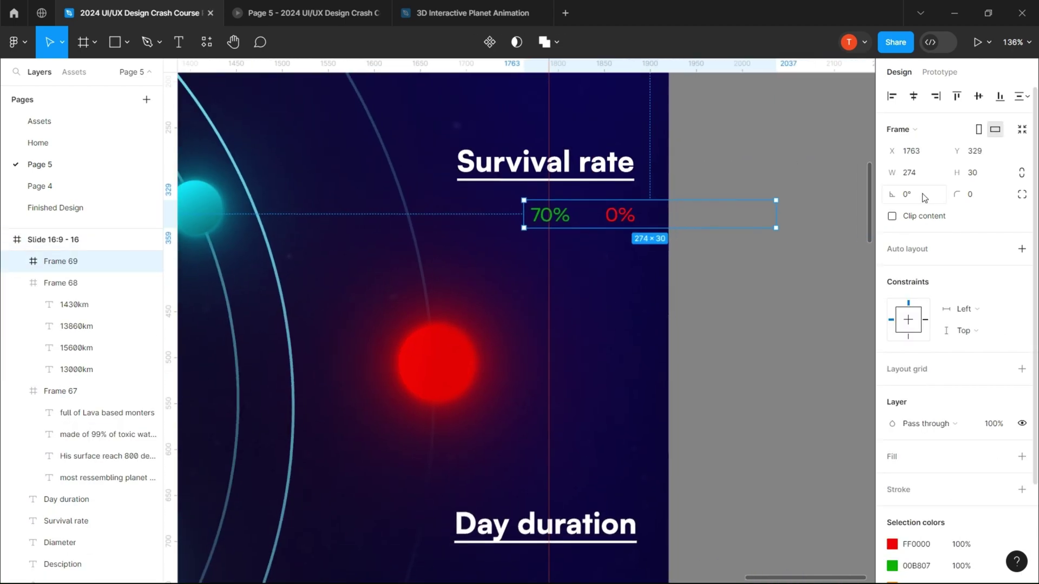
pyautogui.moveTo(776, 217); pyautogui.dragTo(574, 219)
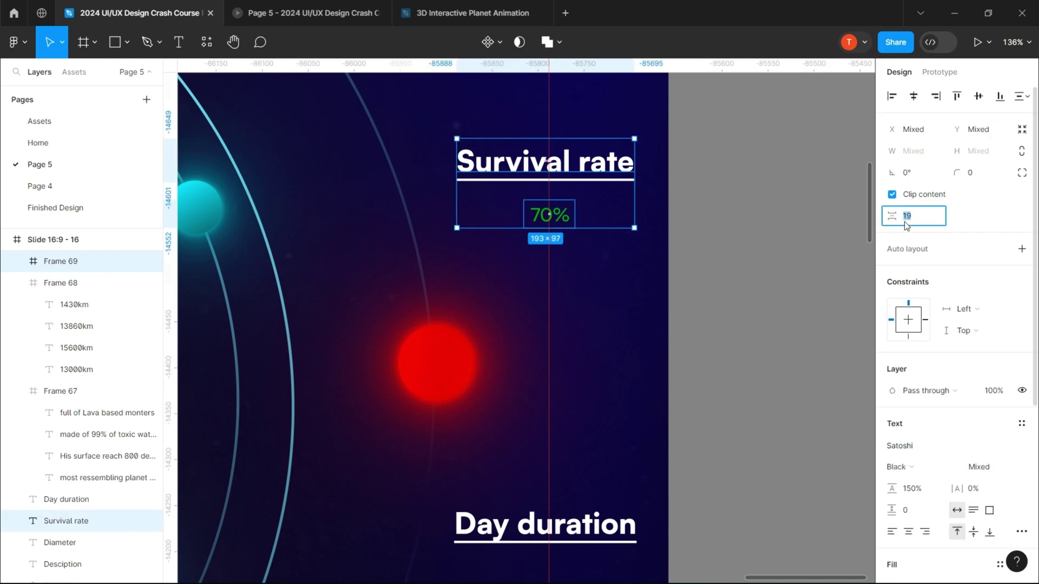
# Step: Place a copy of the day duration values frame beneath the slide's Day duration heading, cropped to show only 27h
pyautogui.scroll(-10, 702, 235)
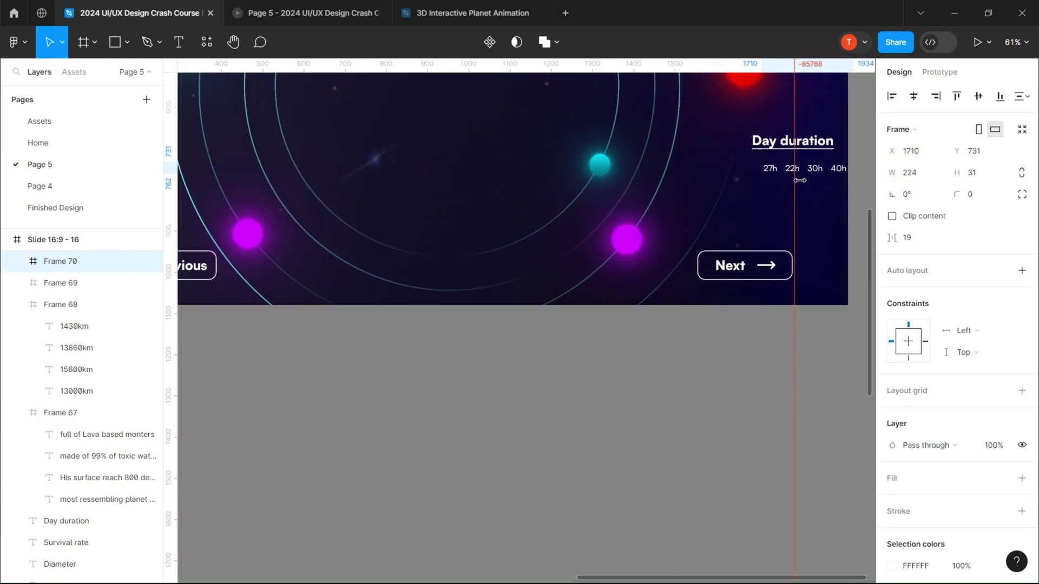
pyautogui.scroll(5, 525, 216)
pyautogui.click(909, 216)
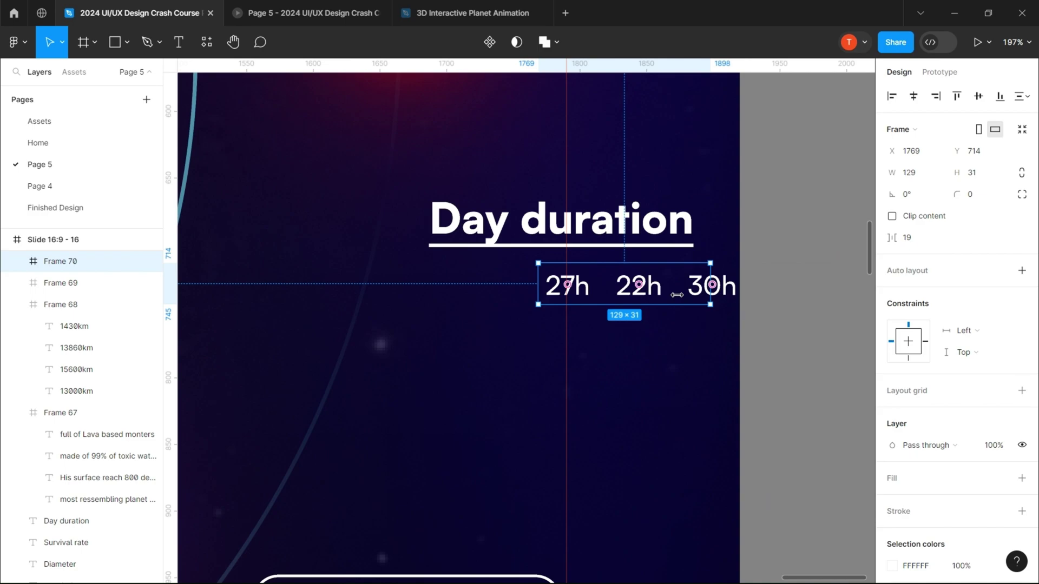
pyautogui.scroll(-2, 774, 304)
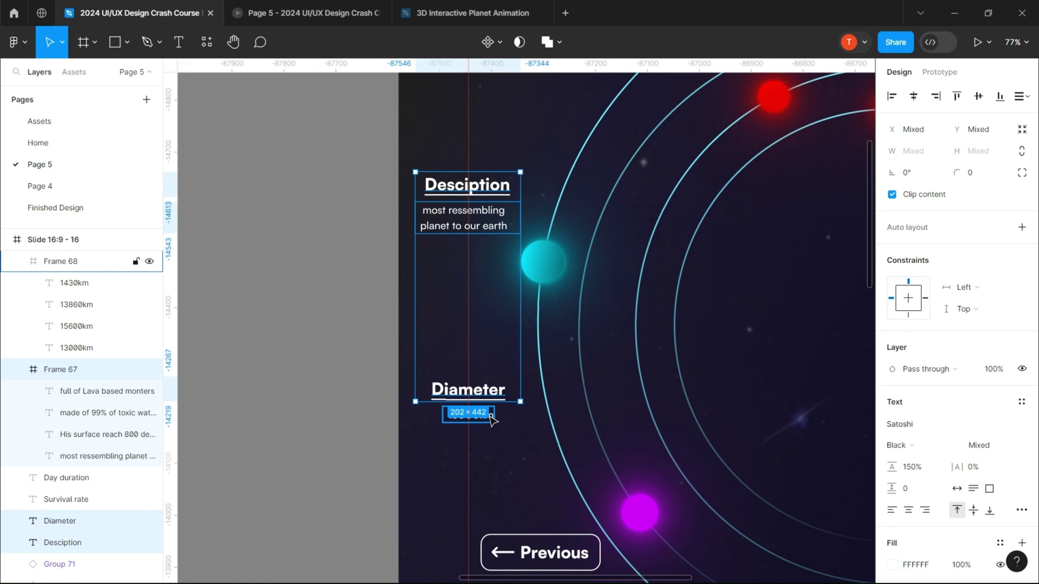
# Step: Group each of the slide's four headings with its value frame, and hide the rulers
pyautogui.click(315, 322)
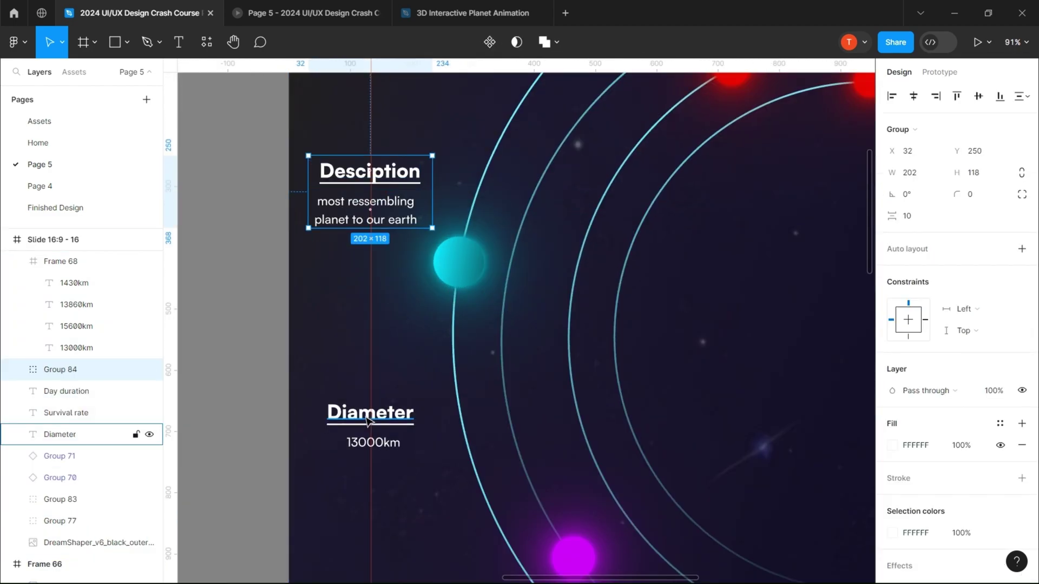
pyautogui.click(367, 422)
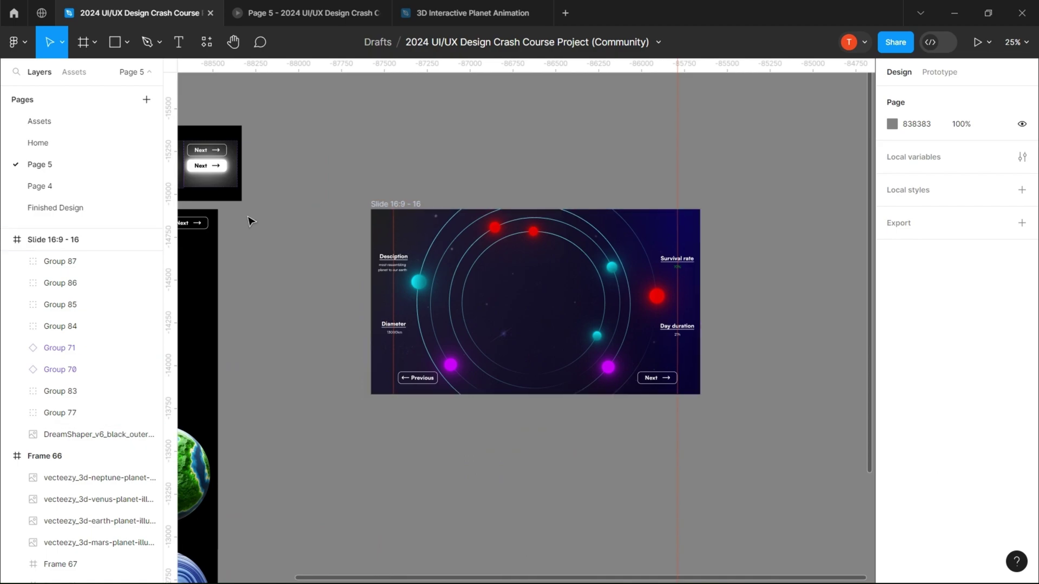
pyautogui.hotkey('shift', 'r')
# Step: Move the earth planet image from Frame 66 to the exact centre of the slide, scaled to 1088 × 1088
pyautogui.click(435, 195)
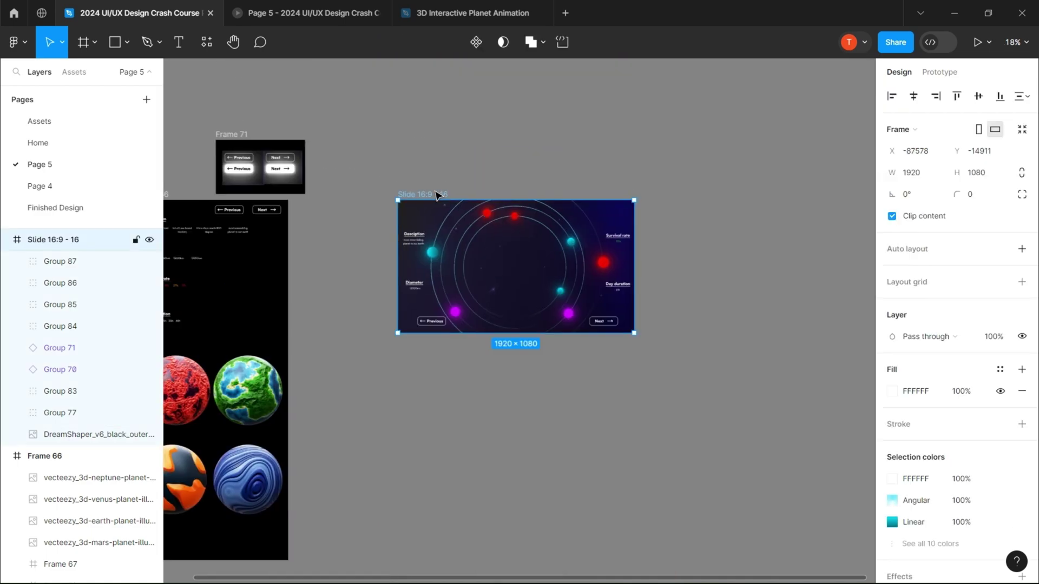
pyautogui.scroll(-3, 443, 196)
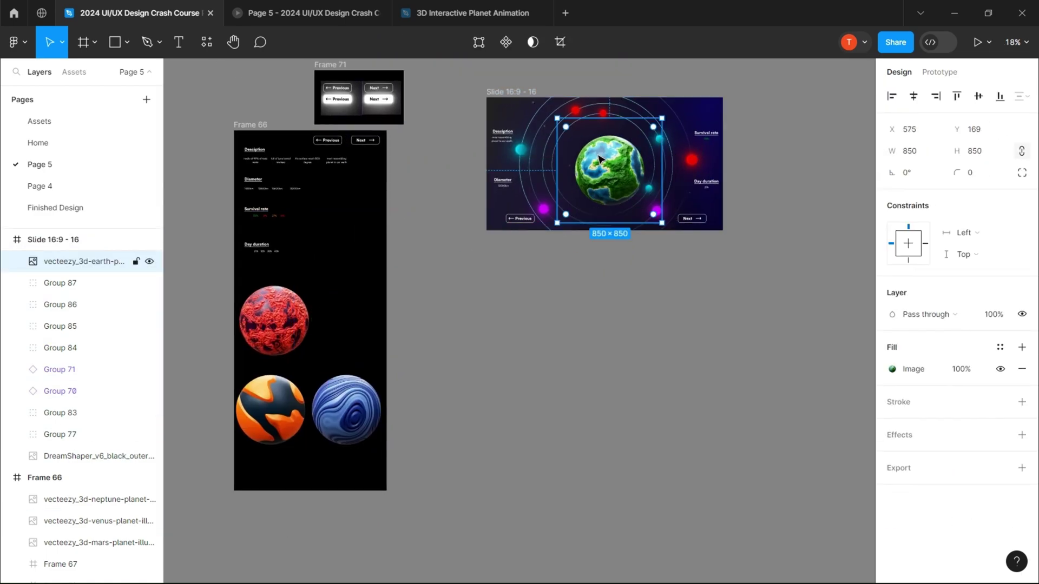
pyautogui.scroll(5, 742, 491)
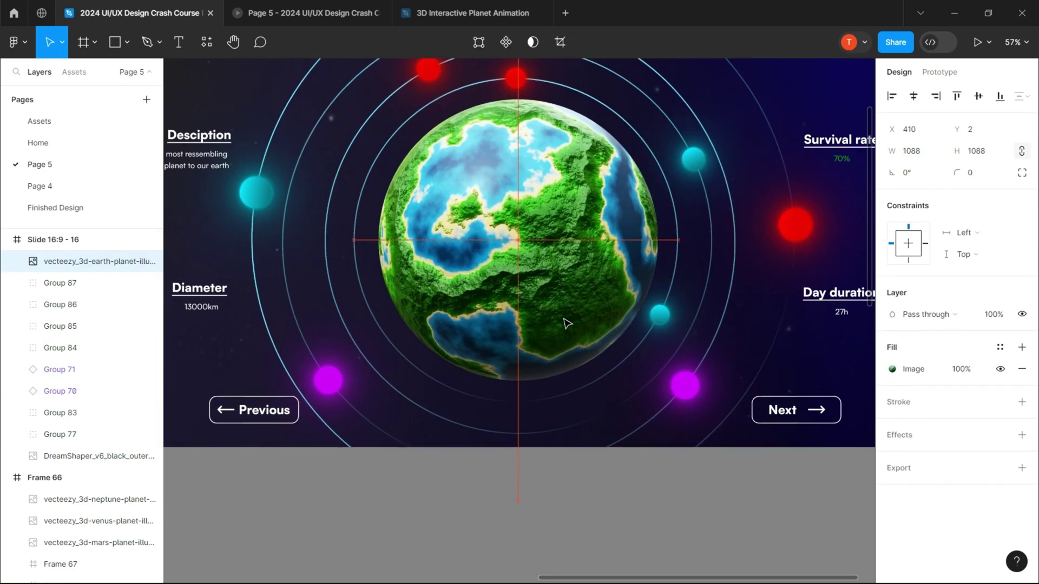
pyautogui.click(979, 97)
pyautogui.click(913, 96)
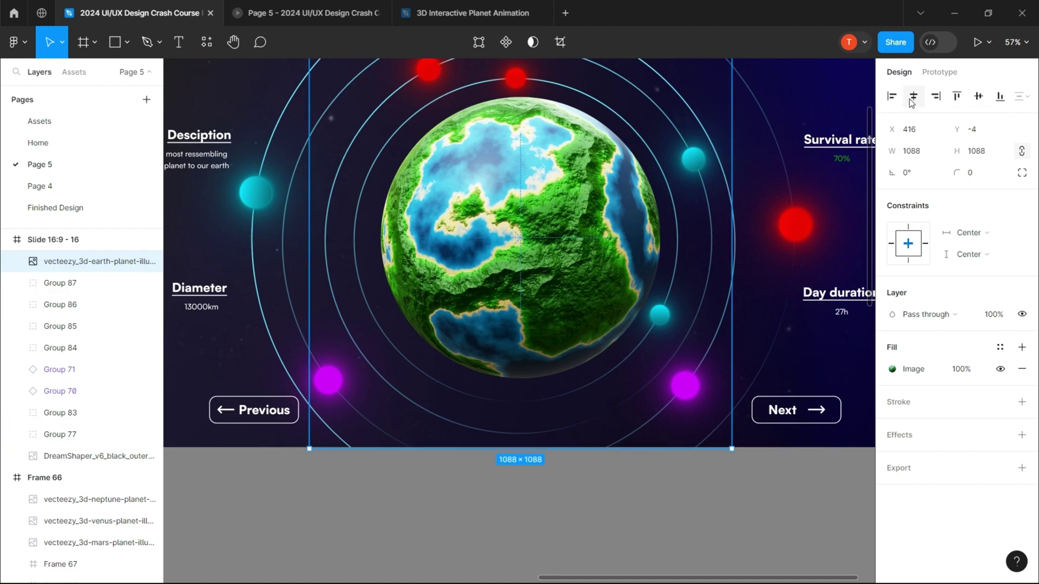
# Step: Add a drop shadow to the earth planet in dark green 1B7400 at 100% opacity
pyautogui.click(1022, 435)
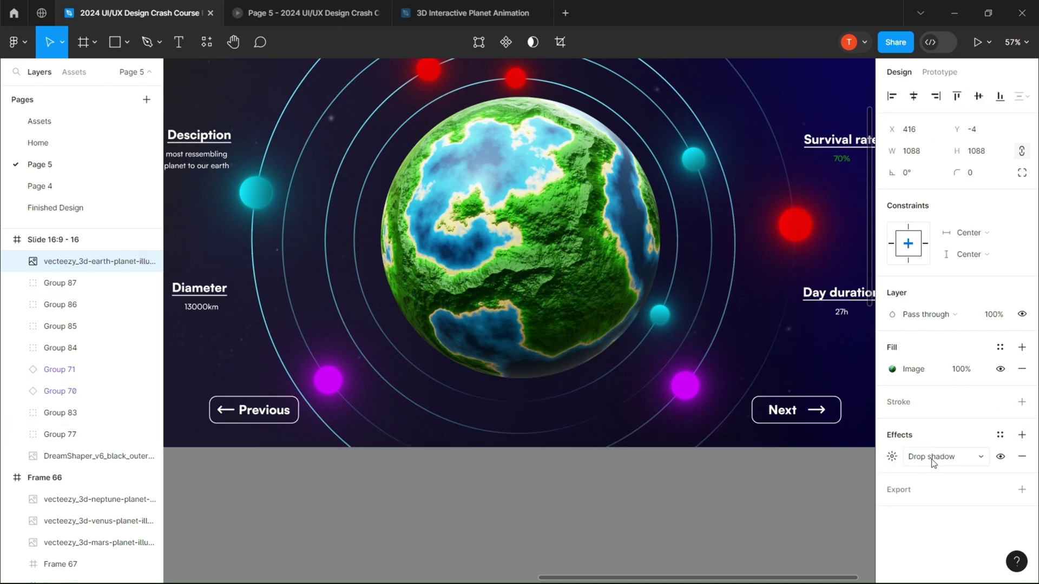
pyautogui.click(893, 457)
pyautogui.click(730, 524)
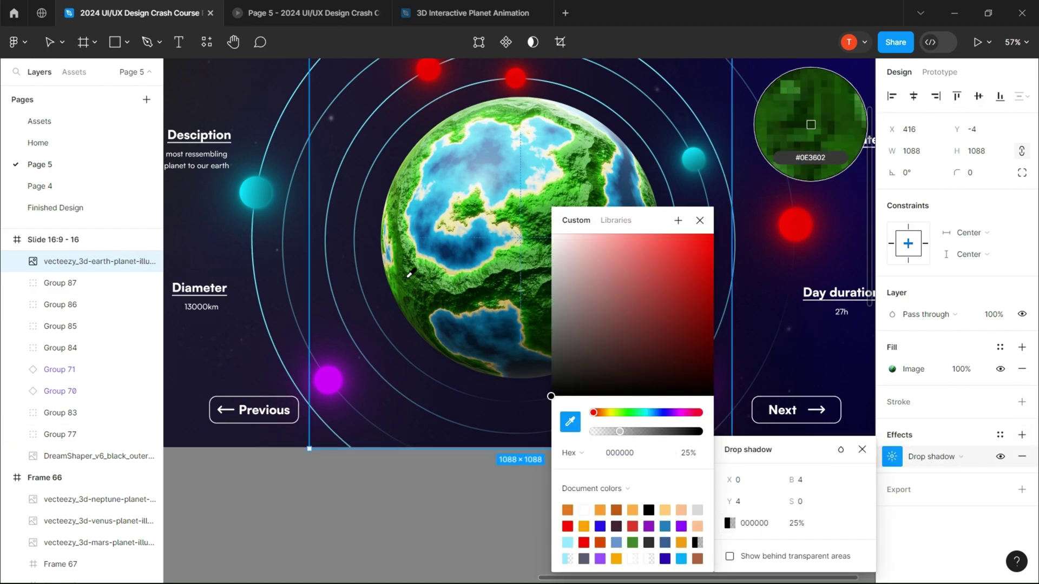
pyautogui.click(624, 413)
pyautogui.click(685, 337)
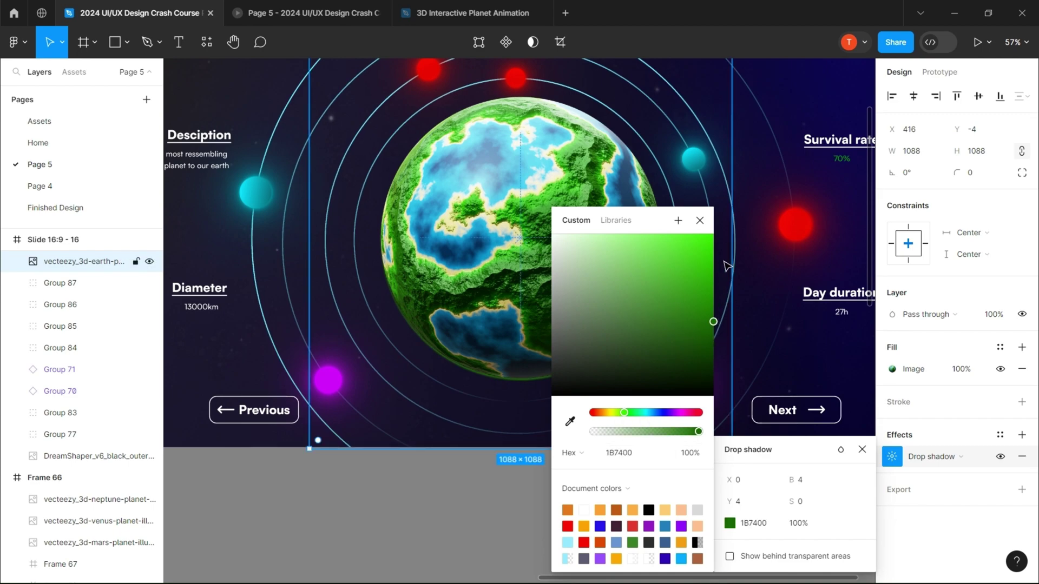
# Step: Set the earth's drop shadow to X offset -55, blur 250 and 80% opacity
pyautogui.click(766, 501)
pyautogui.click(830, 463)
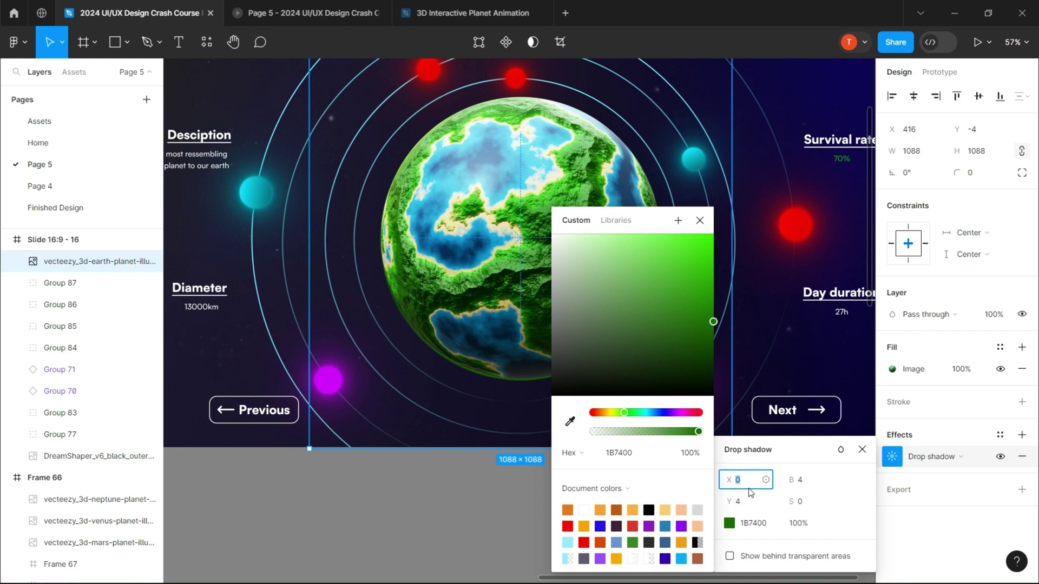
pyautogui.click(809, 480)
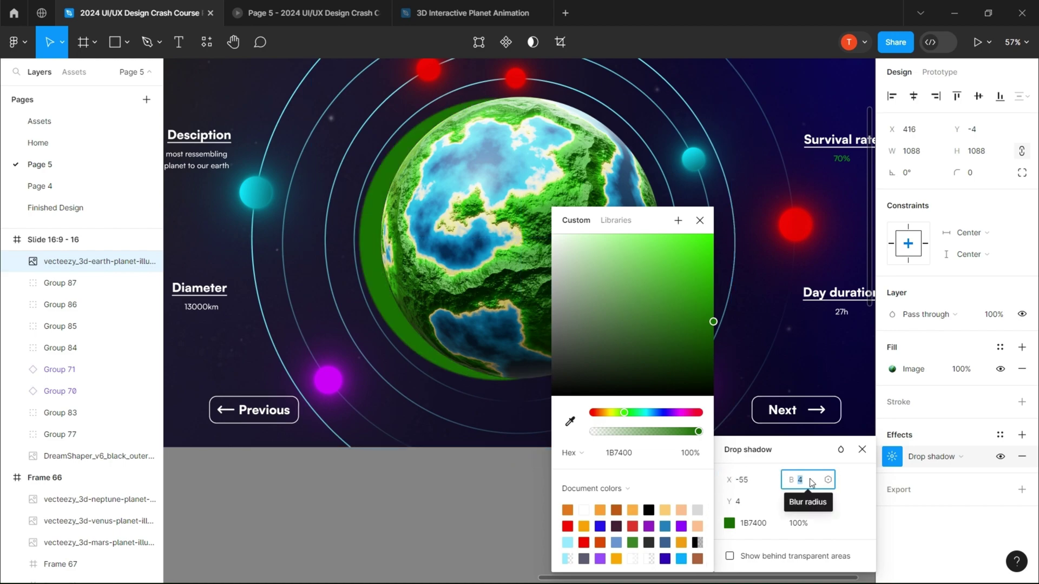
pyautogui.write('22')
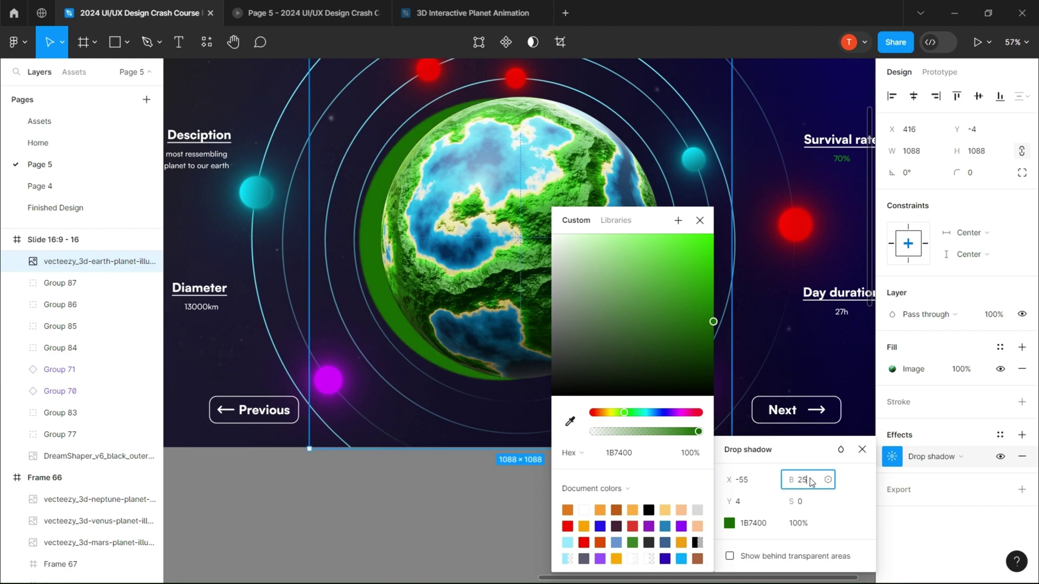
pyautogui.click(760, 503)
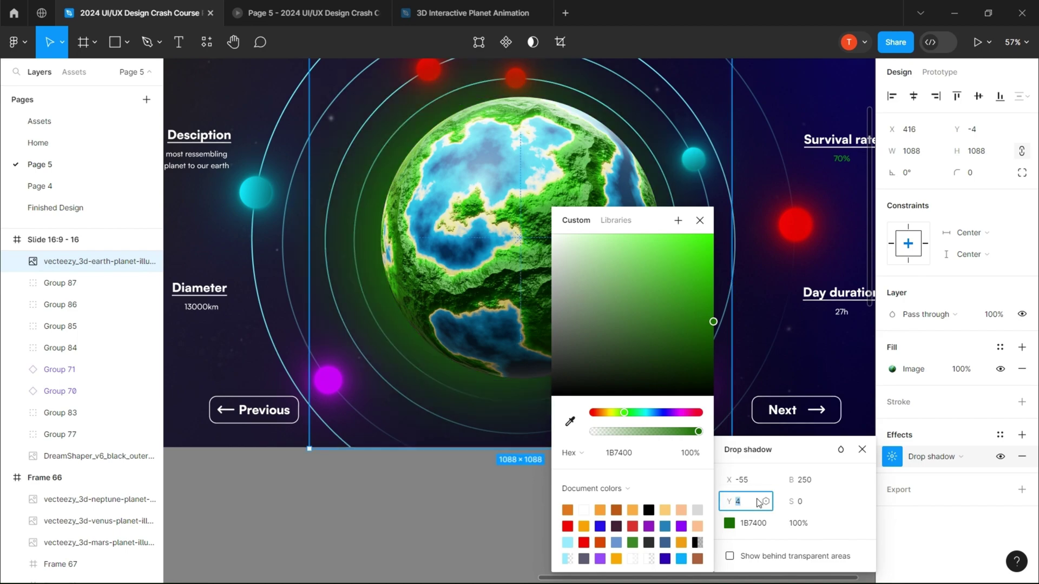
pyautogui.click(699, 221)
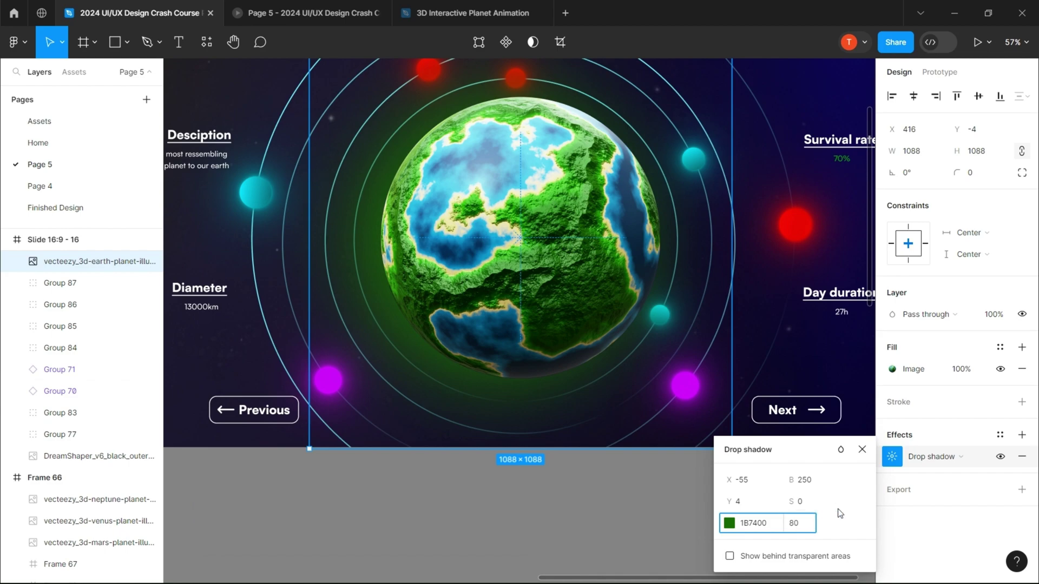
pyautogui.click(862, 449)
# Step: Duplicate the earth slide once above and once below the original, leaving a gap of 220
pyautogui.scroll(-5, 756, 506)
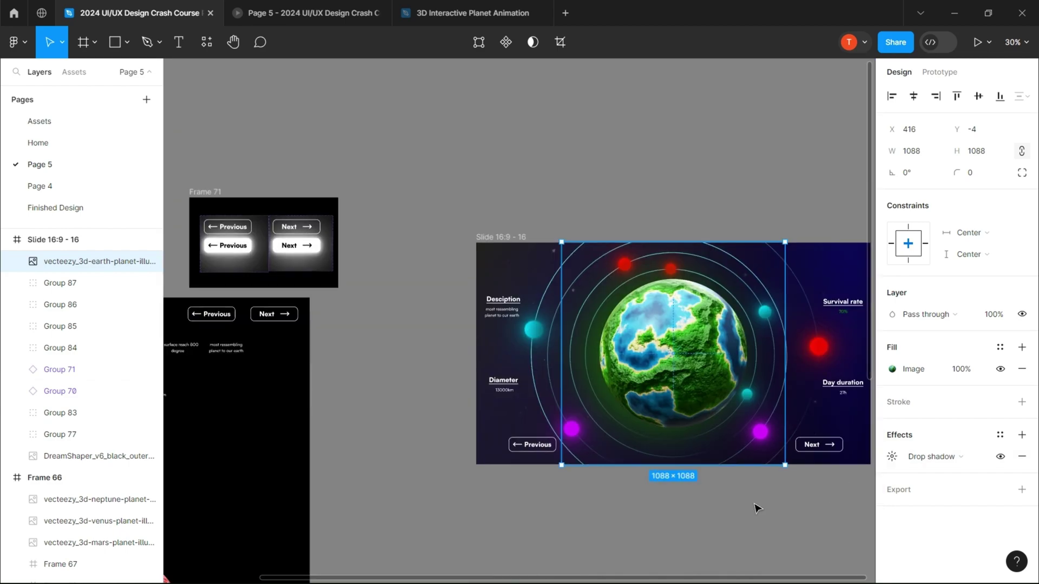
pyautogui.click(650, 492)
pyautogui.moveTo(648, 488); pyautogui.dragTo(613, 388)
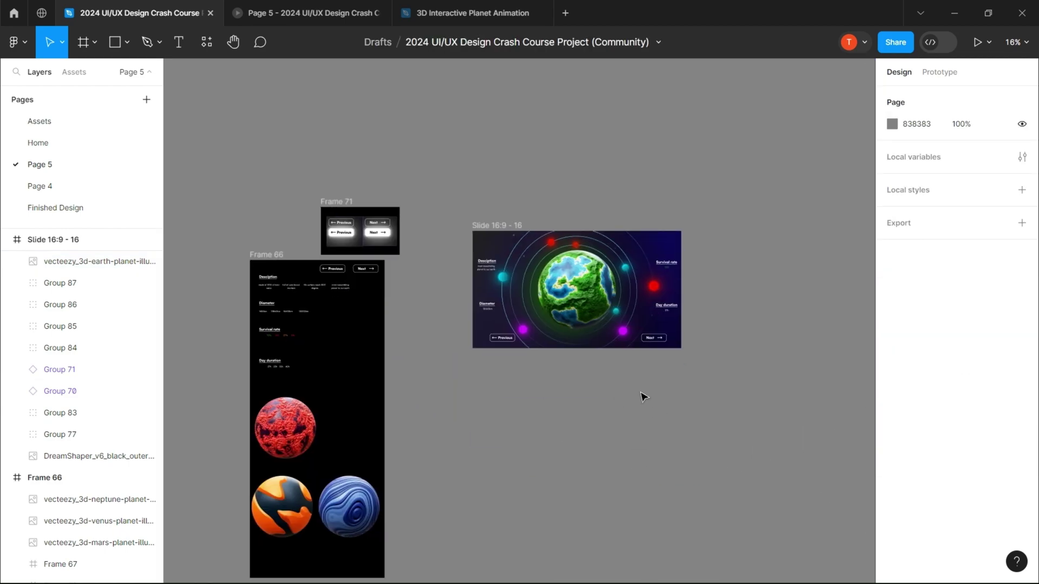
pyautogui.click(512, 226)
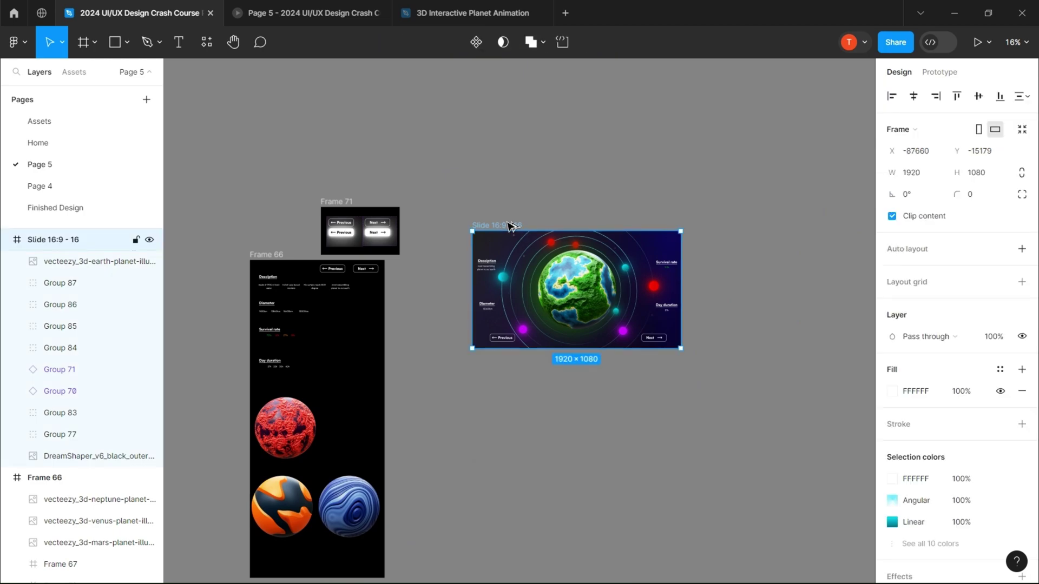
pyautogui.moveTo(502, 230); pyautogui.dragTo(503, 89)
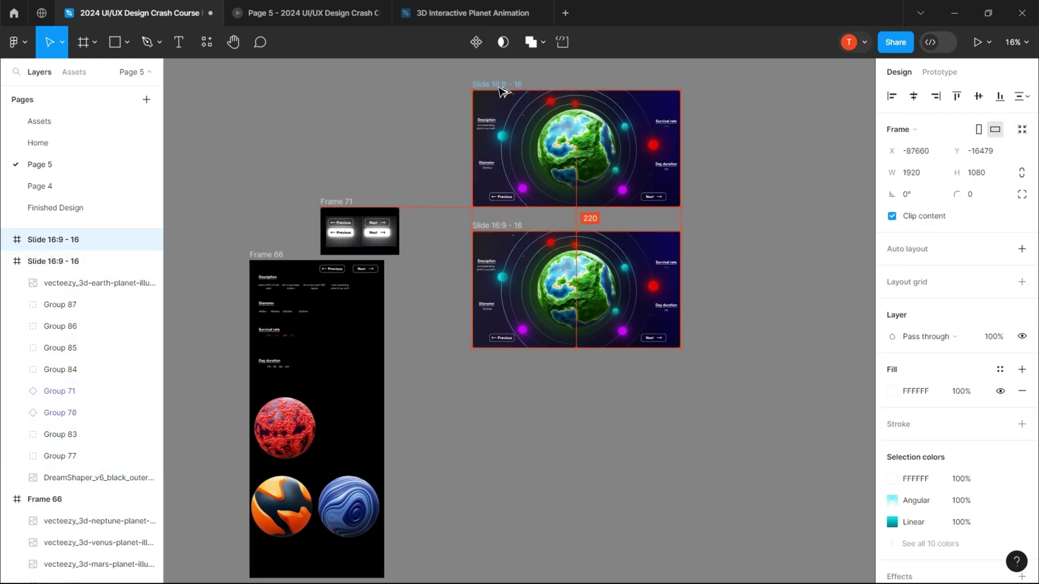
pyautogui.moveTo(496, 231); pyautogui.dragTo(492, 371)
# Step: Replace the planet's image fill on the lower duplicate, Slide 16:9 - 18, with vecteezy_3d-mars-planet-illustration_10833585
pyautogui.scroll(3, 543, 417)
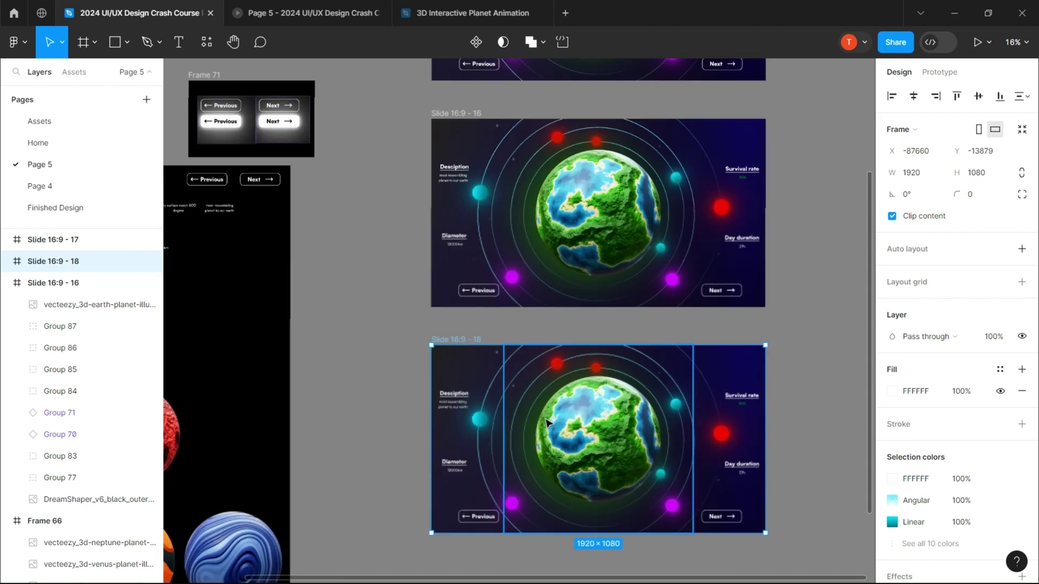
pyautogui.scroll(-1, 594, 374)
pyautogui.doubleClick(596, 372)
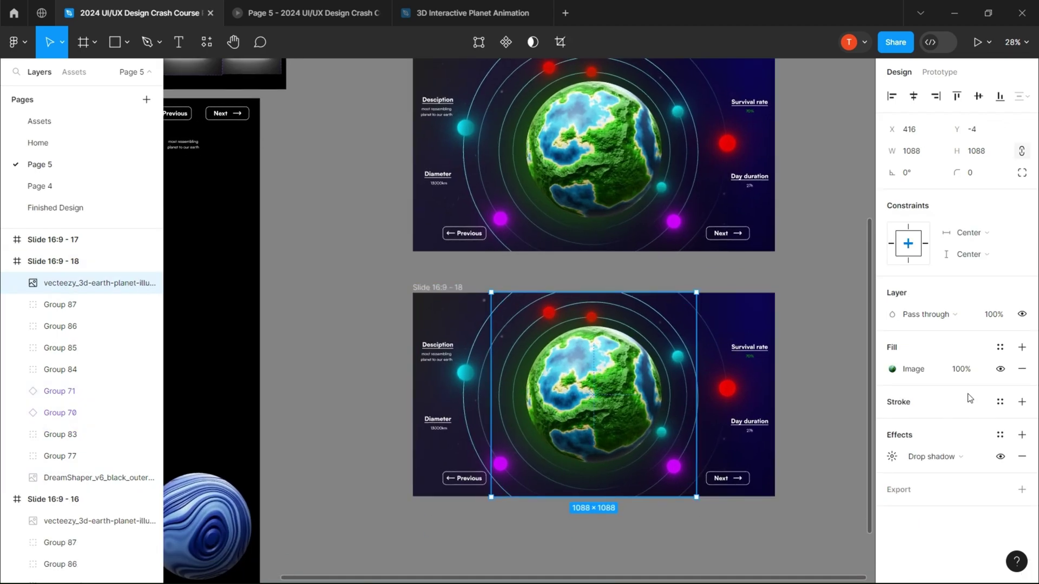
pyautogui.click(913, 370)
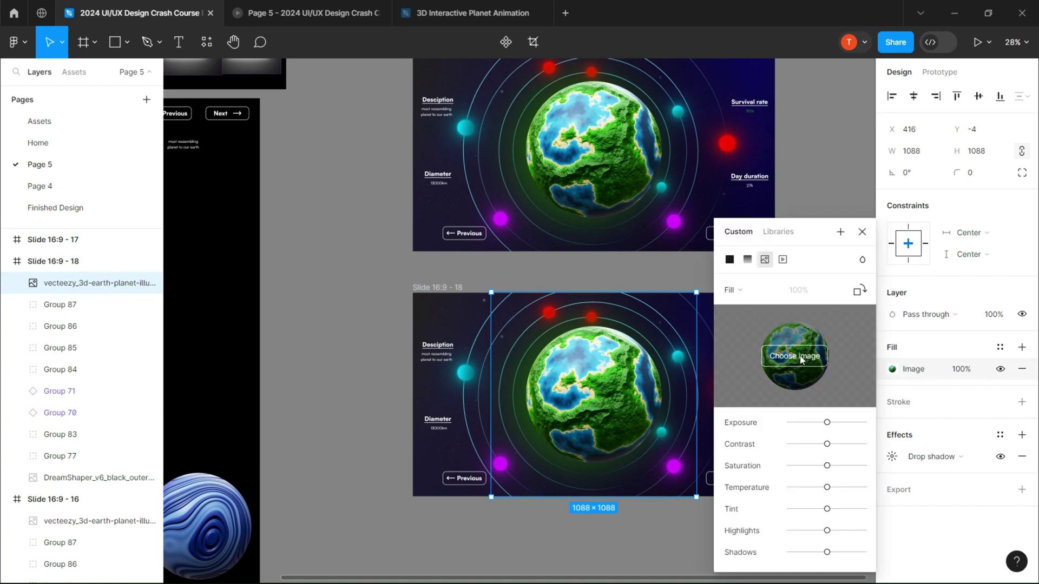
pyautogui.click(794, 356)
pyautogui.click(235, 113)
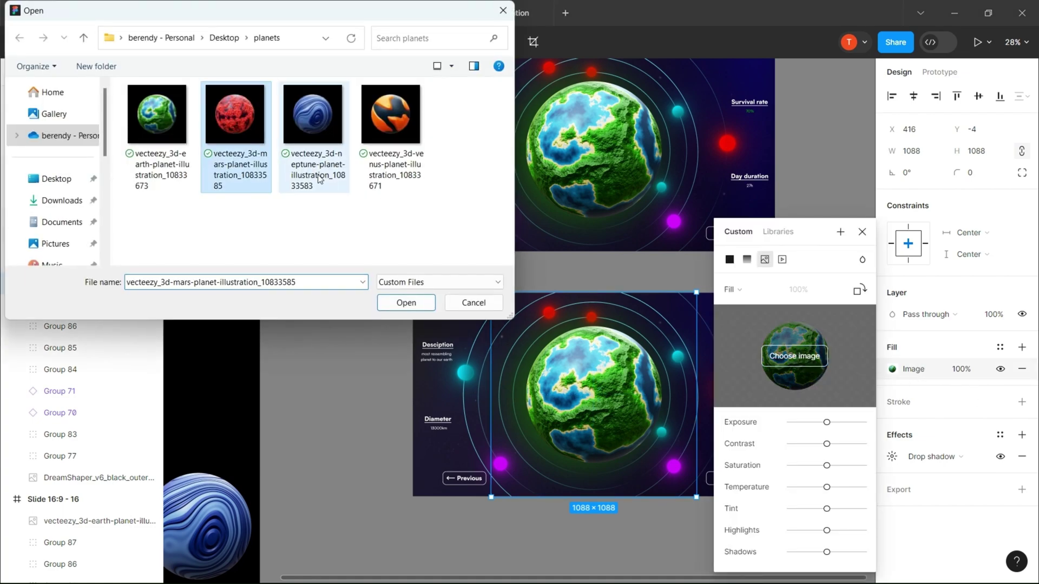
pyautogui.click(406, 302)
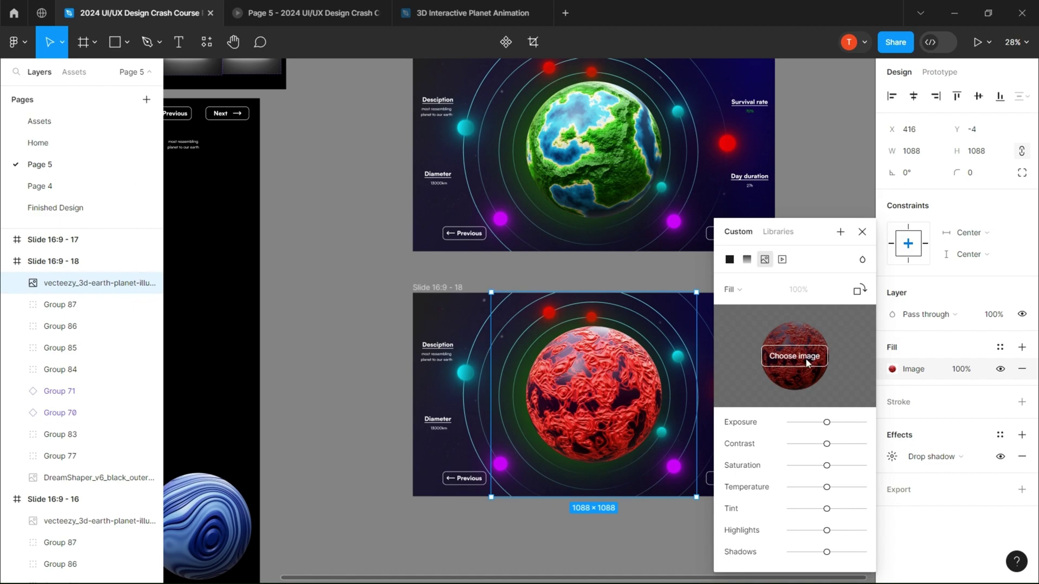
# Step: Change the mars planet's drop shadow colour to dark red 740700
pyautogui.click(893, 458)
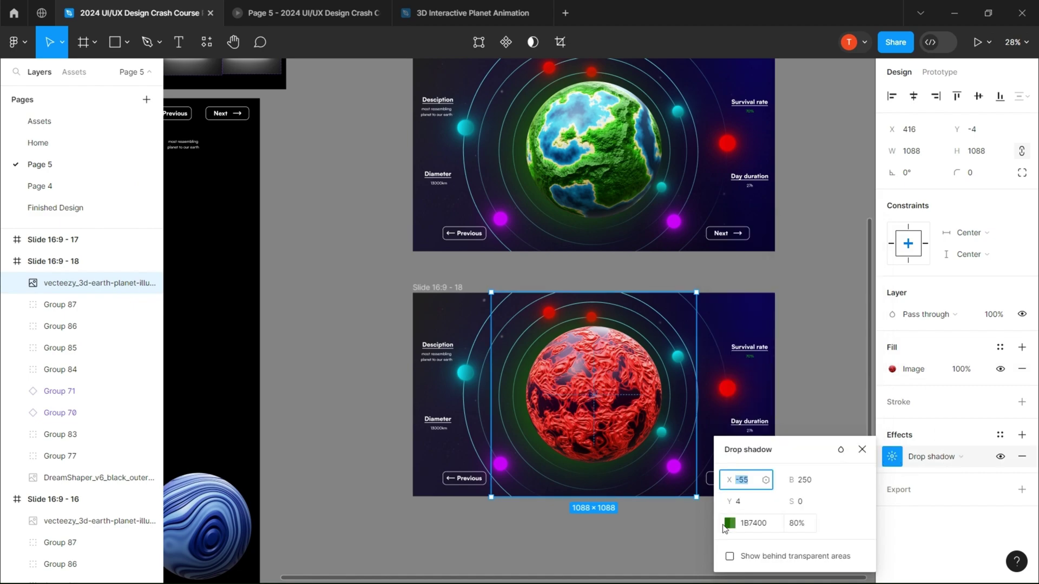
pyautogui.click(729, 523)
pyautogui.moveTo(631, 415); pyautogui.dragTo(595, 421)
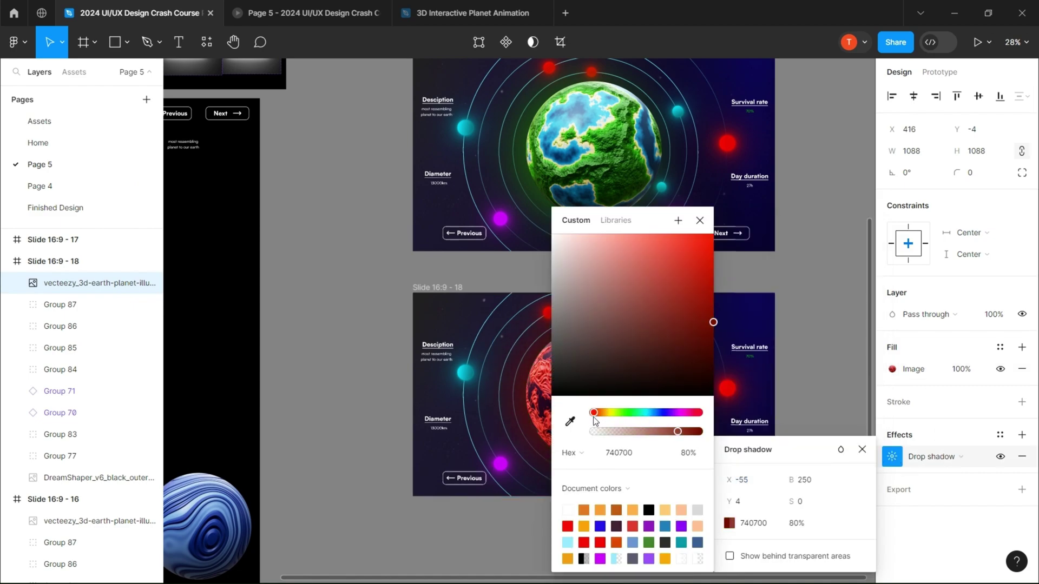
# Step: Rotate the orbit ring Group 83 on the mars slide by a negative angle
pyautogui.click(699, 225)
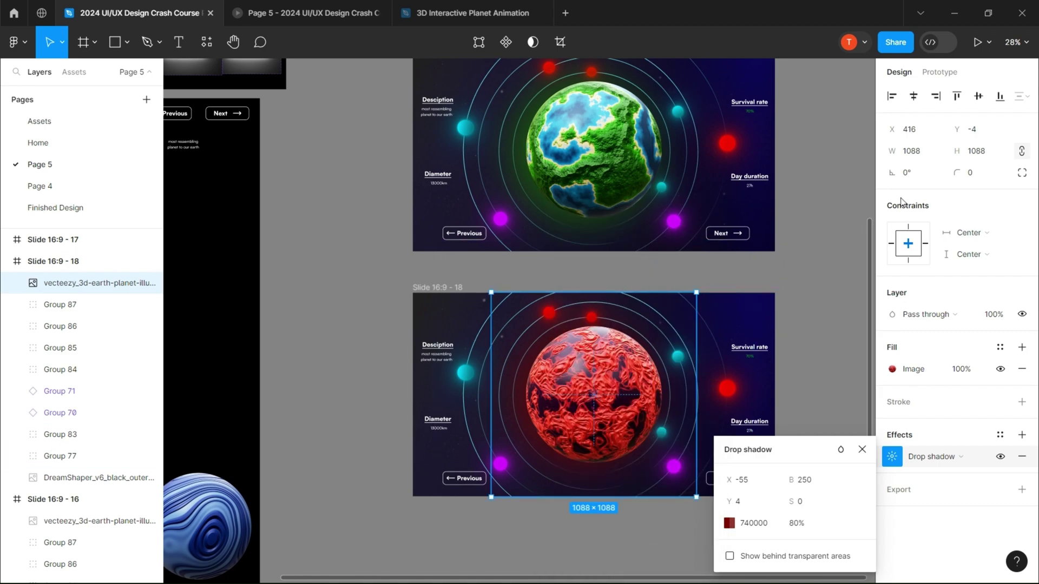
pyautogui.click(857, 405)
pyautogui.click(482, 339)
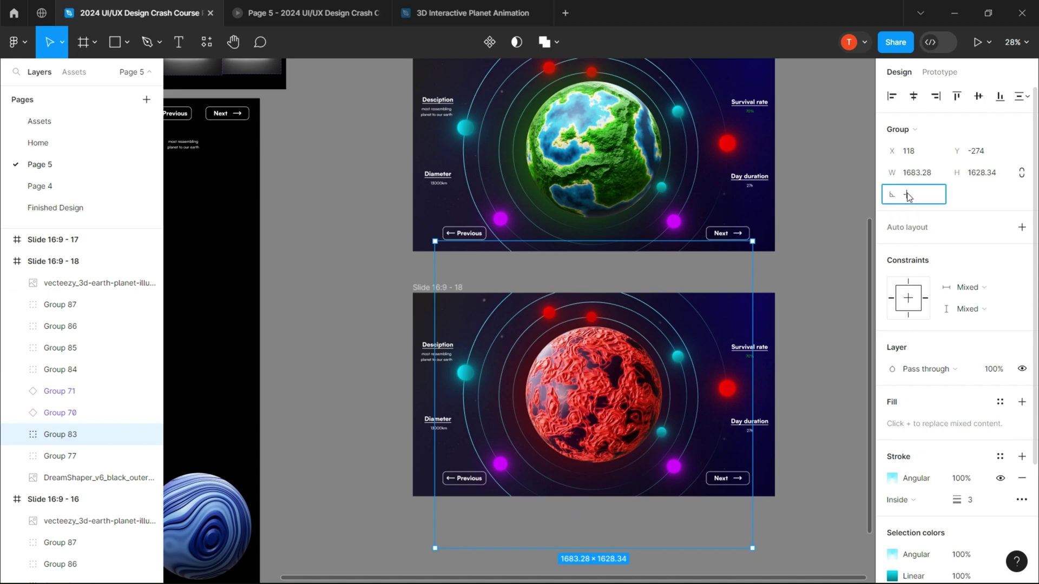
pyautogui.click(846, 309)
# Step: Reposition the text layers in the mars slide's description frame so it displays "His surface reach 800 degree"
pyautogui.scroll(3, 446, 362)
pyautogui.moveTo(446, 362); pyautogui.dragTo(579, 249)
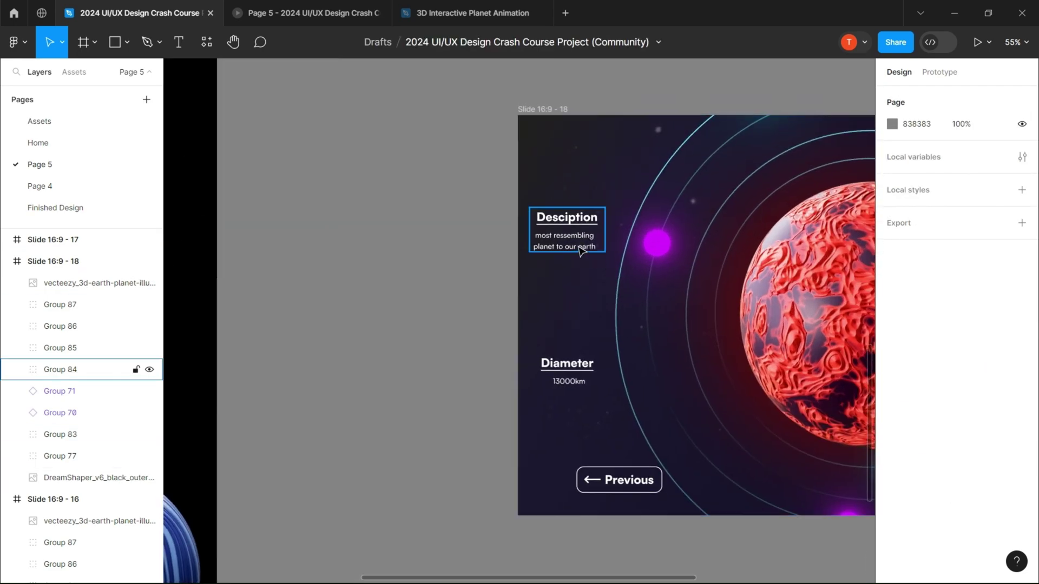
pyautogui.scroll(2, 579, 248)
pyautogui.doubleClick(585, 241)
pyautogui.doubleClick(586, 241)
pyautogui.click(99, 453)
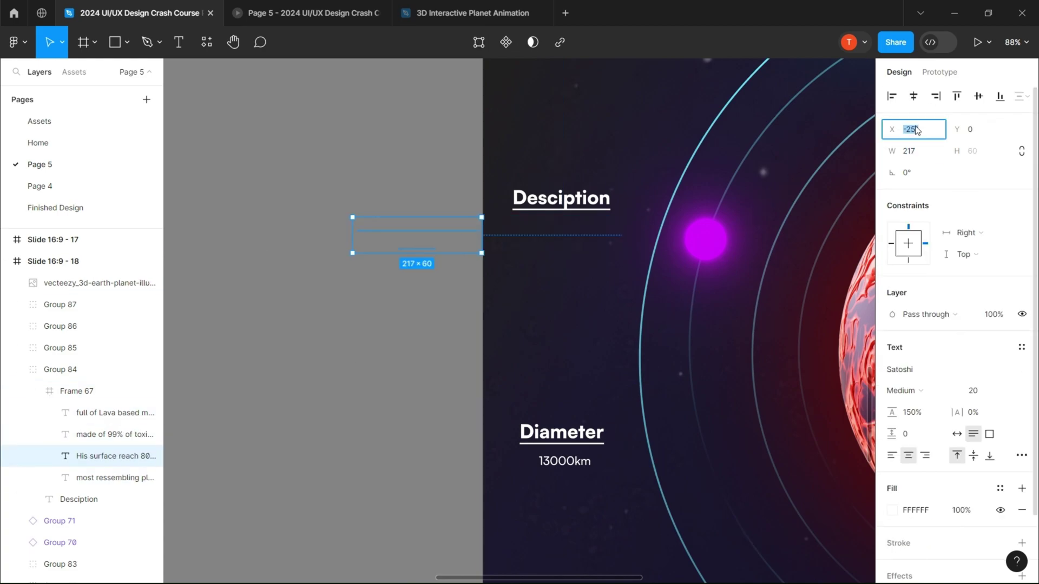
pyautogui.write('-15')
pyautogui.click(439, 304)
pyautogui.moveTo(438, 304); pyautogui.dragTo(402, 302)
pyautogui.doubleClick(541, 232)
pyautogui.moveTo(894, 156); pyautogui.dragTo(897, 130)
pyautogui.hotkey('ctrl', 'z')
pyautogui.click(110, 456)
pyautogui.click(531, 310)
# Step: Swap the mars slide's diameter to 15600km by shifting 13000km out of the clipped frame and 15600km into it
pyautogui.moveTo(530, 311); pyautogui.dragTo(513, 192)
pyautogui.click(507, 347)
pyautogui.doubleClick(508, 346)
pyautogui.doubleClick(508, 344)
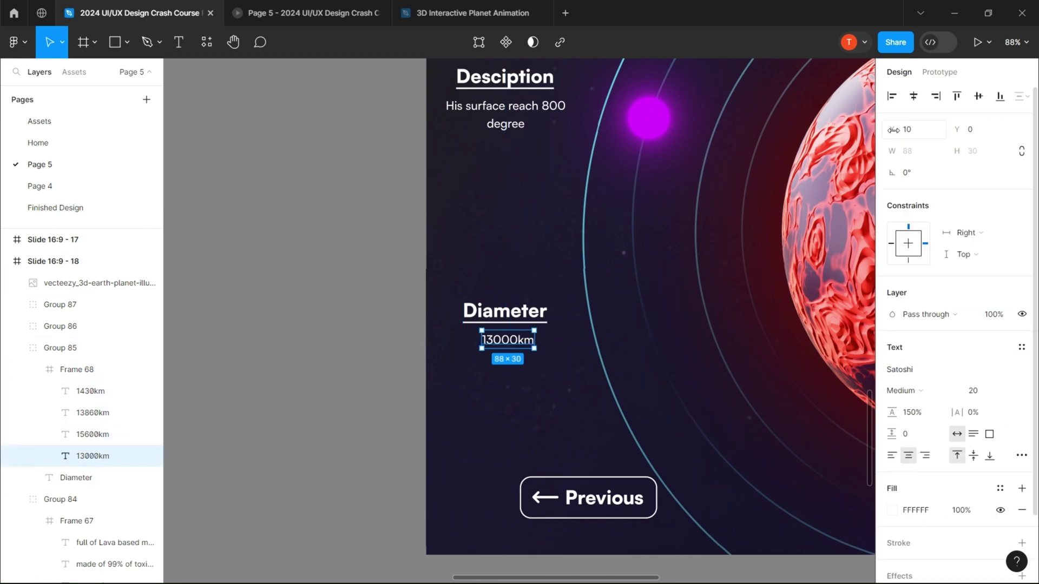
pyautogui.click(92, 434)
pyautogui.moveTo(894, 129); pyautogui.dragTo(971, 132)
# Step: Swap the mars slide's survival rate to 0% by shifting the 70% text out of its clipped frame
pyautogui.moveTo(726, 308); pyautogui.dragTo(281, 313)
pyautogui.scroll(-3, 327, 312)
pyautogui.scroll(5, 696, 208)
pyautogui.moveTo(697, 208); pyautogui.dragTo(483, 240)
pyautogui.doubleClick(482, 238)
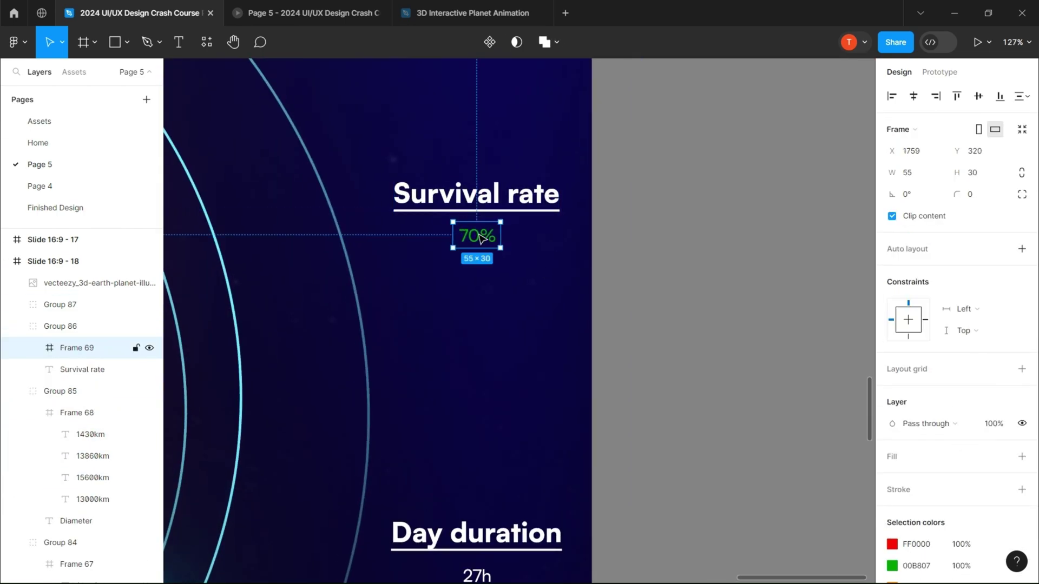
pyautogui.doubleClick(482, 238)
pyautogui.moveTo(893, 130); pyautogui.dragTo(744, 133)
pyautogui.click(81, 391)
pyautogui.click(800, 213)
# Step: Swap the mars slide's day duration to 30h by shifting the 27h text out of its clipped frame
pyautogui.scroll(-2, 800, 213)
pyautogui.moveTo(518, 546); pyautogui.dragTo(557, 357)
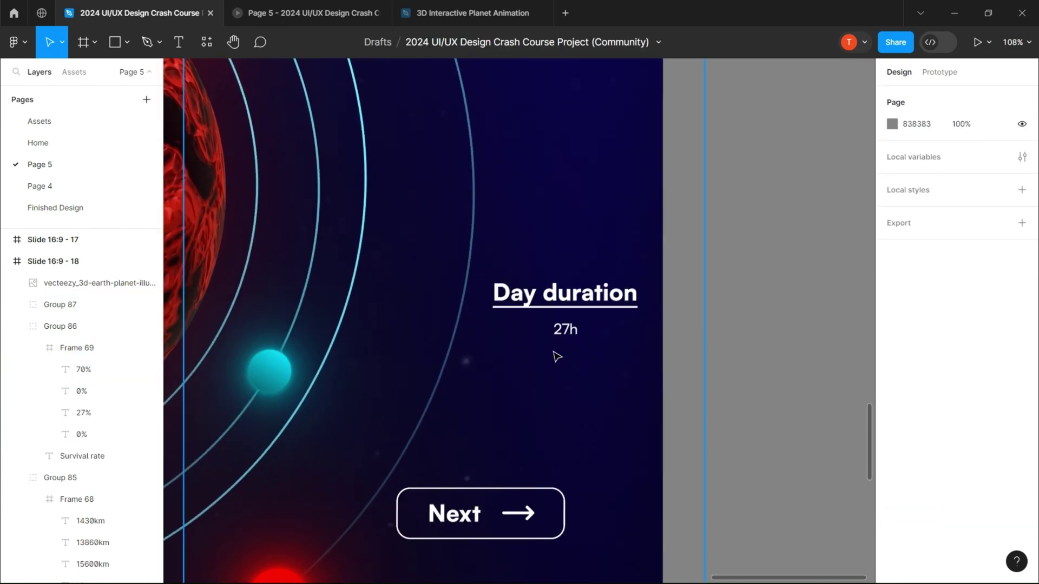
pyautogui.doubleClick(564, 331)
pyautogui.doubleClick(565, 331)
pyautogui.moveTo(893, 130); pyautogui.dragTo(955, 130)
pyautogui.click(83, 392)
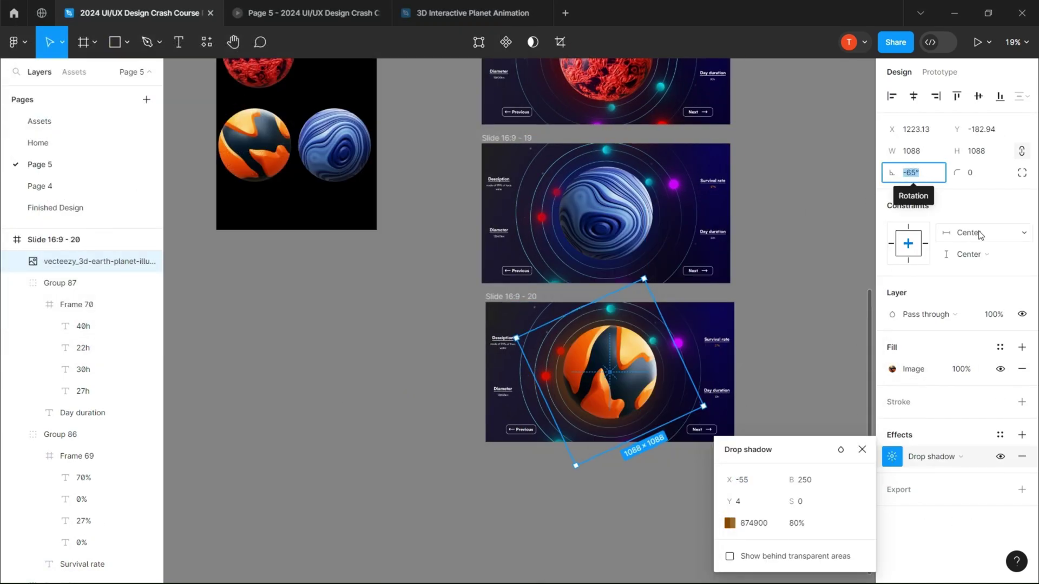
# Step: Shift the 40h text into the day duration frame of the orange planet slide, Slide 16:9 - 20
pyautogui.click(529, 351)
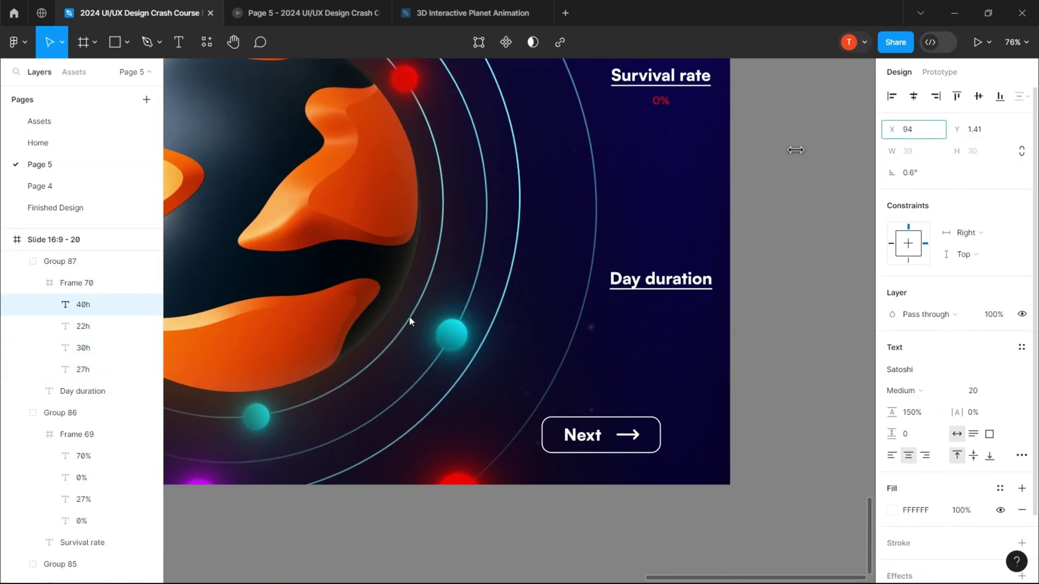
pyautogui.moveTo(796, 150); pyautogui.dragTo(757, 150)
pyautogui.click(773, 266)
# Step: On Slide 16:9 - 17, move Survival rate and Day duration beyond the right edge, and Description and Diameter beyond the left edge
pyautogui.scroll(-4, 773, 271)
pyautogui.moveTo(772, 297); pyautogui.dragTo(748, 385)
pyautogui.scroll(-2, 764, 354)
pyautogui.moveTo(746, 282); pyautogui.dragTo(715, 409)
pyautogui.scroll(-3, 734, 324)
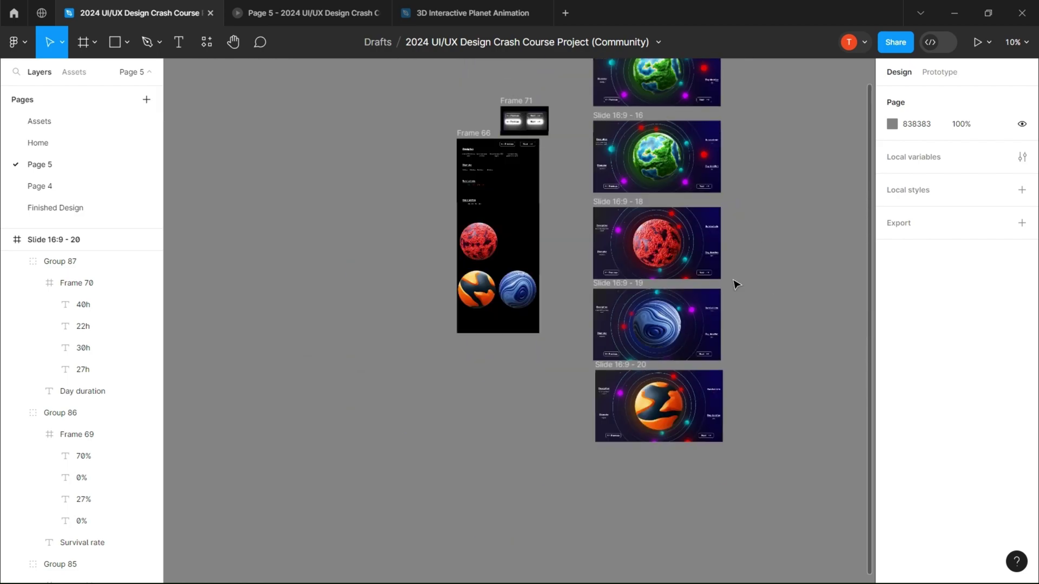
pyautogui.scroll(2, 737, 284)
pyautogui.click(944, 71)
pyautogui.scroll(5, 666, 140)
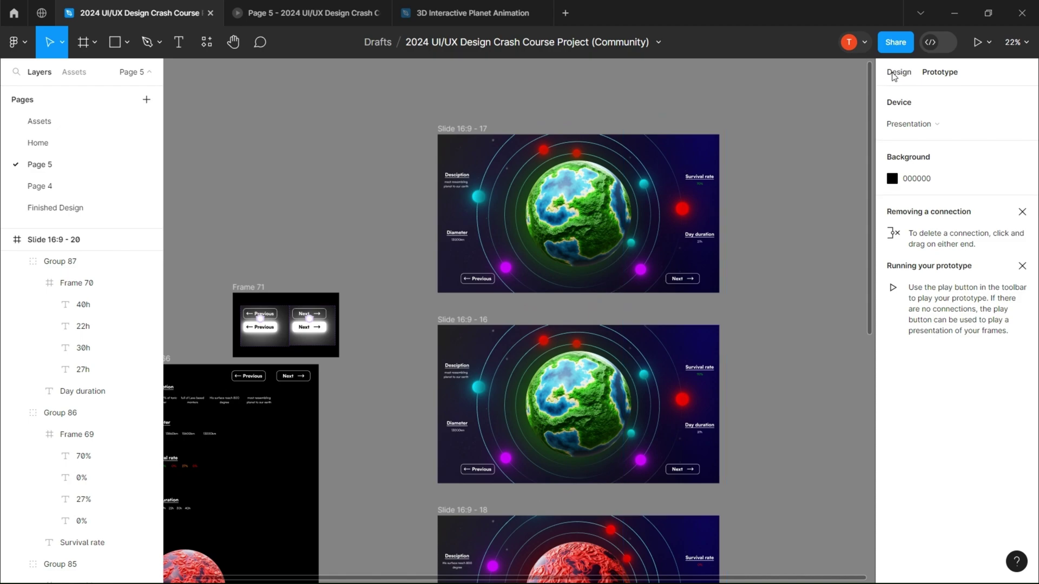
pyautogui.click(894, 74)
pyautogui.scroll(2, 709, 189)
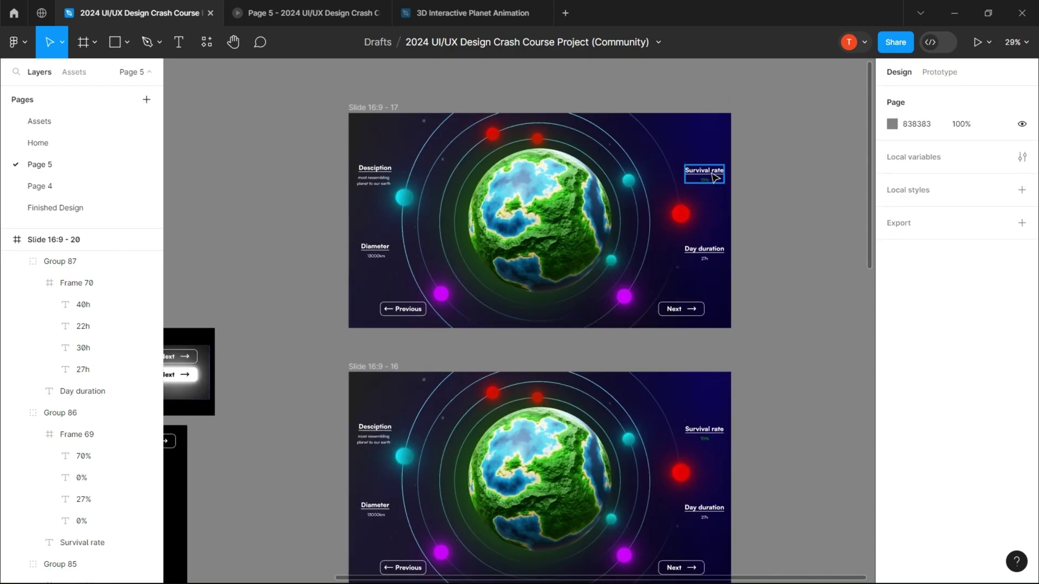
pyautogui.click(715, 177)
pyautogui.keyDown('shift'); pyautogui.click(716, 254); pyautogui.keyUp('shift')
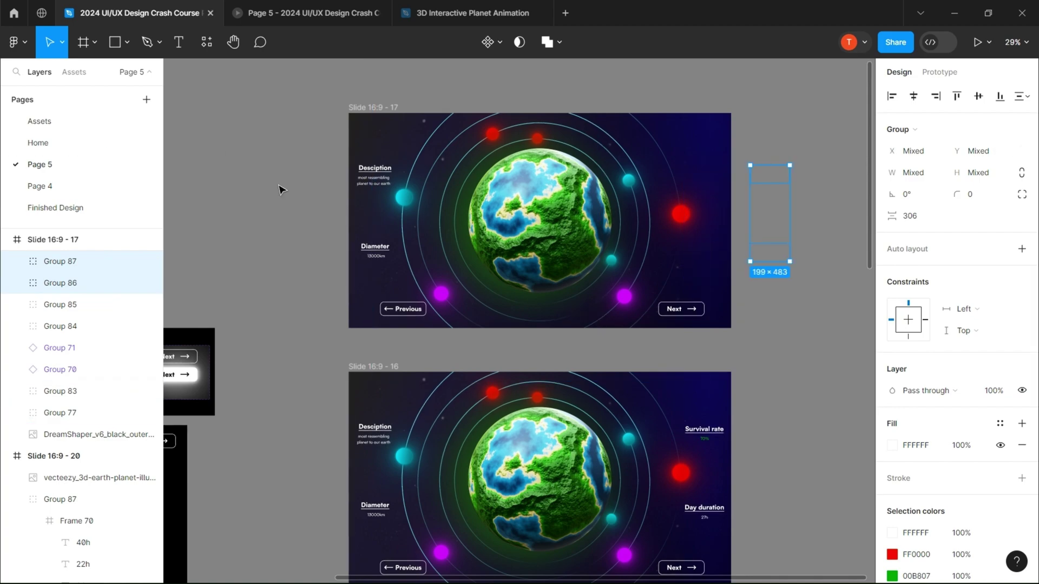
pyautogui.click(385, 176)
pyautogui.keyDown('shift'); pyautogui.click(375, 249); pyautogui.keyUp('shift')
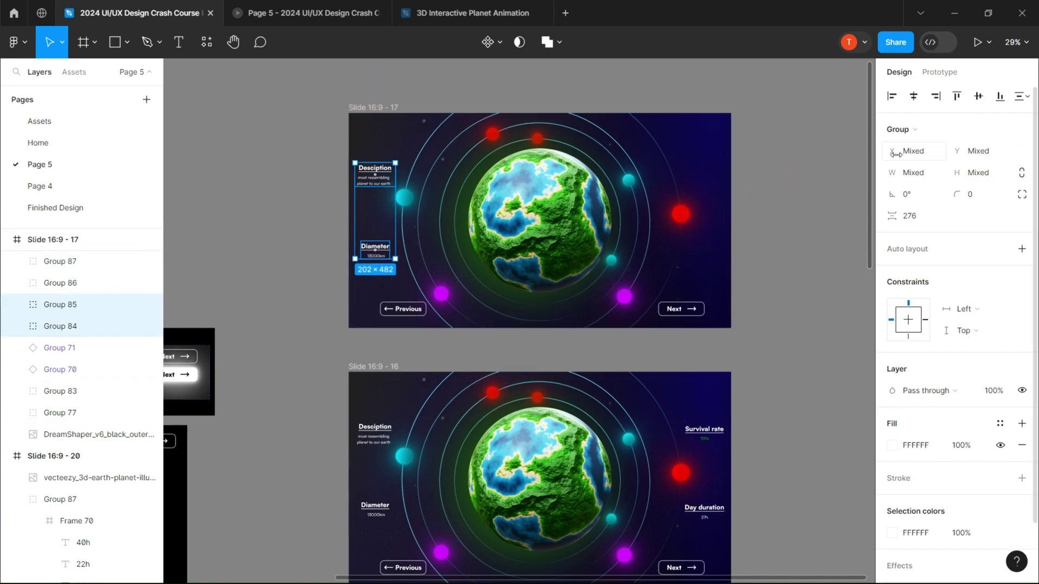
# Step: Move the Previous and Next buttons below Slide 16:9 - 17 to Y 1166 and the earth image down to Y 923
pyautogui.click(386, 309)
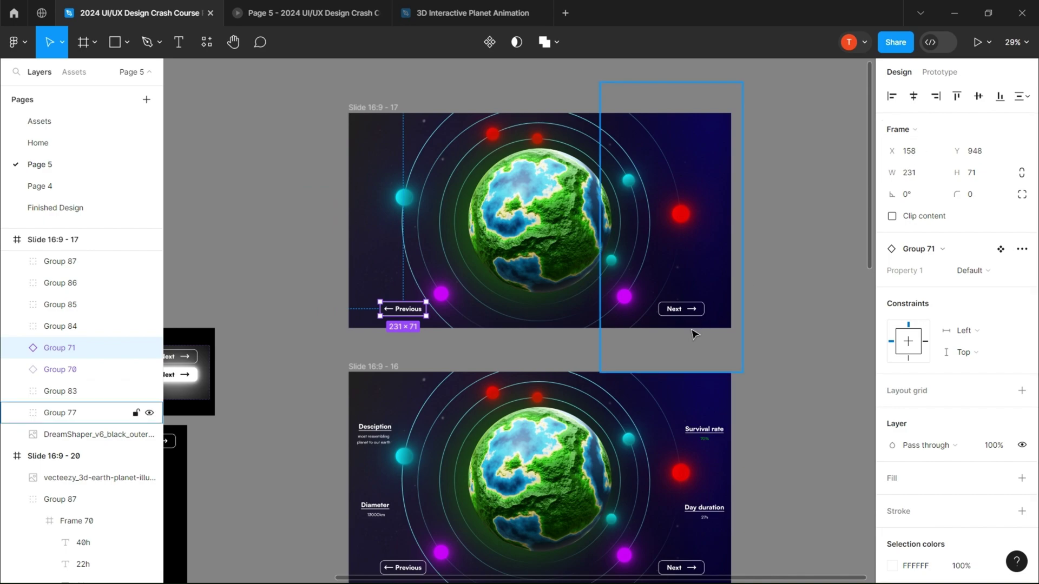
pyautogui.keyDown('shift'); pyautogui.click(681, 309); pyautogui.keyUp('shift')
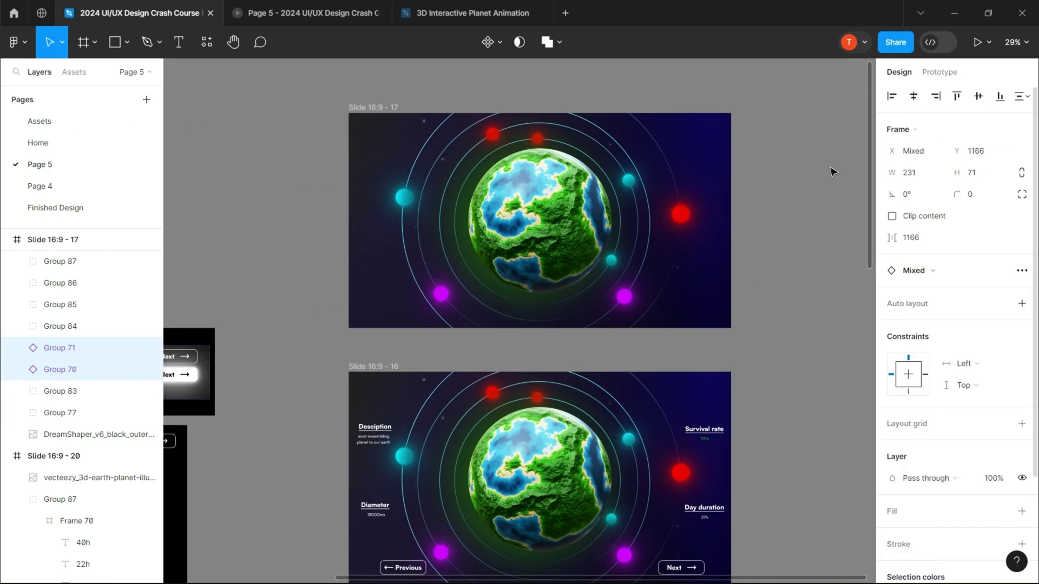
pyautogui.click(560, 218)
pyautogui.moveTo(955, 130); pyautogui.dragTo(589, 232)
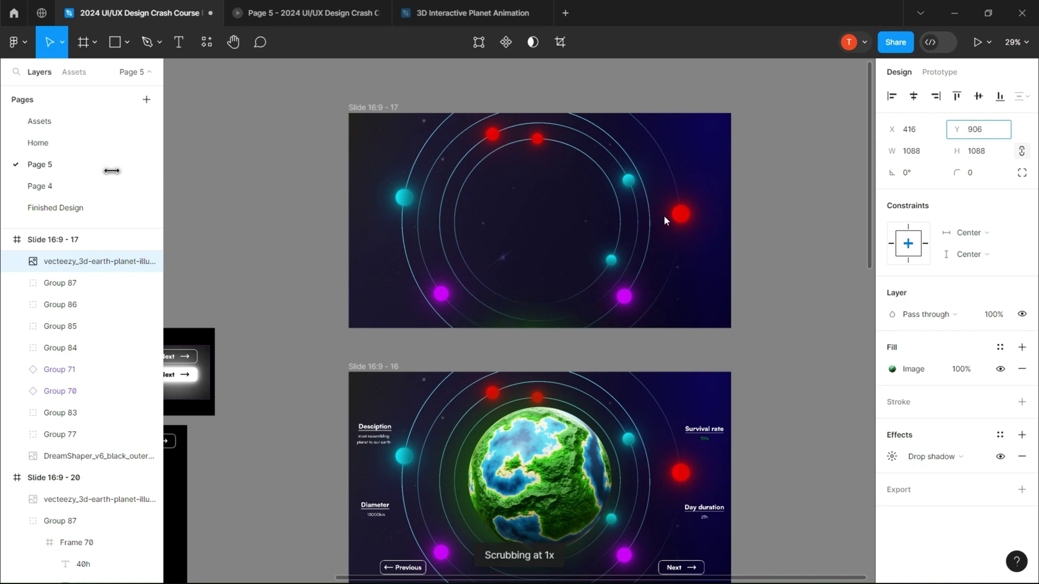
pyautogui.moveTo(664, 215); pyautogui.dragTo(580, 167)
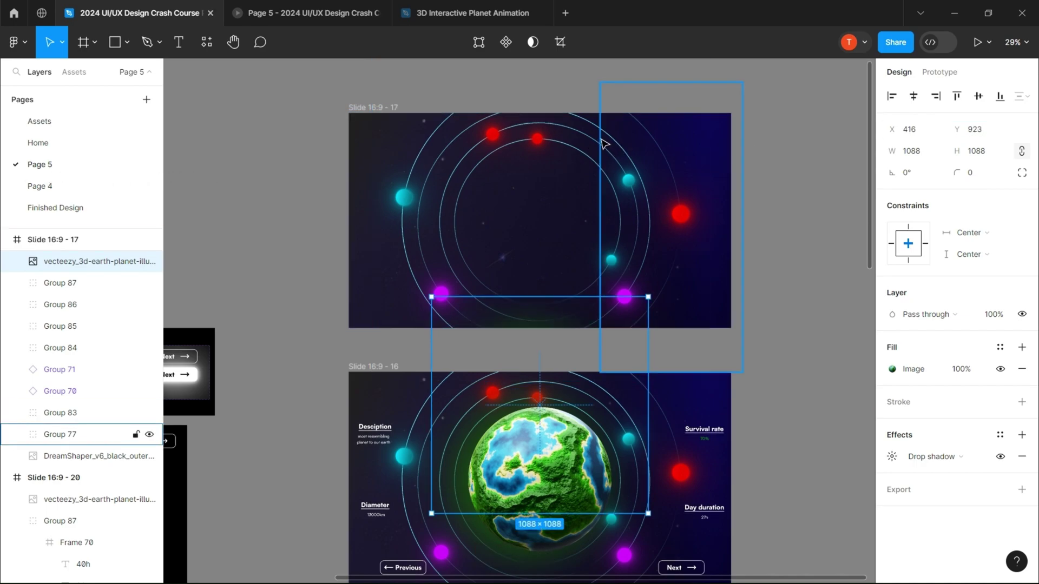
# Step: Move the orbit ring groups out of Slide 16:9 - 17, with Group 83 rotated to -99° at X 1890 and about Y 1691
pyautogui.click(601, 150)
pyautogui.moveTo(913, 203); pyautogui.dragTo(515, 305)
pyautogui.moveTo(898, 155); pyautogui.dragTo(573, 304)
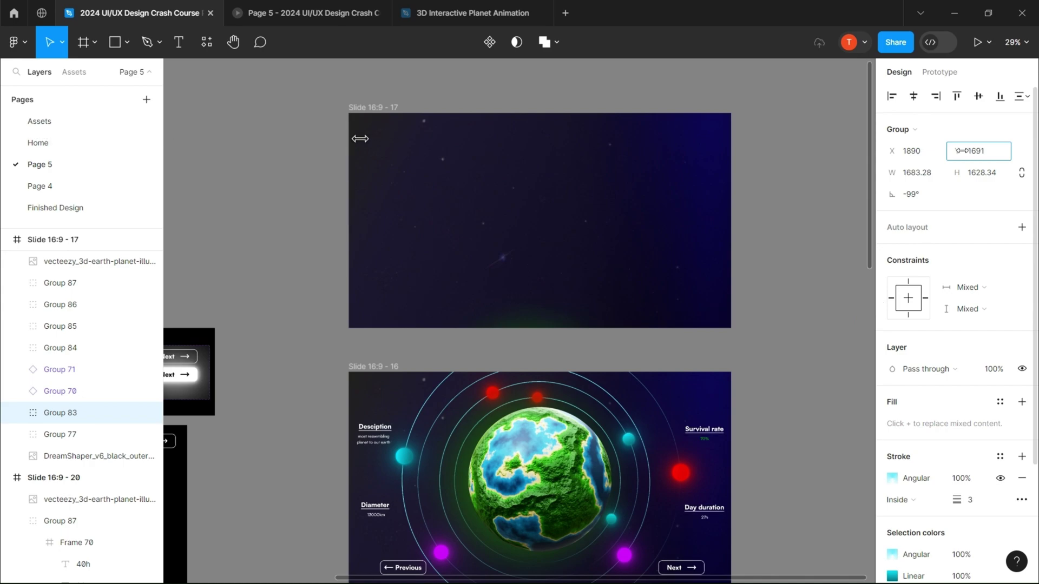
pyautogui.moveTo(359, 139); pyautogui.dragTo(361, 139)
# Step: Make the emptied Slide 16:9 - 17 the prototype's flow starting point
pyautogui.click(397, 118)
pyautogui.click(953, 75)
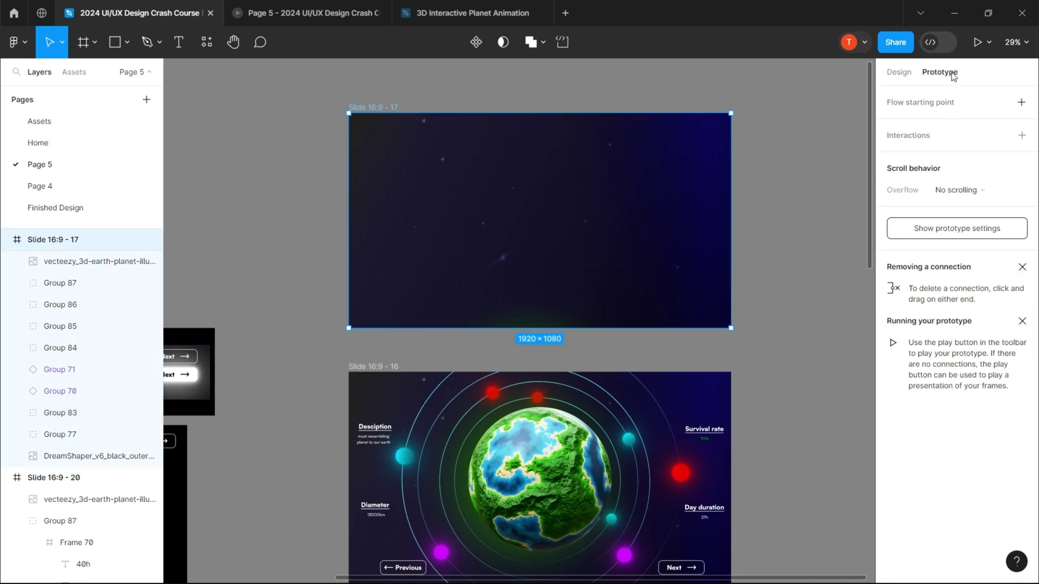
pyautogui.scroll(-1, 801, 122)
pyautogui.click(1021, 102)
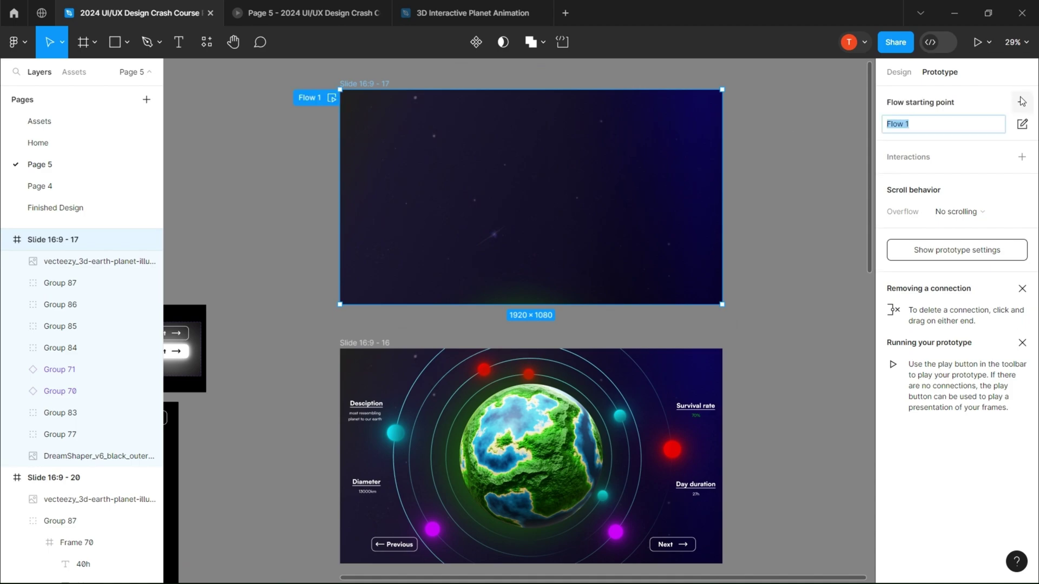
# Step: Link the background image of Slide 16:9 - 17 to Slide 16:9 - 16 with an After delay trigger of 10ms
pyautogui.scroll(-2, 578, 204)
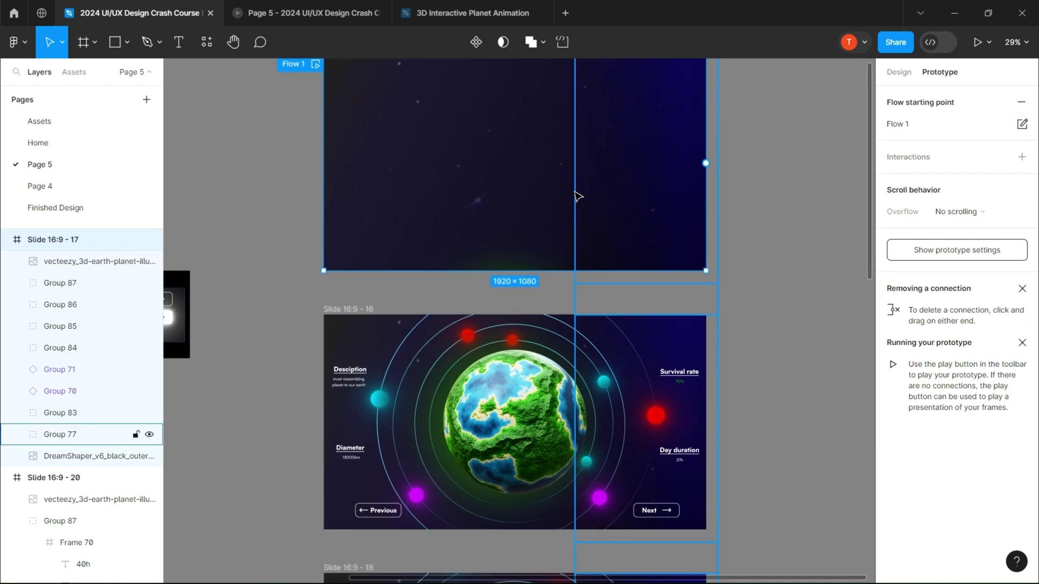
pyautogui.click(417, 208)
pyautogui.moveTo(517, 275); pyautogui.dragTo(530, 332)
pyautogui.click(461, 349)
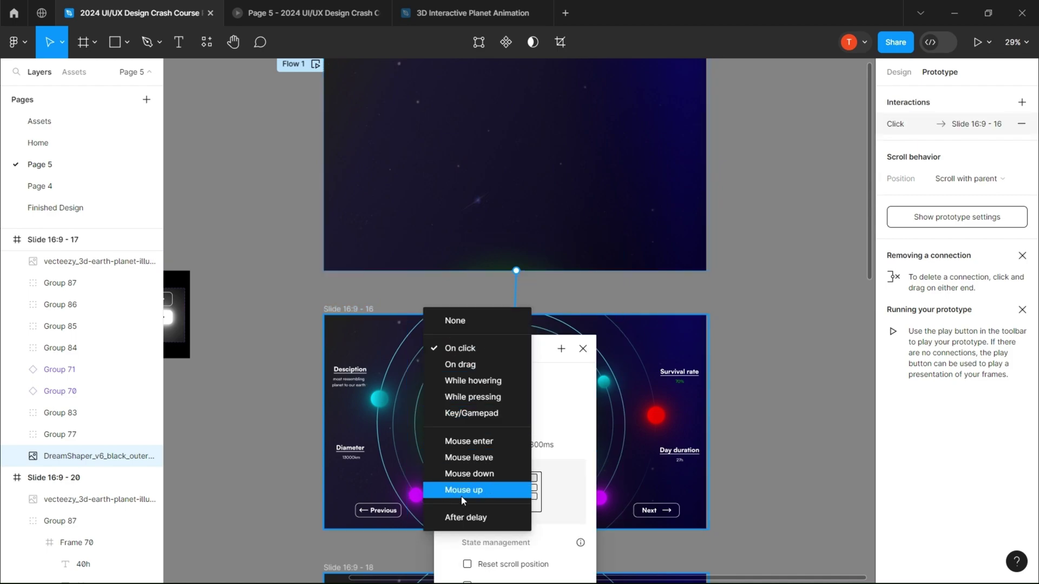
pyautogui.click(465, 518)
pyautogui.click(467, 363)
pyautogui.write('1')
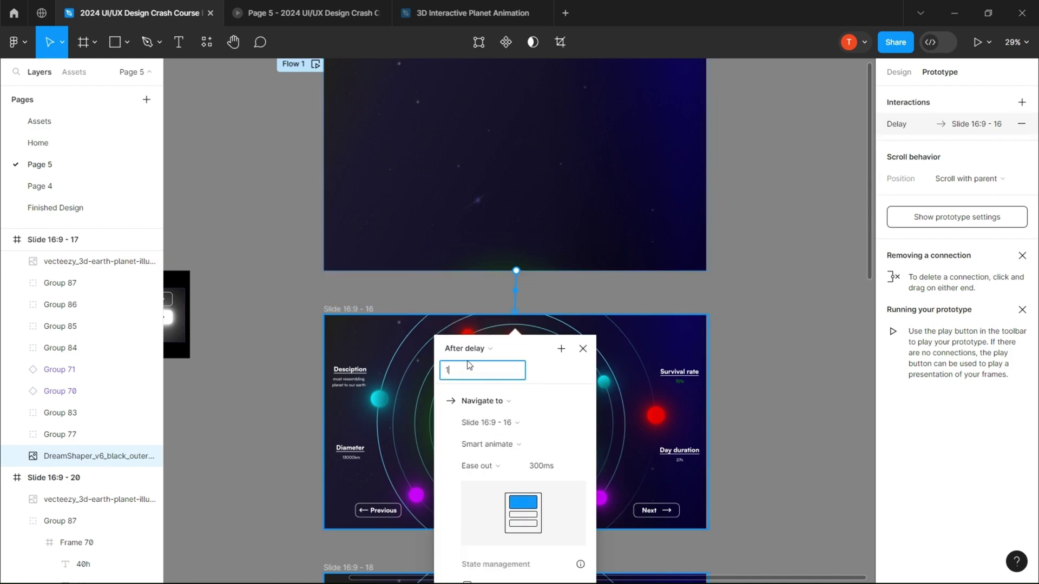
pyautogui.write('0')
pyautogui.click(486, 397)
pyautogui.click(501, 340)
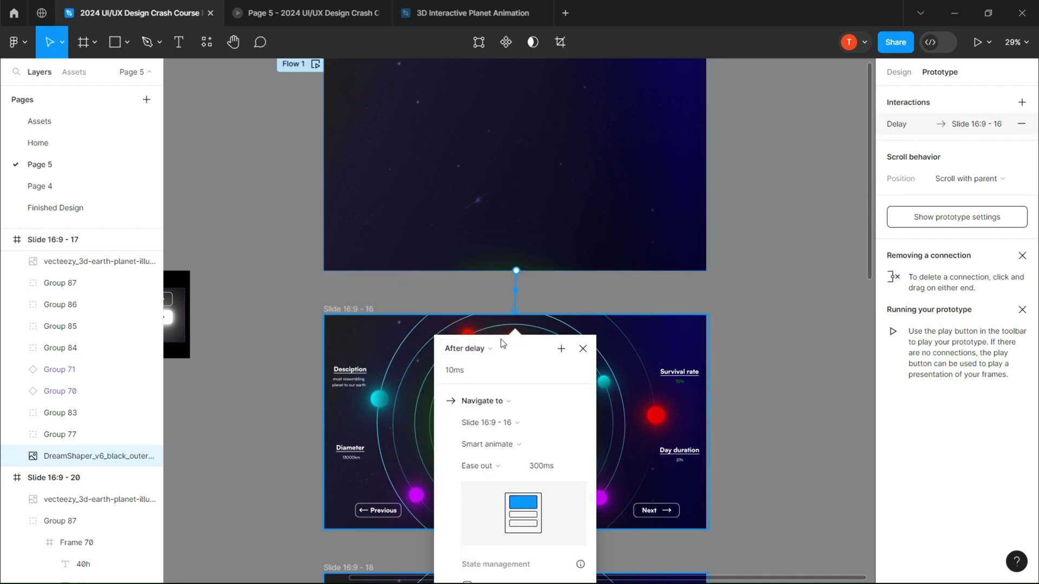
# Step: Set that link's smart animate transition to Gentle with a duration of 3500ms
pyautogui.click(501, 470)
pyautogui.click(492, 497)
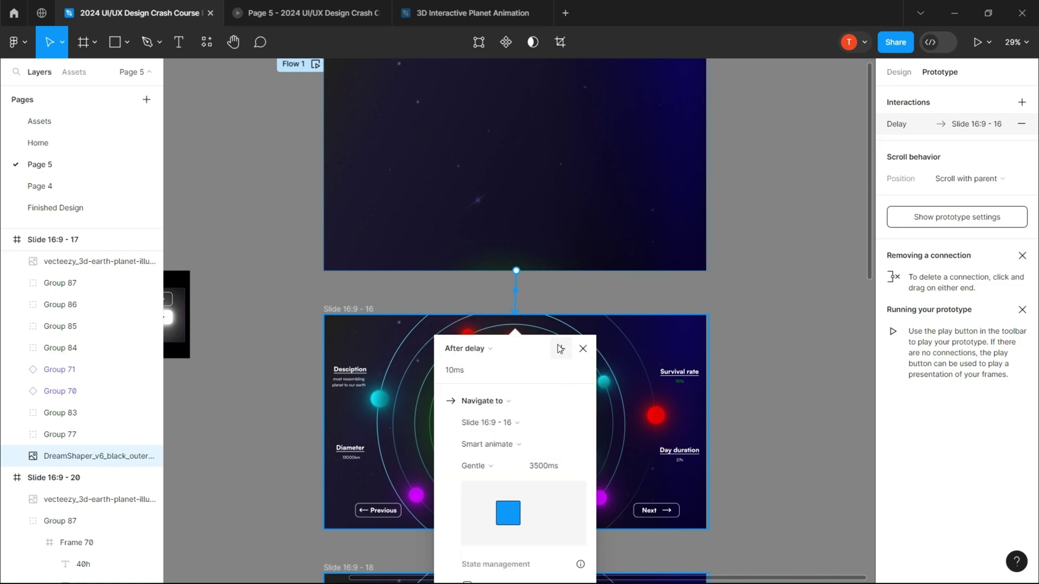
pyautogui.click(583, 349)
# Step: Link the Next button on the earth slide, Slide 16:9 - 16, to Slide 16:9 - 18 on click, with Gentle smart animate at 1500ms
pyautogui.moveTo(603, 420); pyautogui.dragTo(570, 267)
pyautogui.scroll(-1, 636, 373)
pyautogui.moveTo(636, 373); pyautogui.dragTo(621, 271)
pyautogui.scroll(3, 624, 264)
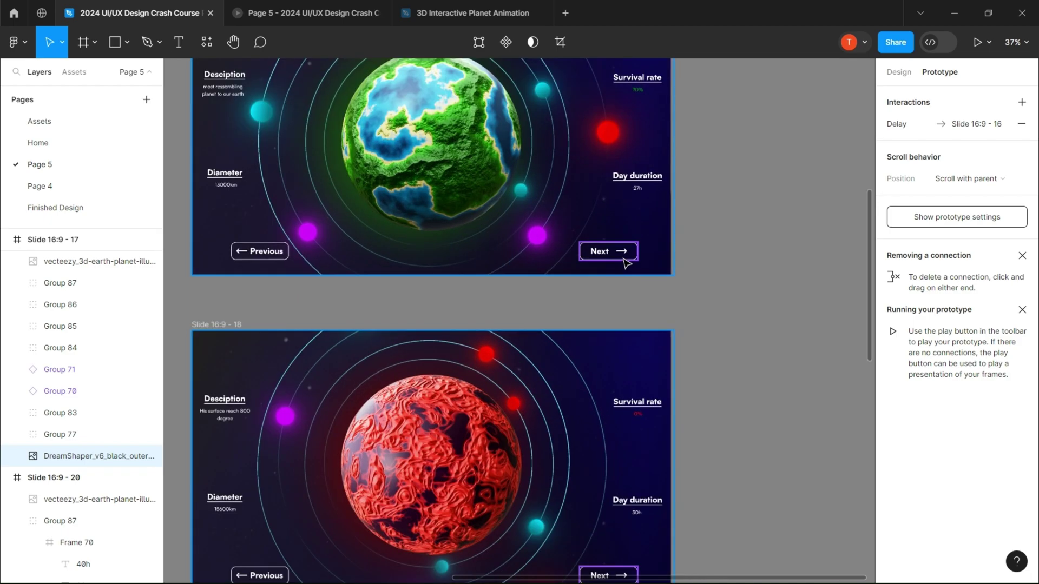
pyautogui.click(627, 261)
pyautogui.moveTo(601, 341); pyautogui.dragTo(601, 342)
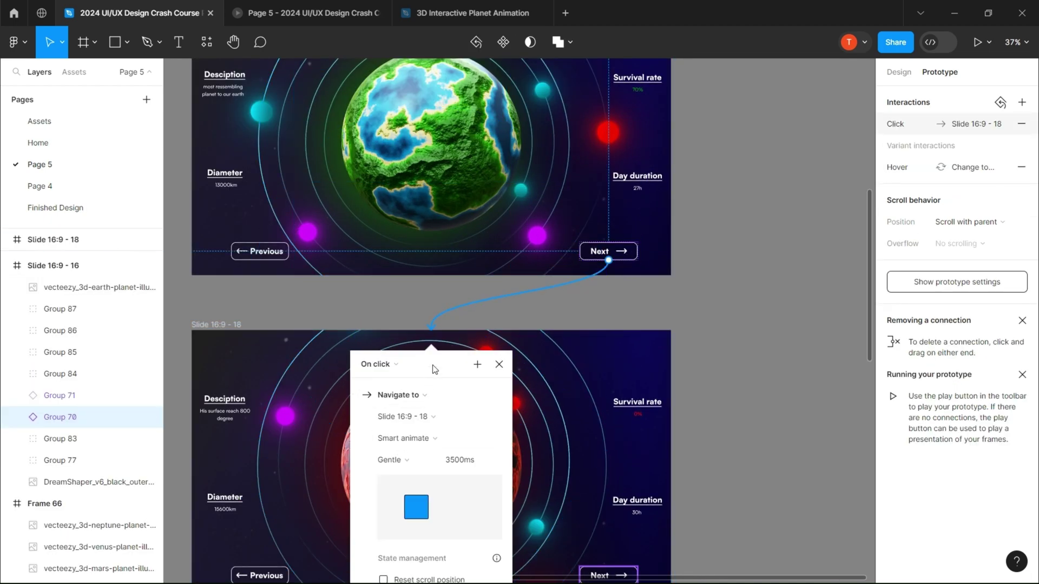
pyautogui.moveTo(434, 370); pyautogui.dragTo(685, 225)
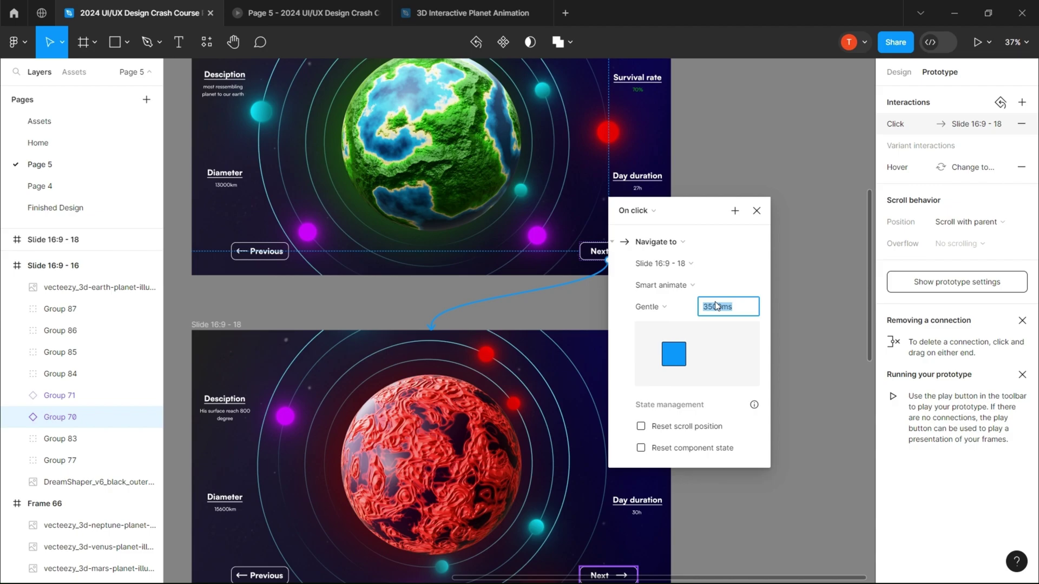
pyautogui.click(756, 210)
# Step: Link the Next button of Slide 16:9 - 18 to Slide 16:9 - 19, and that of Slide 16:9 - 19 to Slide 16:9 - 20
pyautogui.scroll(-5, 701, 213)
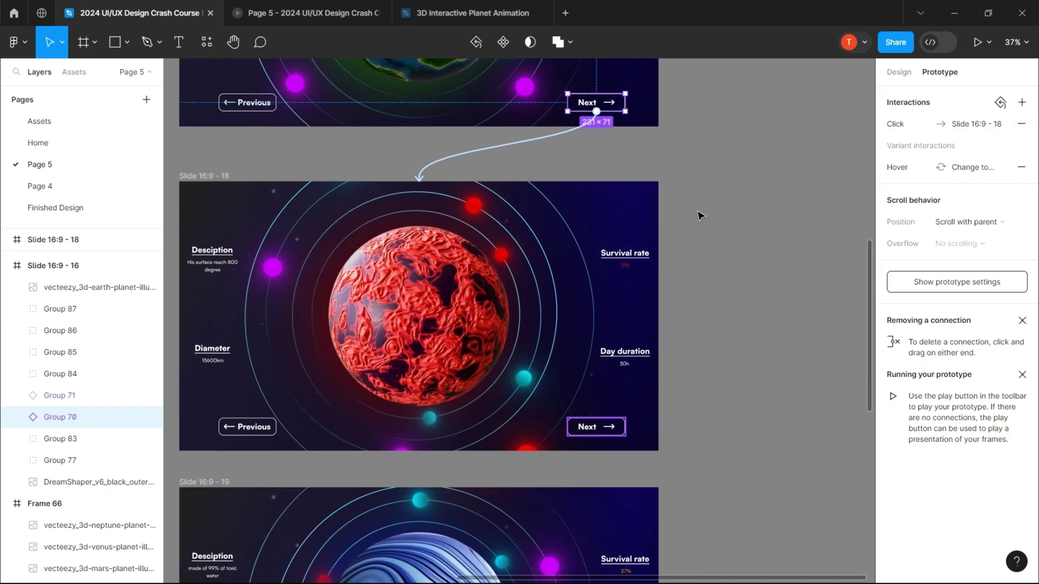
pyautogui.scroll(-2, 676, 243)
pyautogui.click(636, 268)
pyautogui.moveTo(614, 365); pyautogui.dragTo(615, 367)
pyautogui.moveTo(631, 319); pyautogui.dragTo(661, 118)
pyautogui.click(659, 328)
pyautogui.moveTo(671, 331); pyautogui.dragTo(634, 393)
pyautogui.moveTo(628, 374); pyautogui.dragTo(646, 213)
# Step: Link the Next button of the last slide, Slide 16:9 - 20, back to Slide 16:9 - 16
pyautogui.click(673, 438)
pyautogui.scroll(-4, 676, 436)
pyautogui.scroll(-3, 738, 255)
pyautogui.moveTo(679, 435); pyautogui.dragTo(660, 223)
pyautogui.click(542, 234)
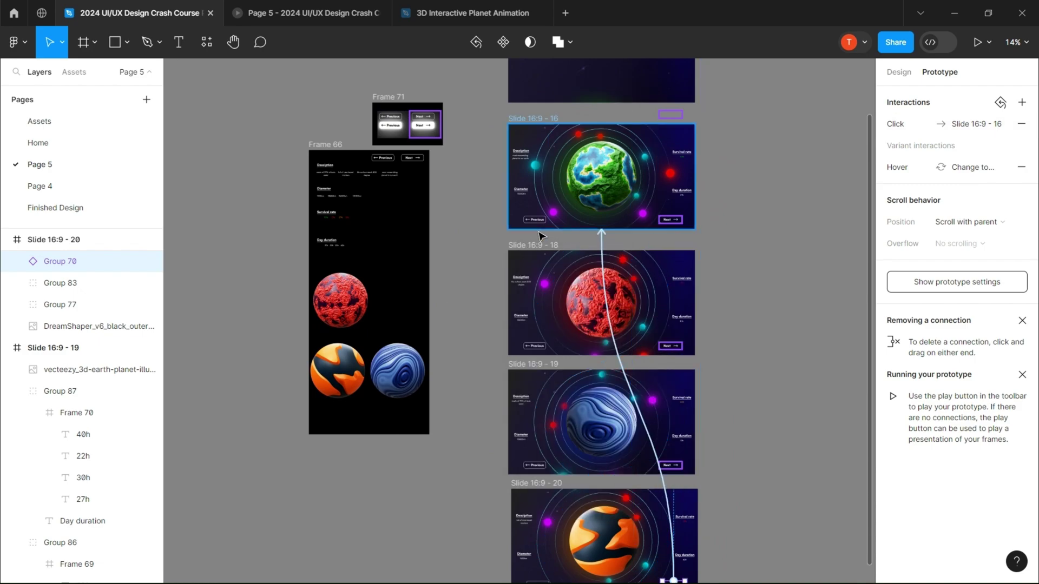
# Step: Link the Previous button of Slide 16:9 - 20 to Slide 16:9 - 19, and that of Slide 16:9 - 19 to Slide 16:9 - 18
pyautogui.scroll(3, 552, 303)
pyautogui.scroll(-5, 570, 295)
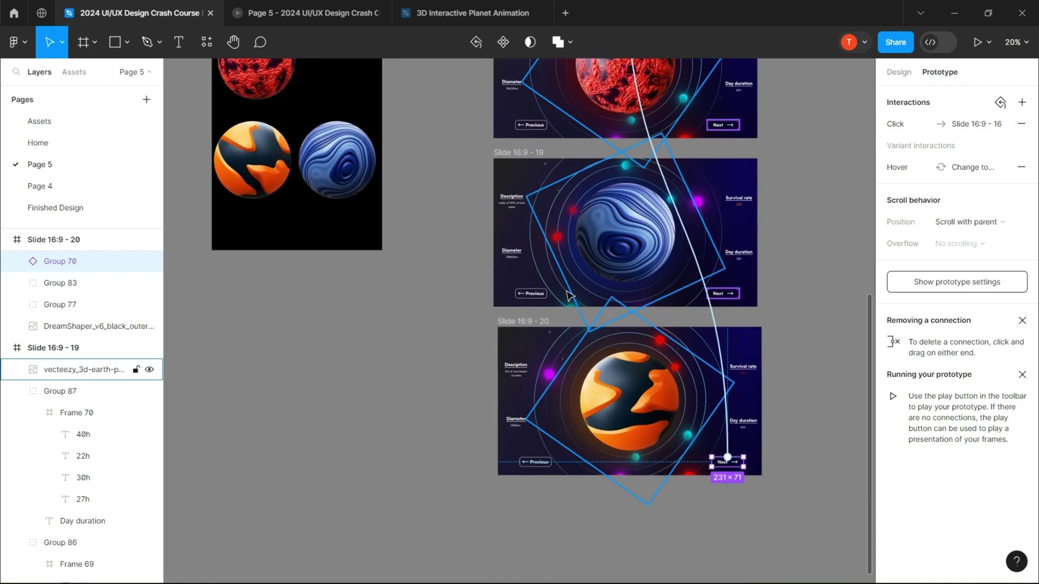
pyautogui.click(535, 463)
pyautogui.click(533, 293)
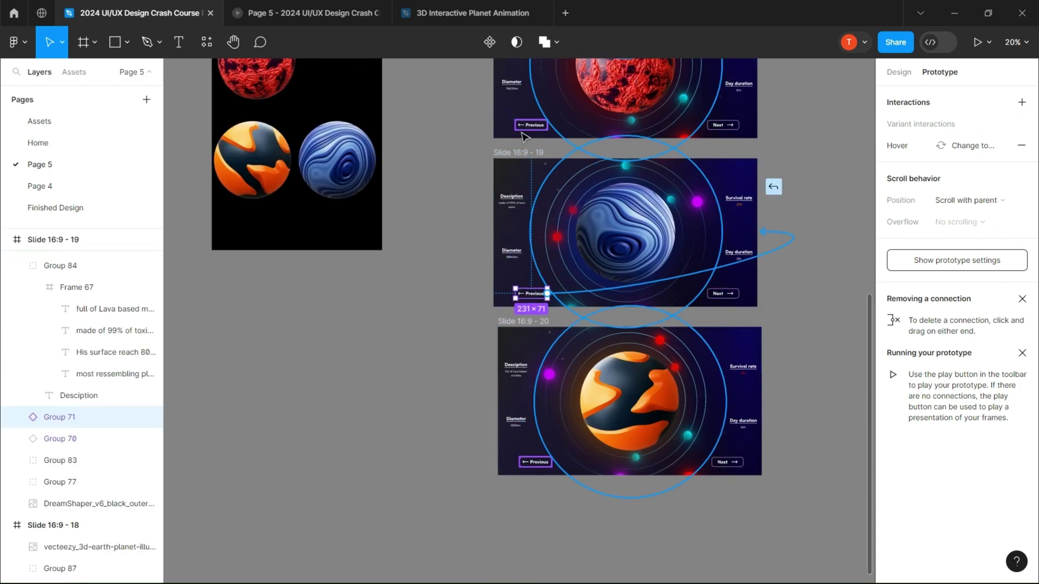
pyautogui.moveTo(521, 132); pyautogui.dragTo(526, 131)
# Step: Link the Previous button of Slide 16:9 - 18 to Slide 16:9 - 16, and that of Slide 16:9 - 16 to Slide 16:9 - 20
pyautogui.moveTo(527, 132); pyautogui.dragTo(564, 109)
pyautogui.click(548, 284)
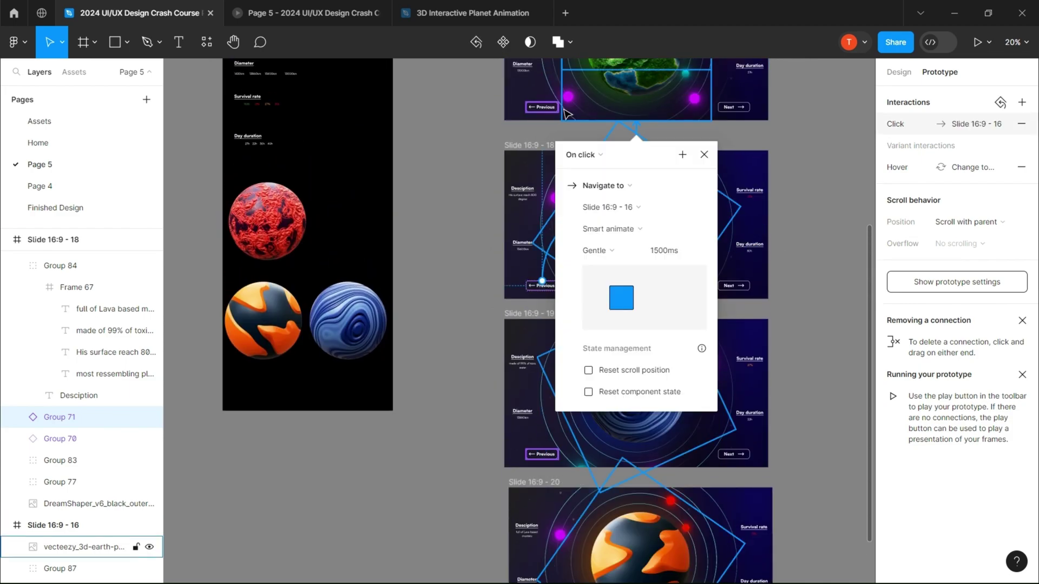
pyautogui.scroll(1, 564, 109)
pyautogui.click(551, 164)
pyautogui.moveTo(547, 168); pyautogui.dragTo(589, 252)
pyautogui.click(715, 296)
pyautogui.hotkey('shift', '1')
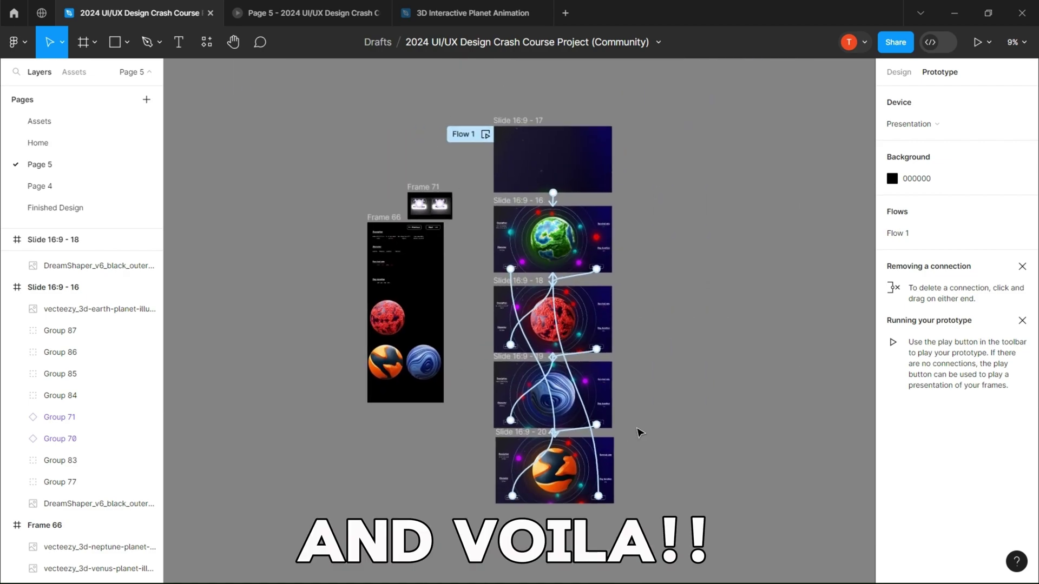
# Step: Play Flow 1 in the full presentation view and test the Next and Previous buttons across the planet slides
pyautogui.click(485, 135)
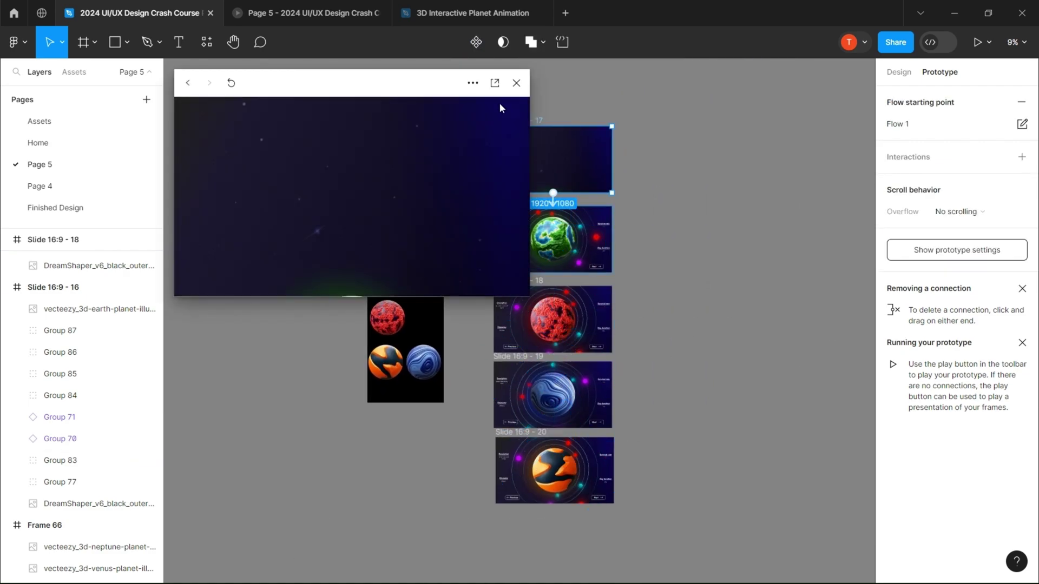
pyautogui.click(495, 83)
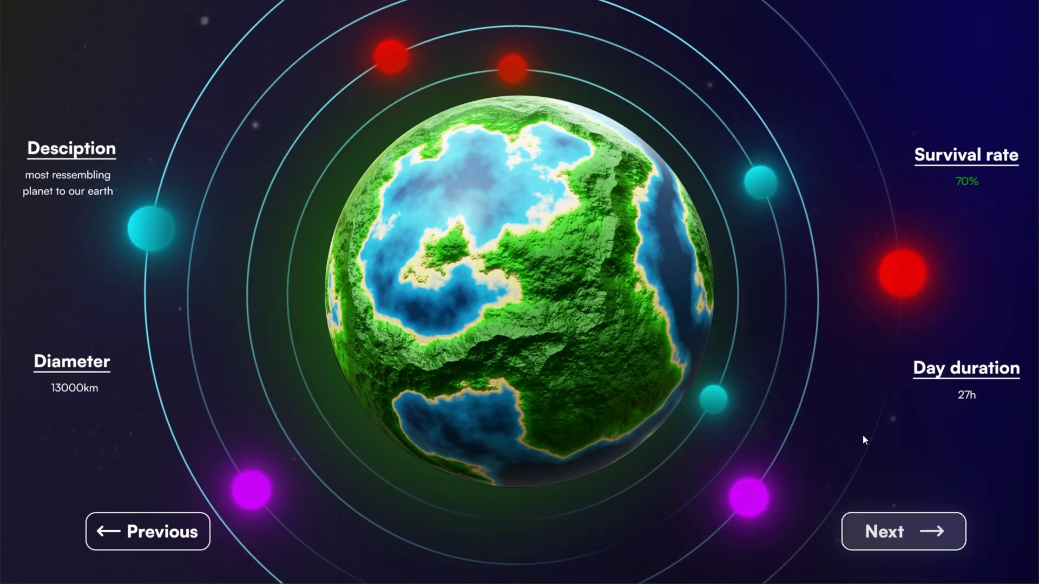
pyautogui.click(910, 521)
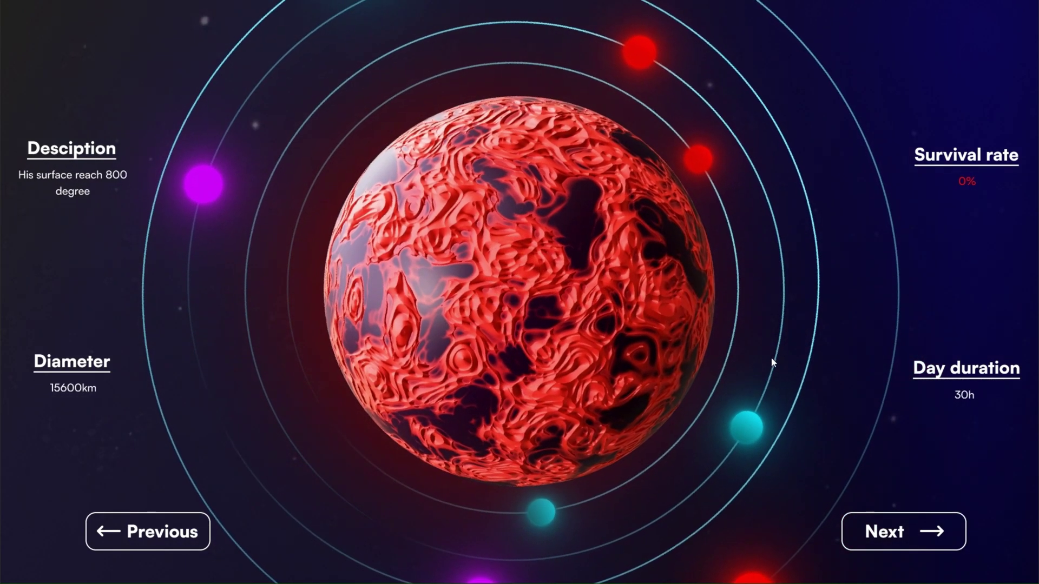
pyautogui.click(902, 527)
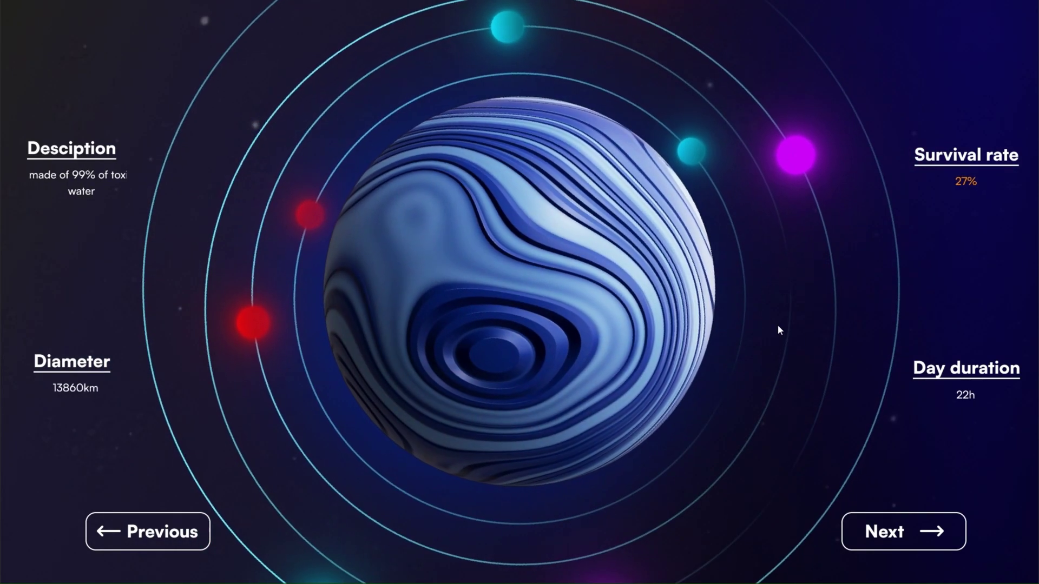
pyautogui.click(895, 529)
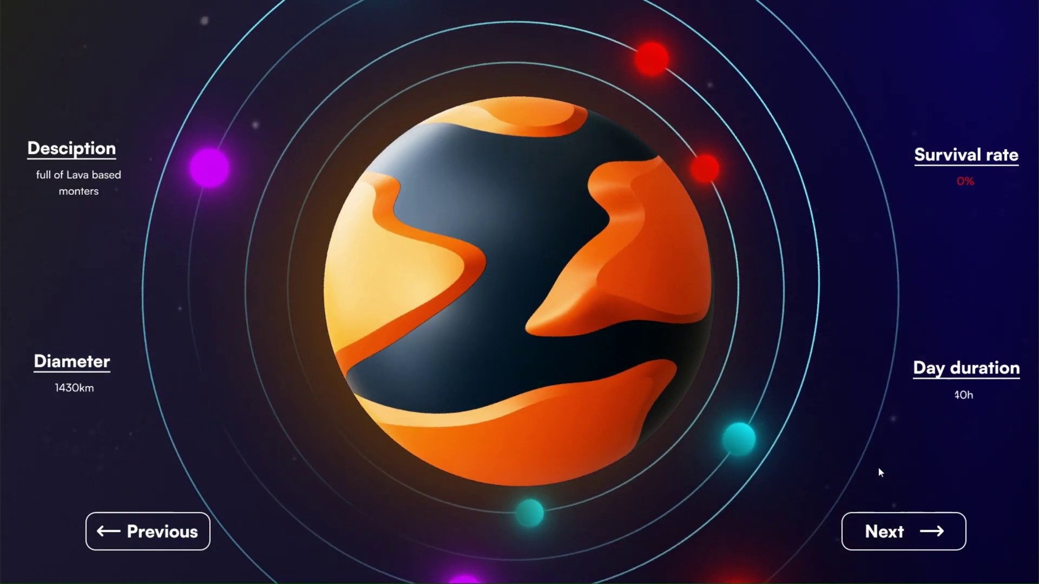
pyautogui.click(899, 532)
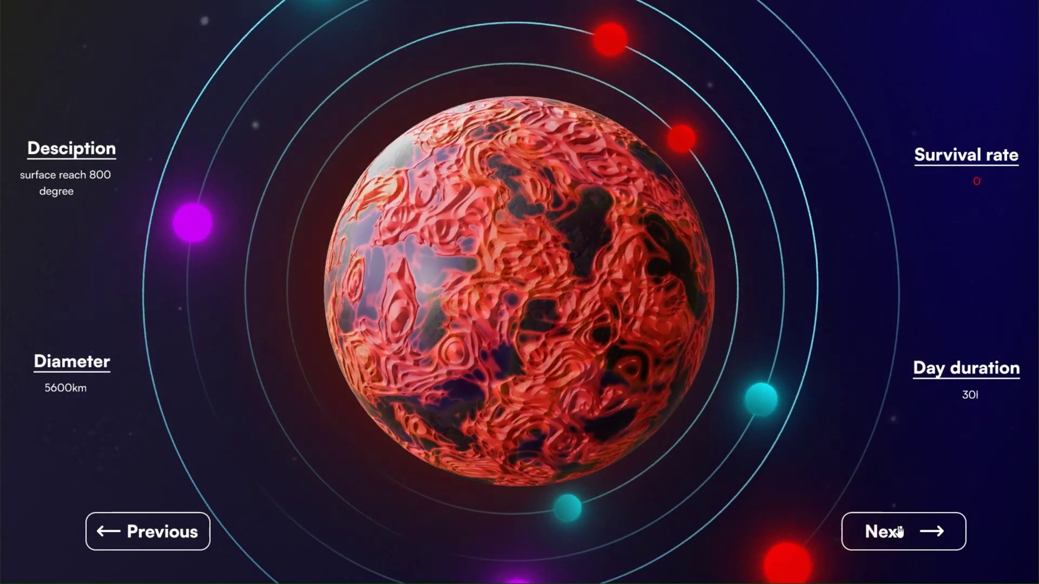
pyautogui.click(166, 539)
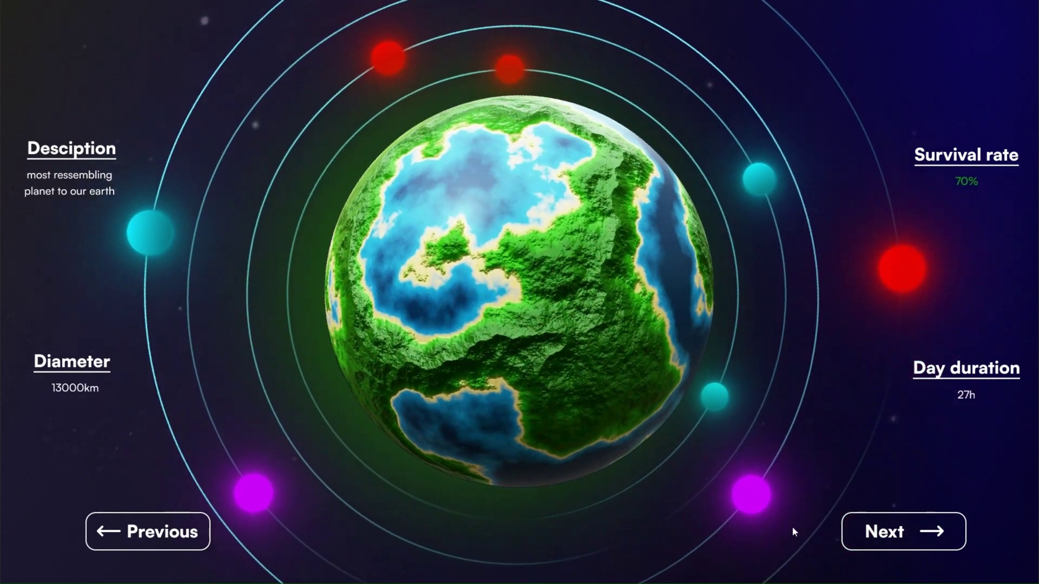
pyautogui.click(864, 530)
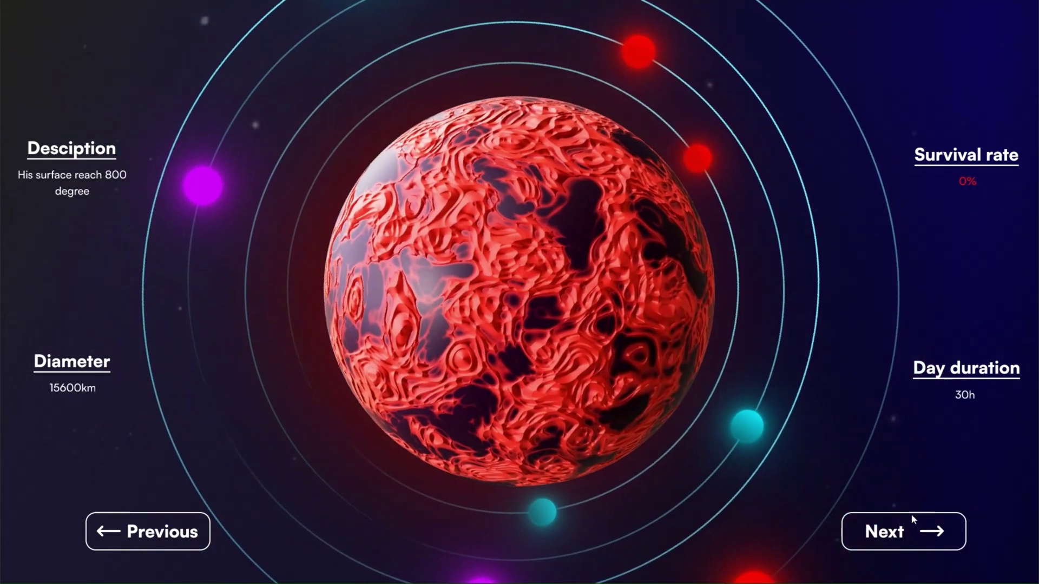